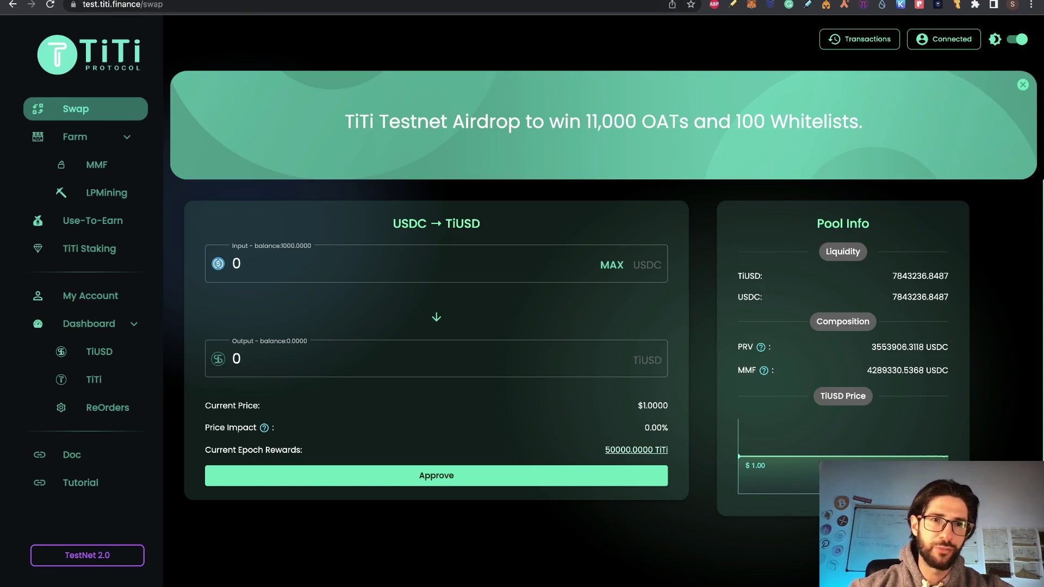
# Review the TiTi Testnet Airdrop checklist in the Airdrops spreadsheet and open the CCS website's home page.
pyautogui.click(243, 4)
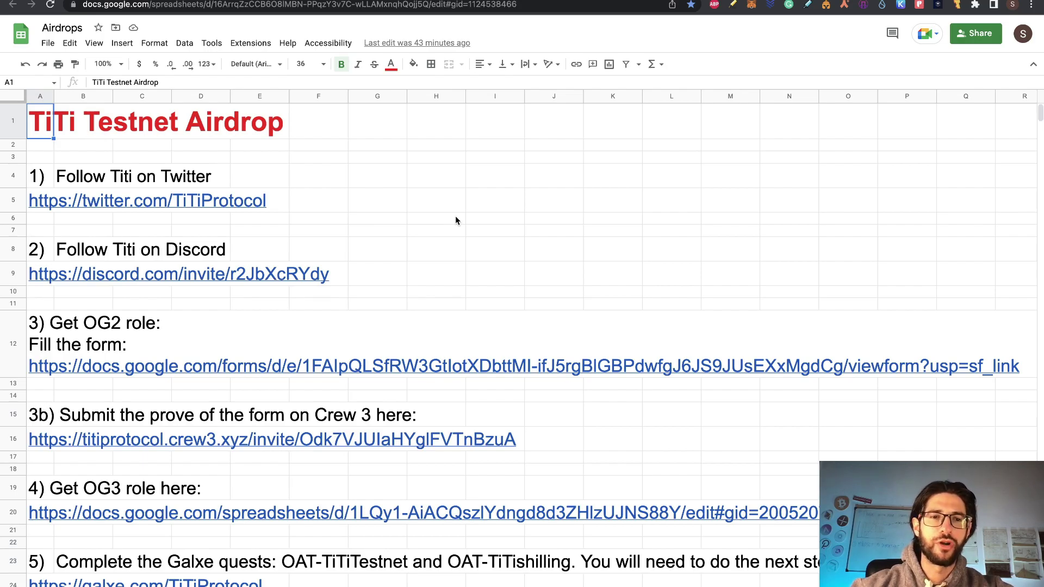
pyautogui.scroll(-6, 456, 218)
pyautogui.scroll(-1, 455, 216)
pyautogui.scroll(8, 455, 216)
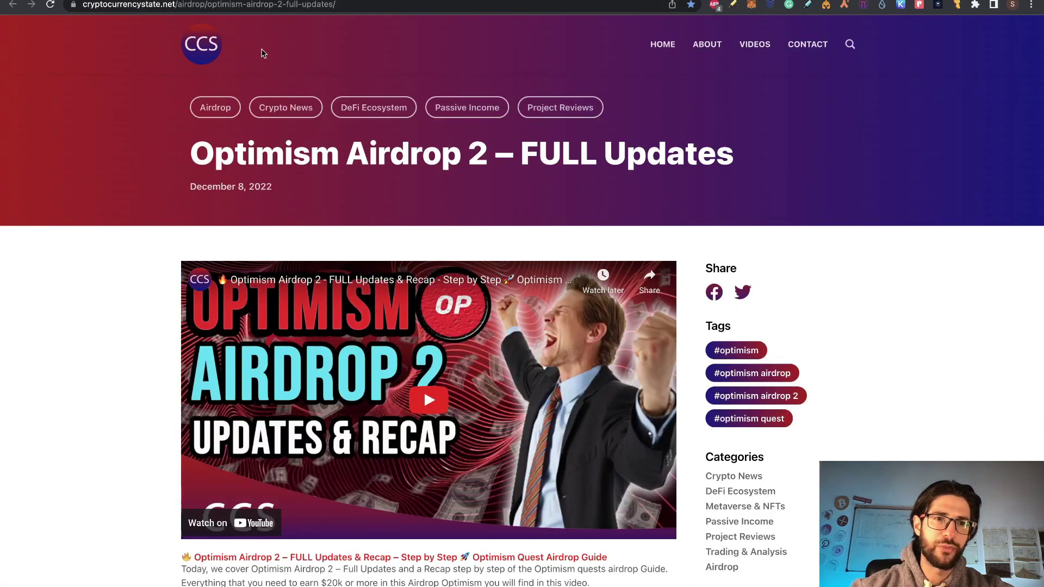
pyautogui.click(197, 50)
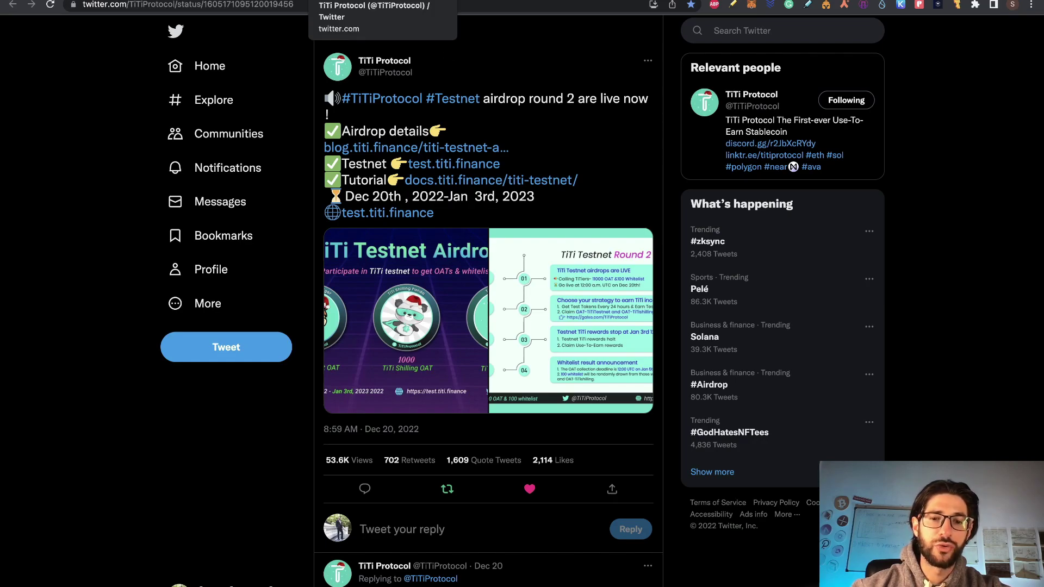
# View the TiTi Protocol Twitter profile and highlight its "The First-ever Use-To-Earn Stablecoin" description.
pyautogui.press('super+Left')
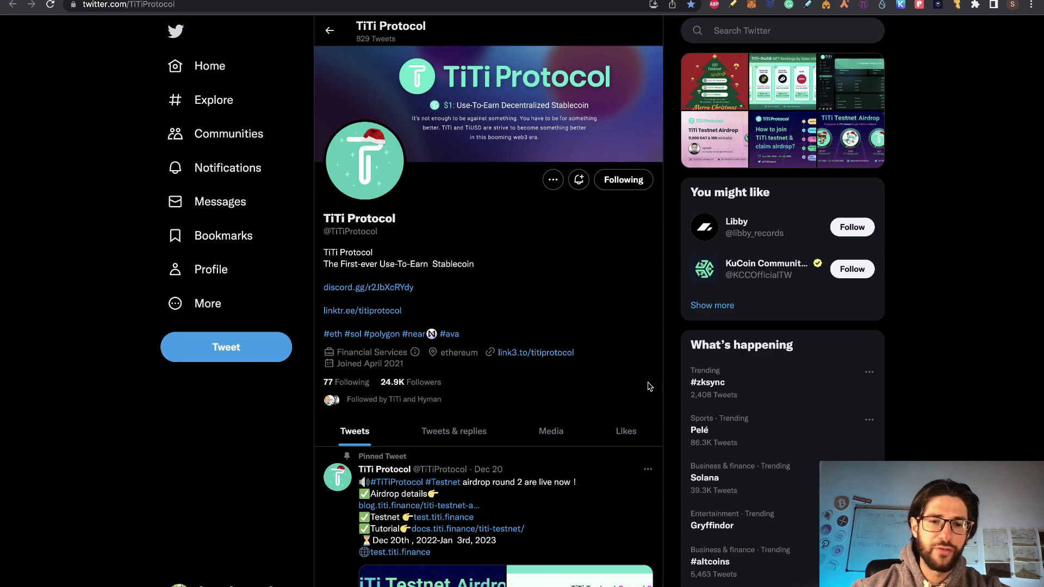
pyautogui.moveTo(477, 265); pyautogui.dragTo(327, 266)
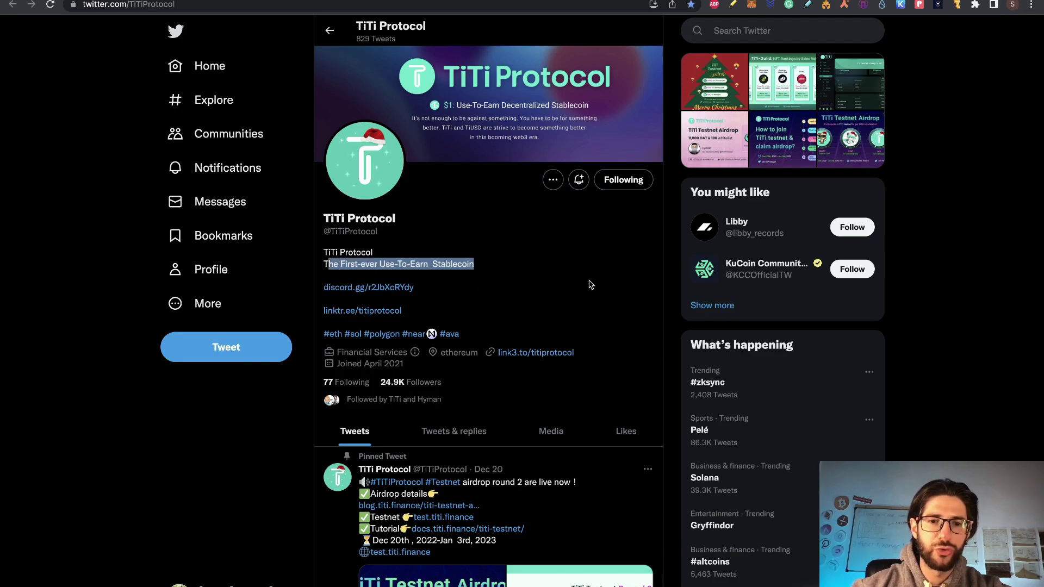
pyautogui.click(360, 72)
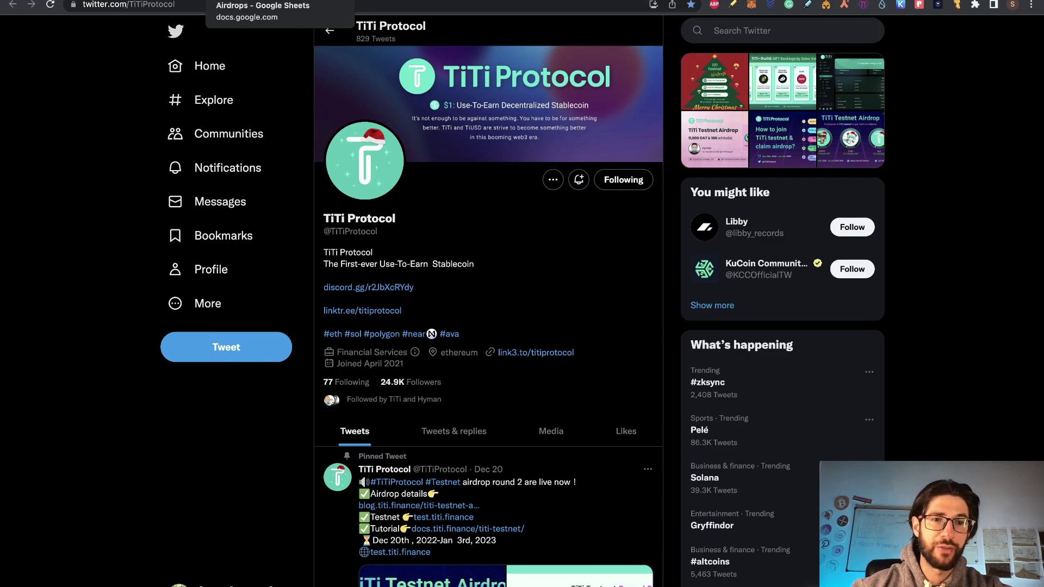
# Switch to the TiTi Protocol Discord server and look through its channel list and the testnet-instruction posts.
pyautogui.click(245, 2)
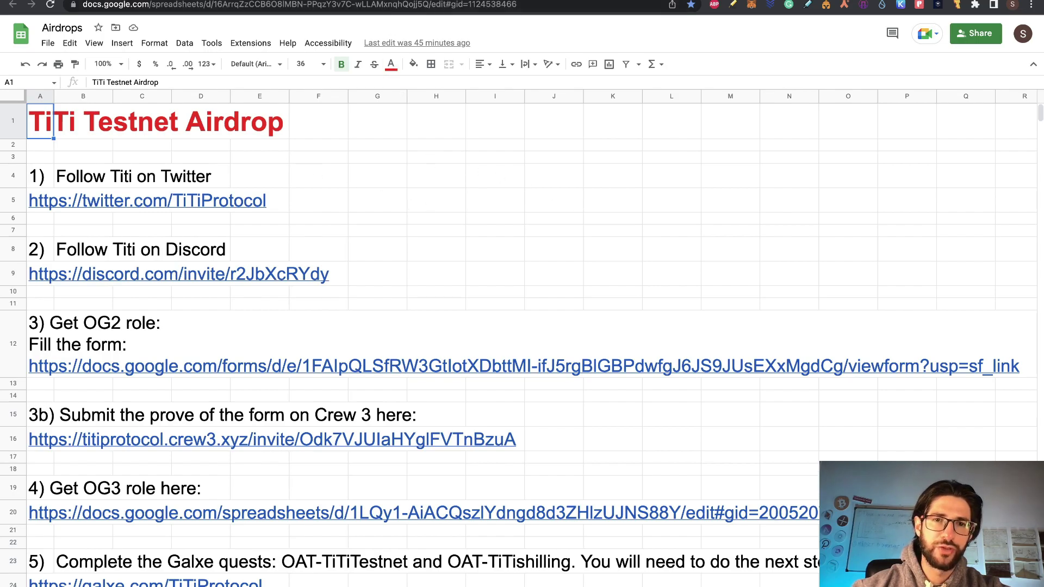
pyautogui.hotkey('ctrl', 'Tab')
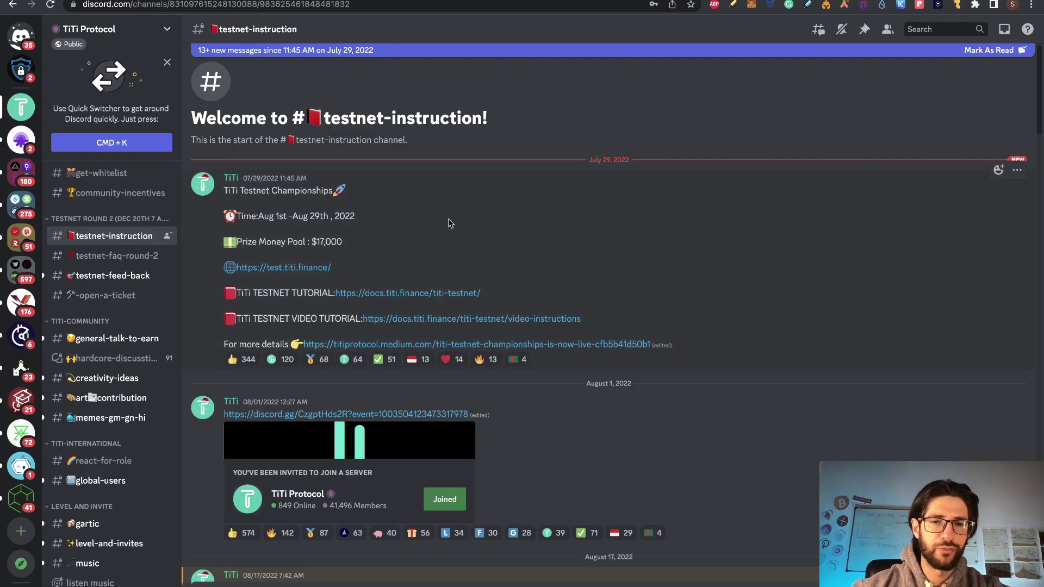
pyautogui.scroll(5, 108, 272)
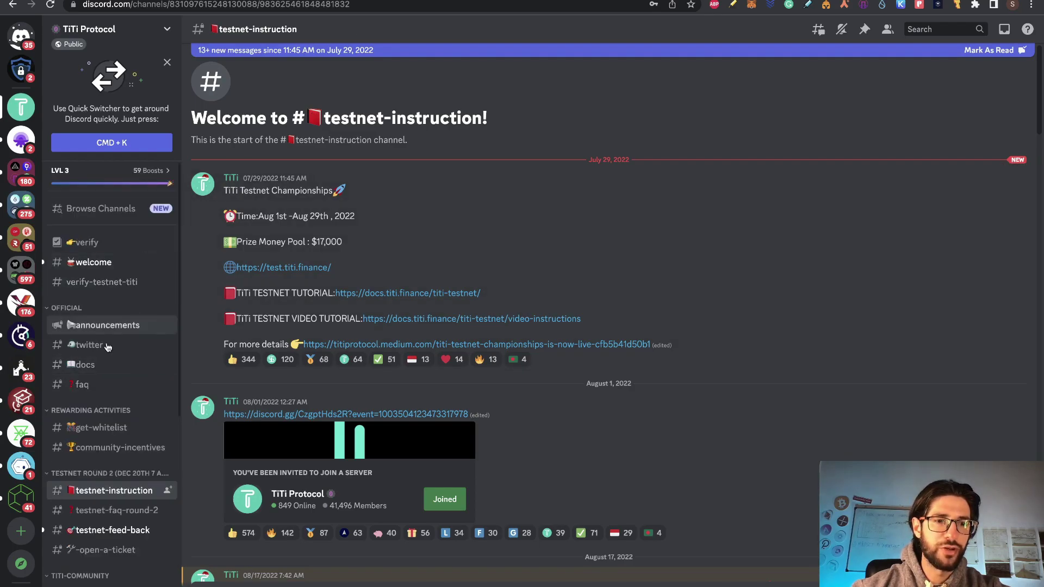
pyautogui.scroll(-3, 93, 282)
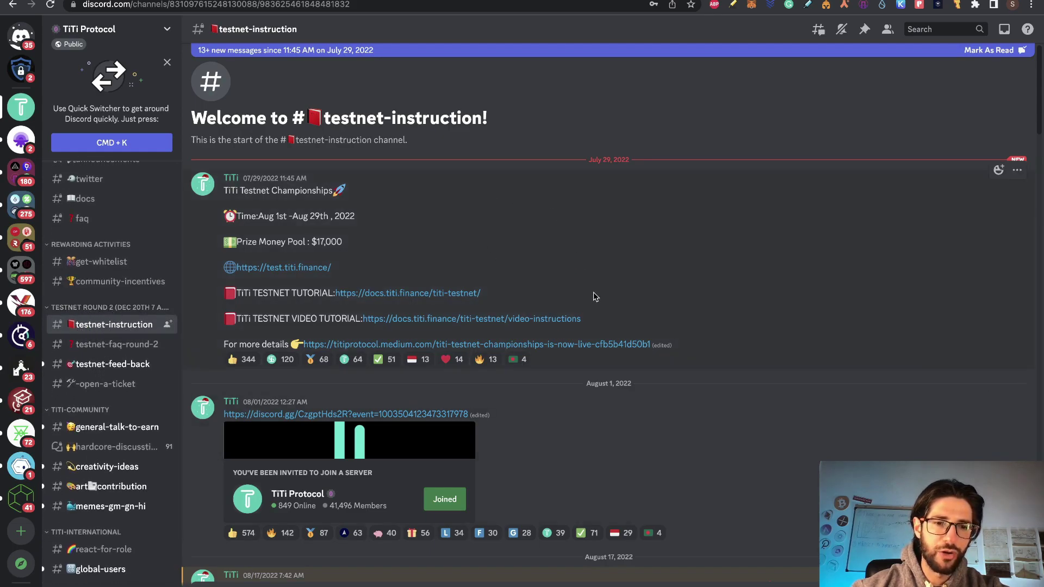
pyautogui.scroll(-1, 594, 296)
pyautogui.scroll(-10, 594, 296)
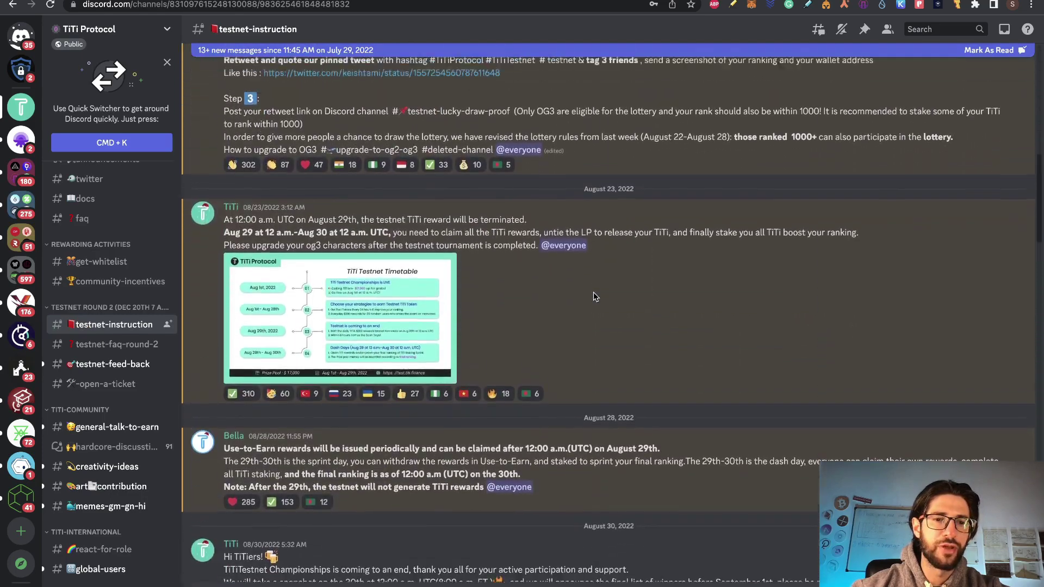
pyautogui.scroll(11, 609, 241)
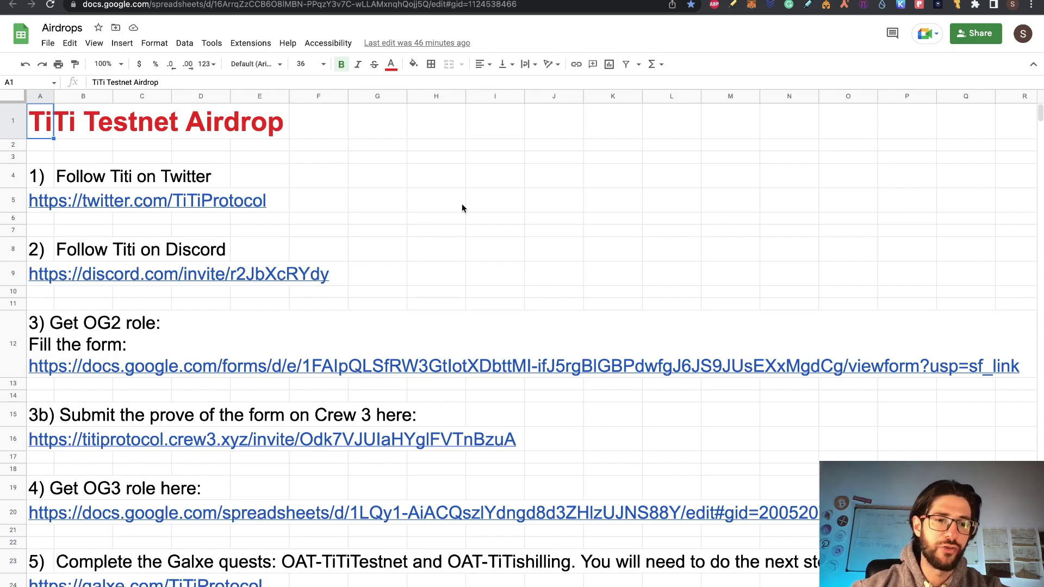
# Open the OG2 role form linked under step 3 of the Airdrops spreadsheet and open the submitted response for editing.
pyautogui.scroll(-1, 463, 208)
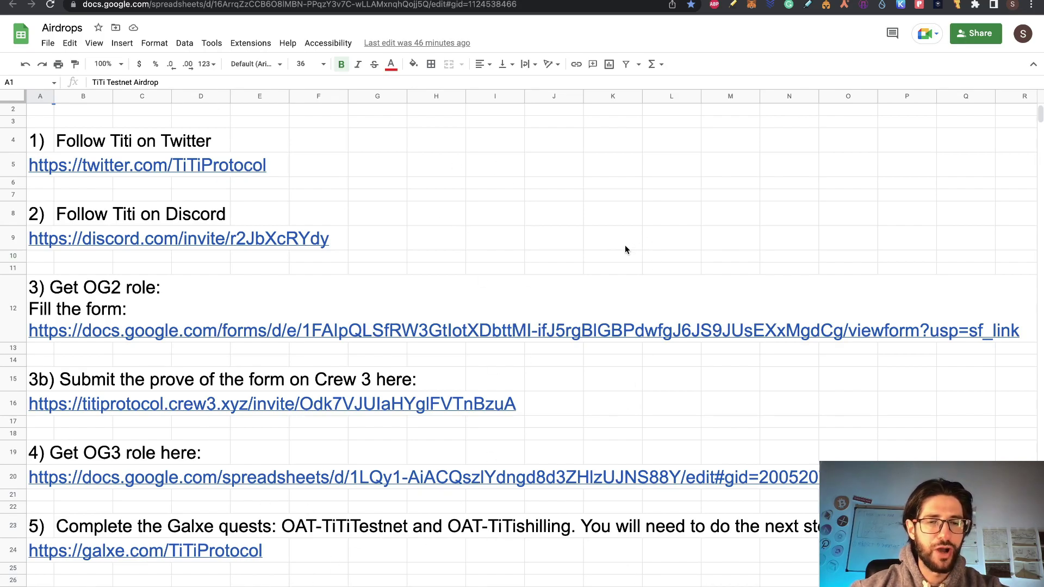
pyautogui.scroll(2, 625, 247)
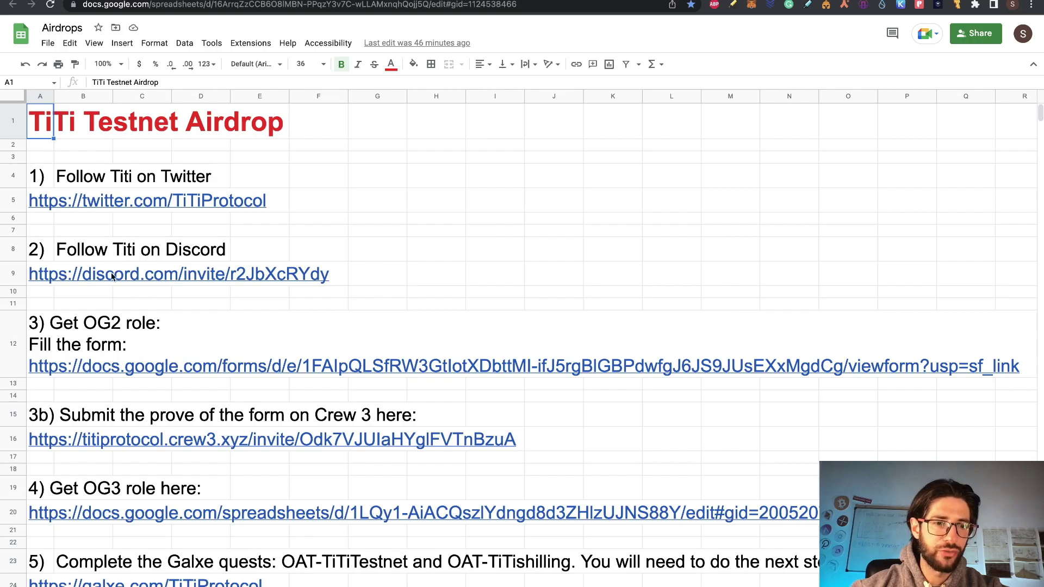
pyautogui.click(112, 371)
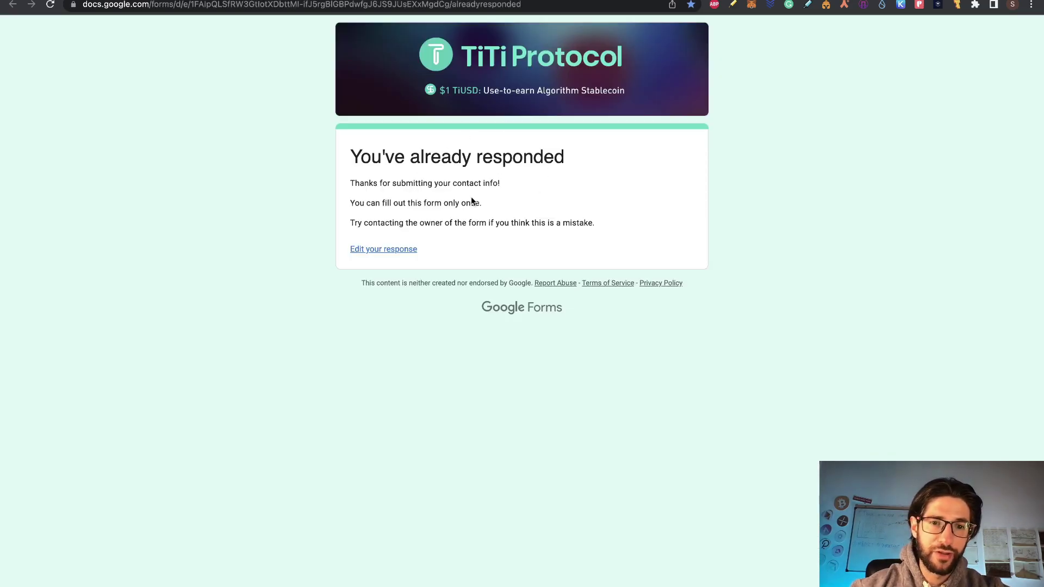
pyautogui.click(404, 251)
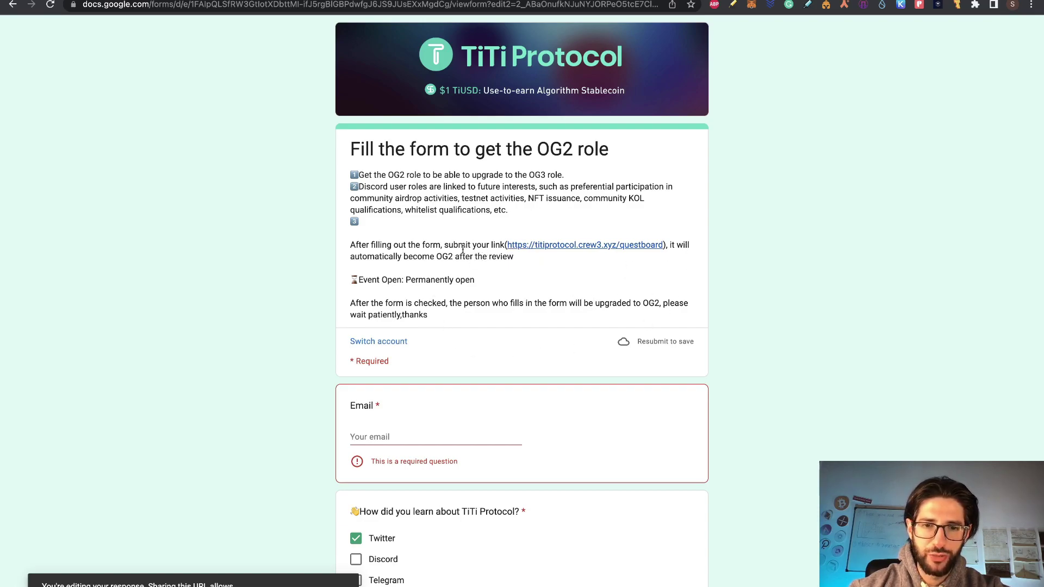
# Examine the OG2 role form's questions, selected answers, and the Discord, Twitter and Ethereum wallet fields.
pyautogui.scroll(-5, 543, 347)
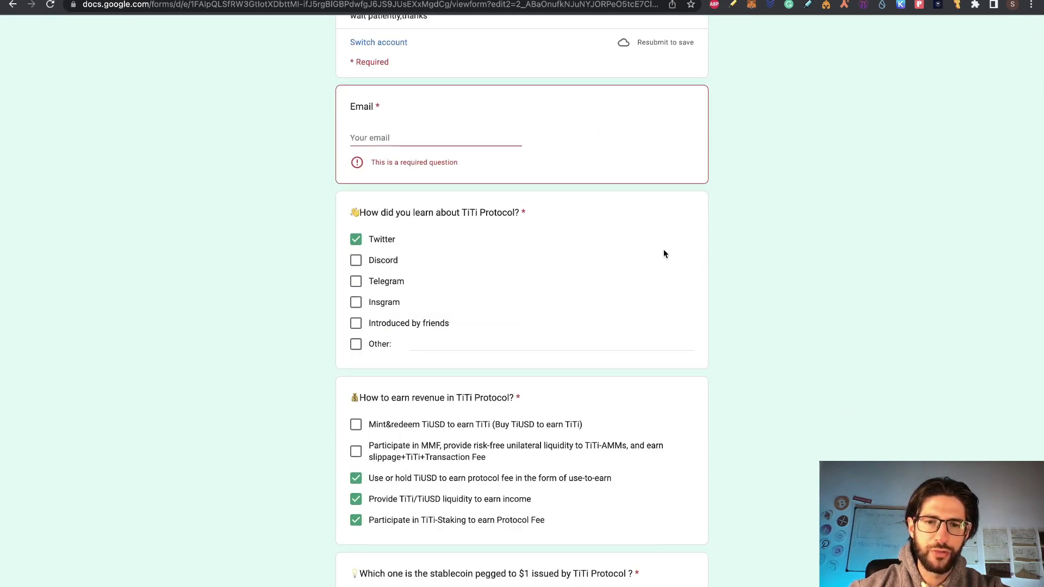
pyautogui.scroll(-4, 663, 254)
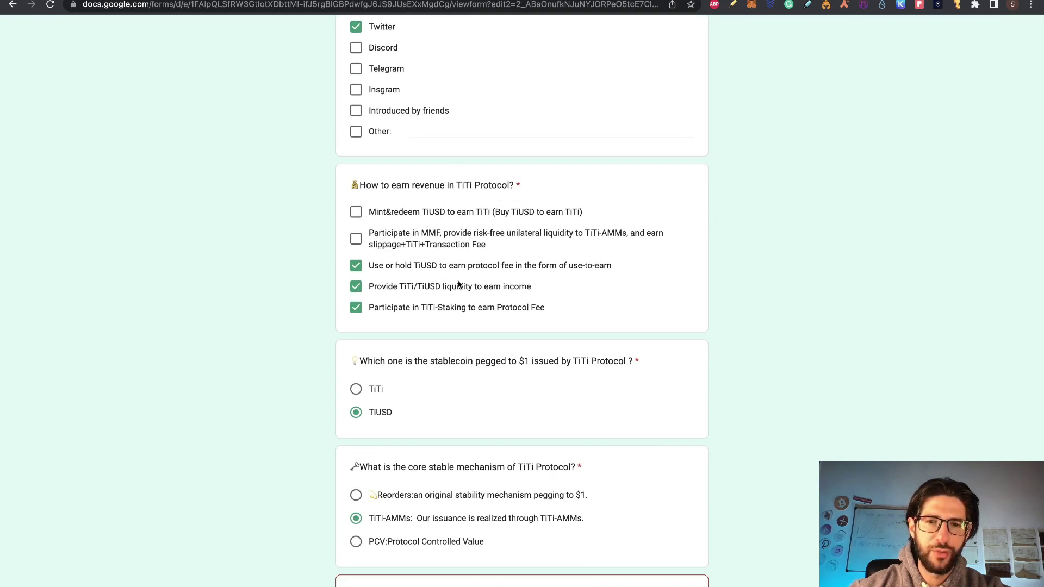
pyautogui.scroll(-1, 600, 301)
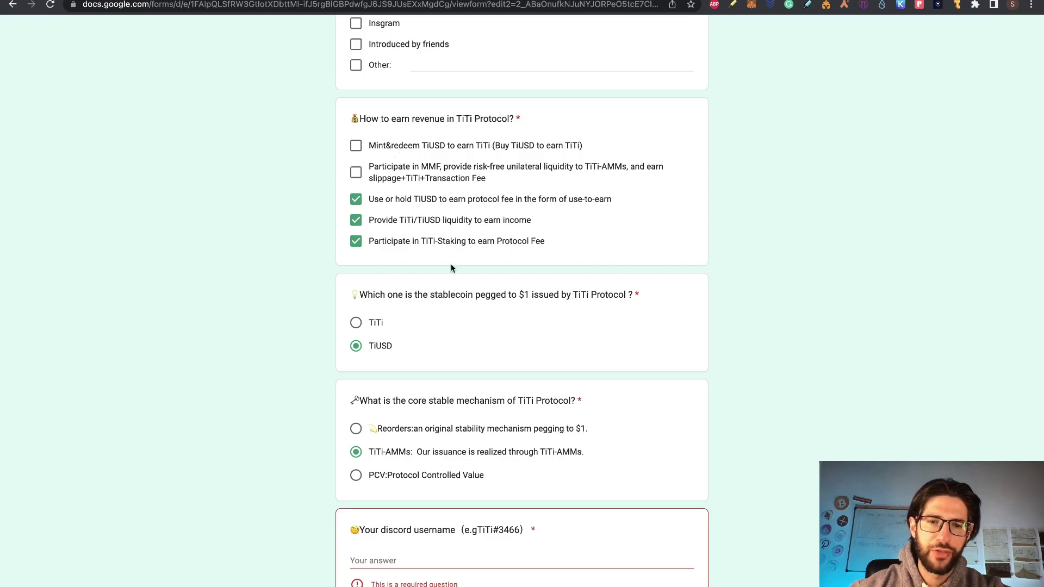
pyautogui.scroll(-1, 582, 235)
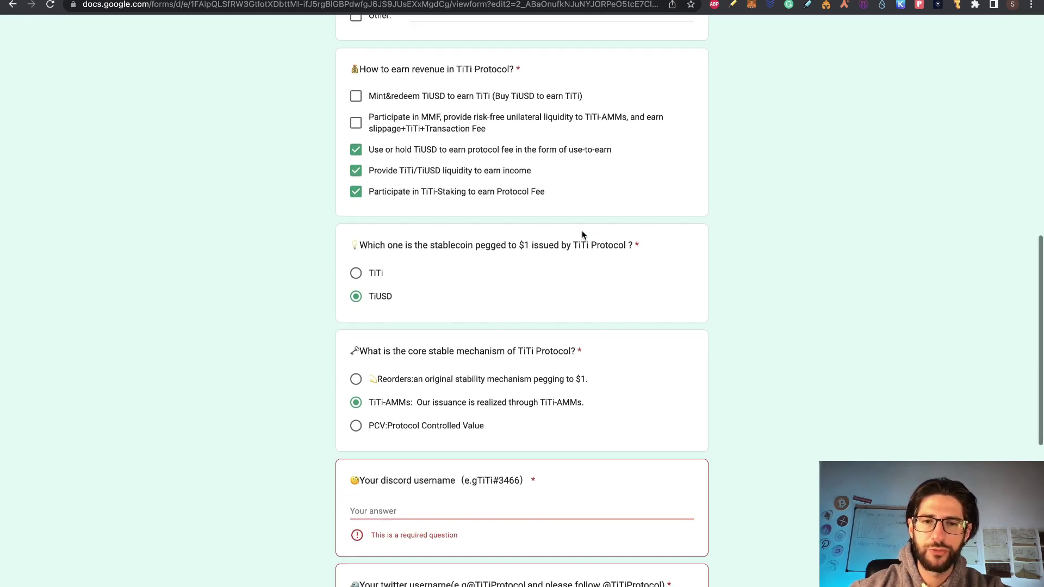
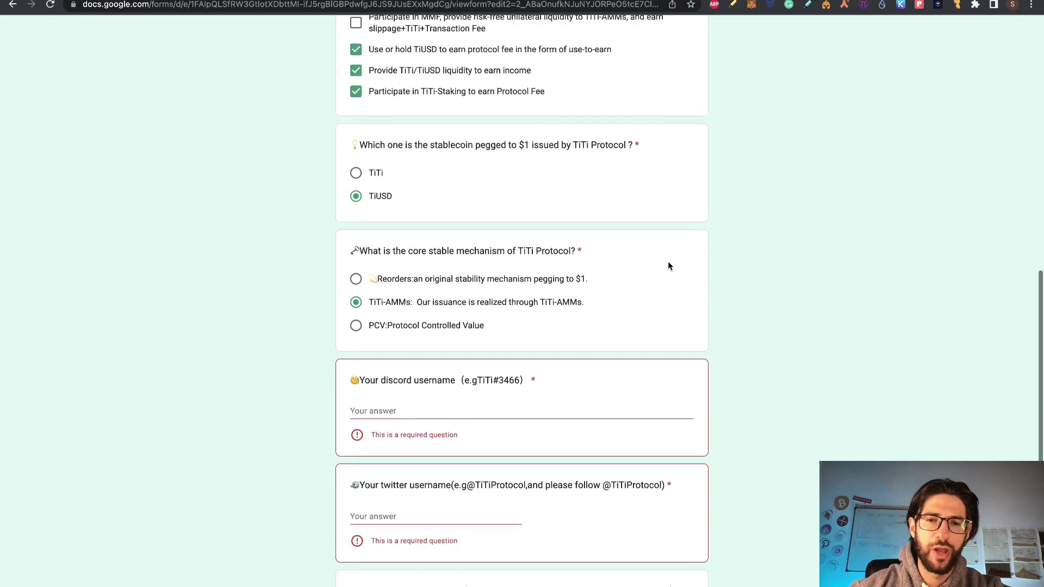
pyautogui.scroll(-3, 647, 193)
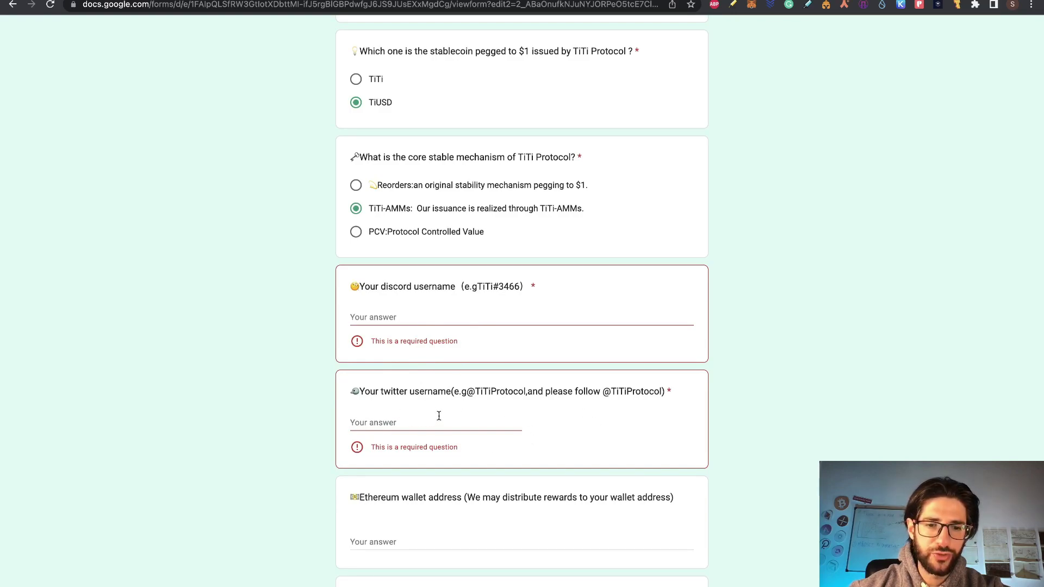
pyautogui.scroll(-2, 504, 415)
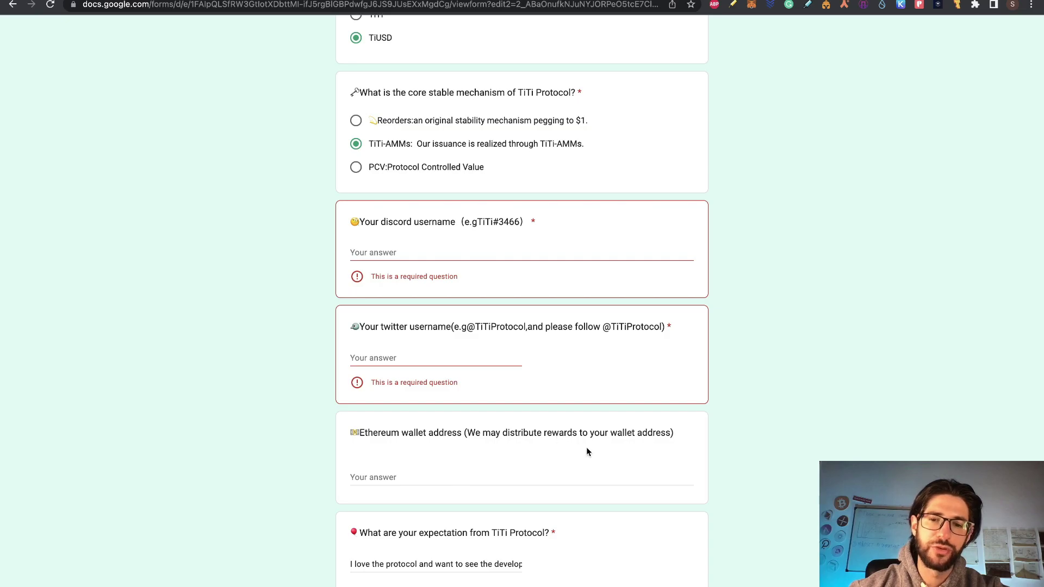
pyautogui.scroll(-5, 601, 510)
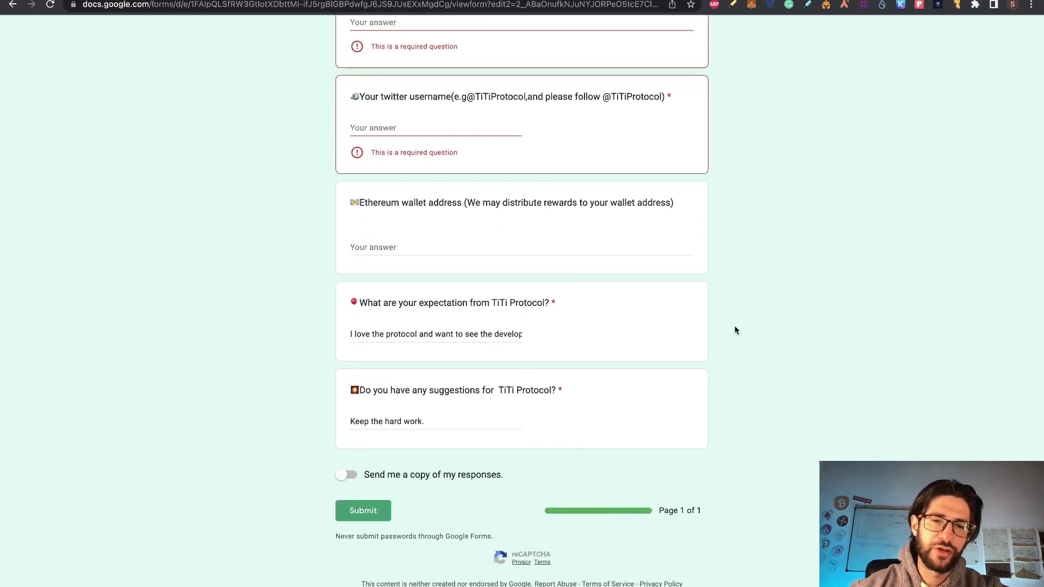
pyautogui.scroll(20, 762, 260)
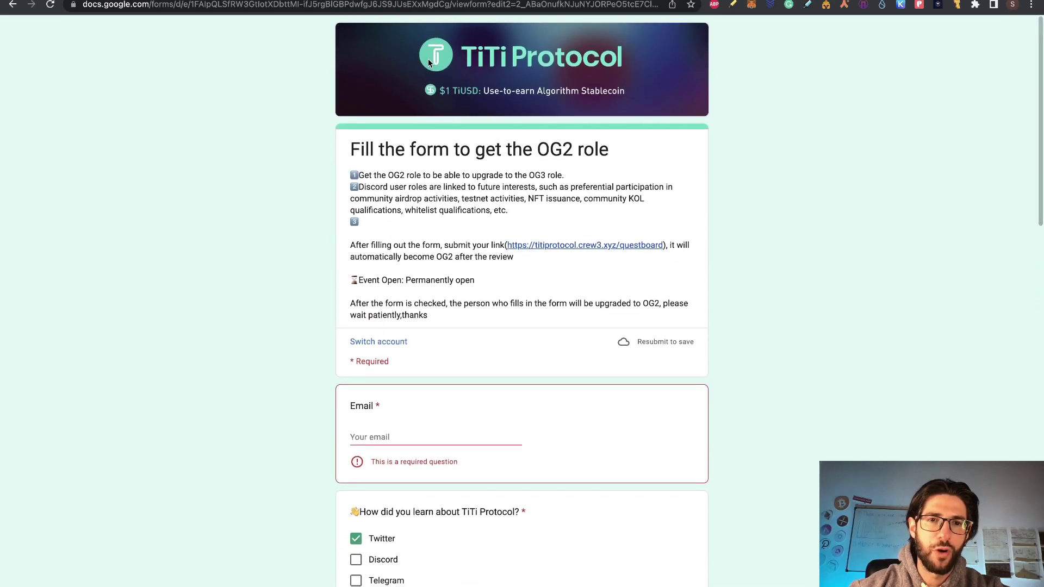
# Reopen the OG2 role form from the Airdrops spreadsheet and select the form page's web address.
pyautogui.hotkey('ctrl', 'shift', 'Tab')
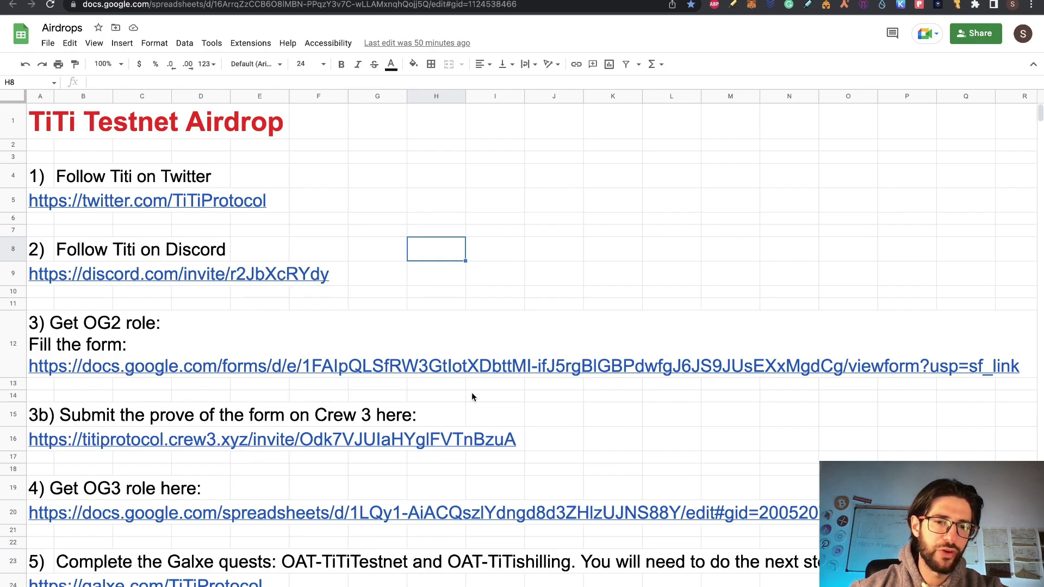
pyautogui.click(51, 369)
pyautogui.click(112, 390)
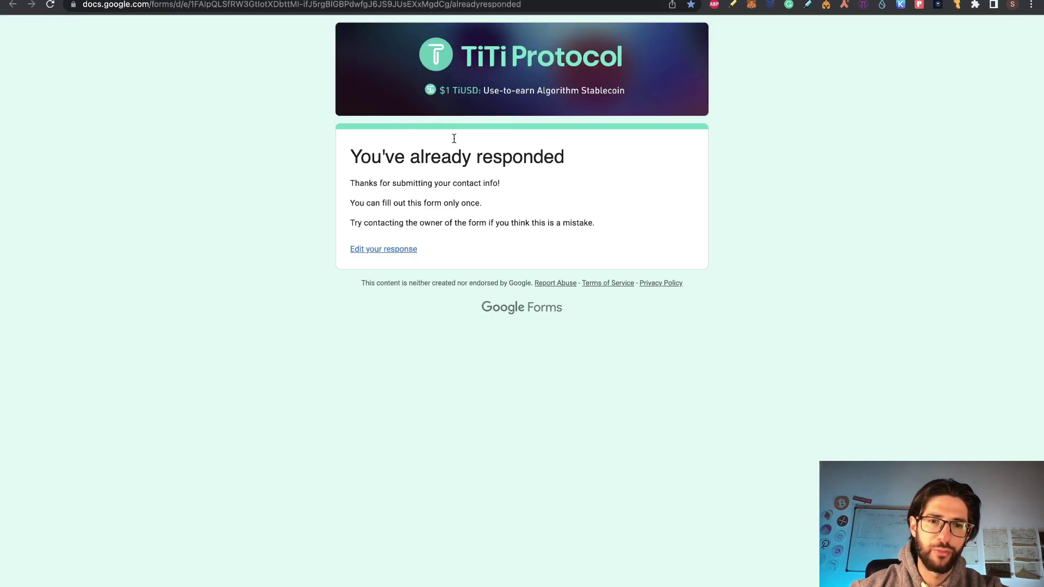
pyautogui.click(537, 4)
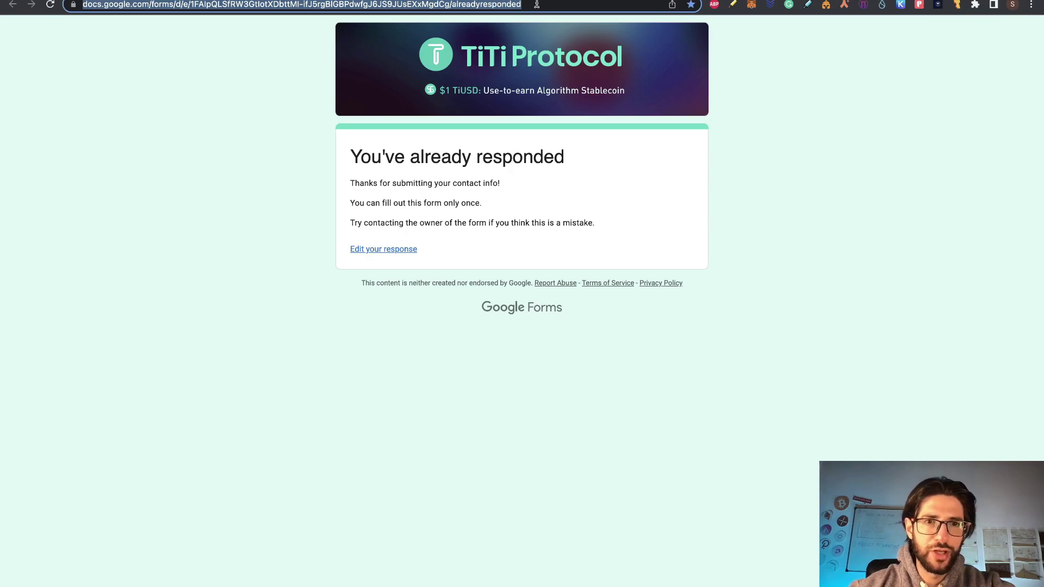
# Open the TiTiProtocol Crew3 page from the step 3b link in the Airdrops spreadsheet.
pyautogui.hotkey('ctrl', 'shift', 'Tab')
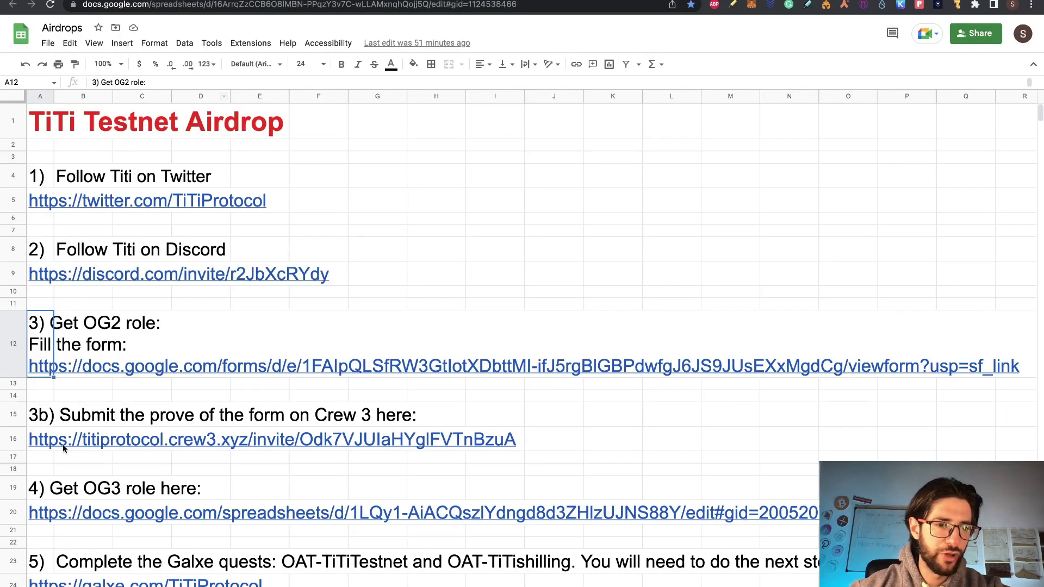
pyautogui.click(43, 441)
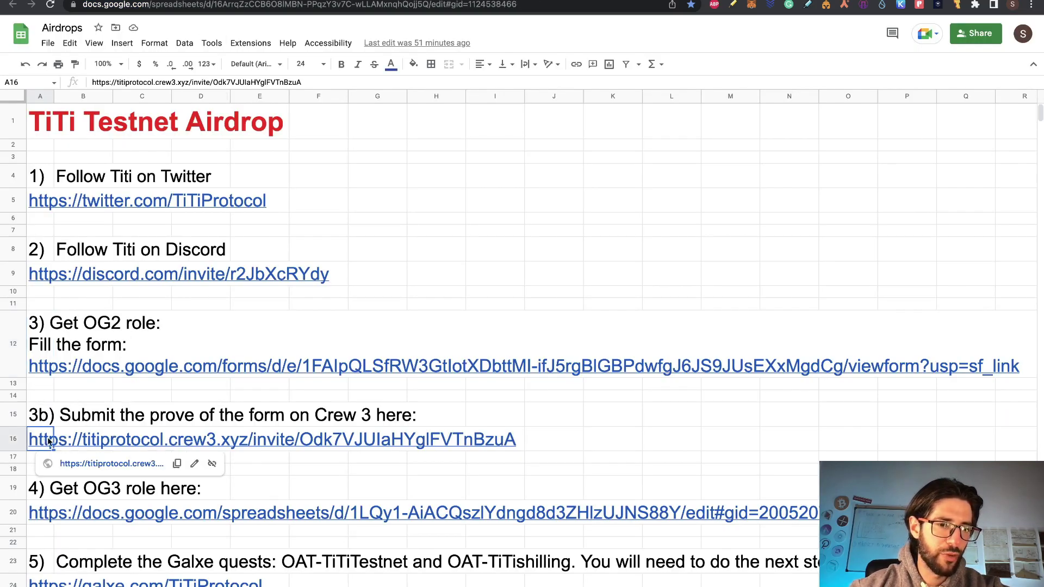
pyautogui.click(95, 465)
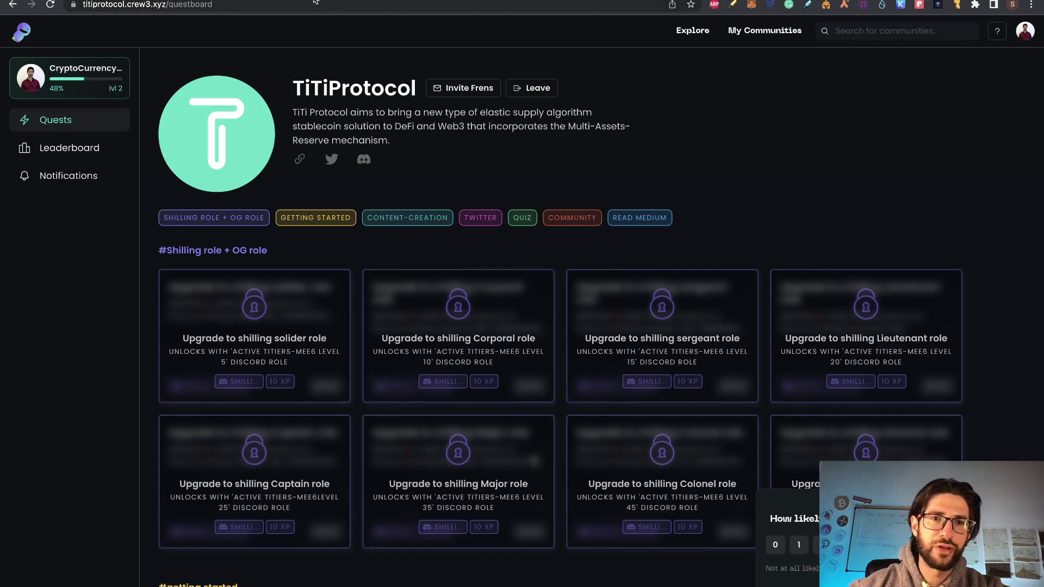
# Check the OG2 form page once more and look through the quests on the TiTiProtocol Crew3 questboard.
pyautogui.click(303, 1)
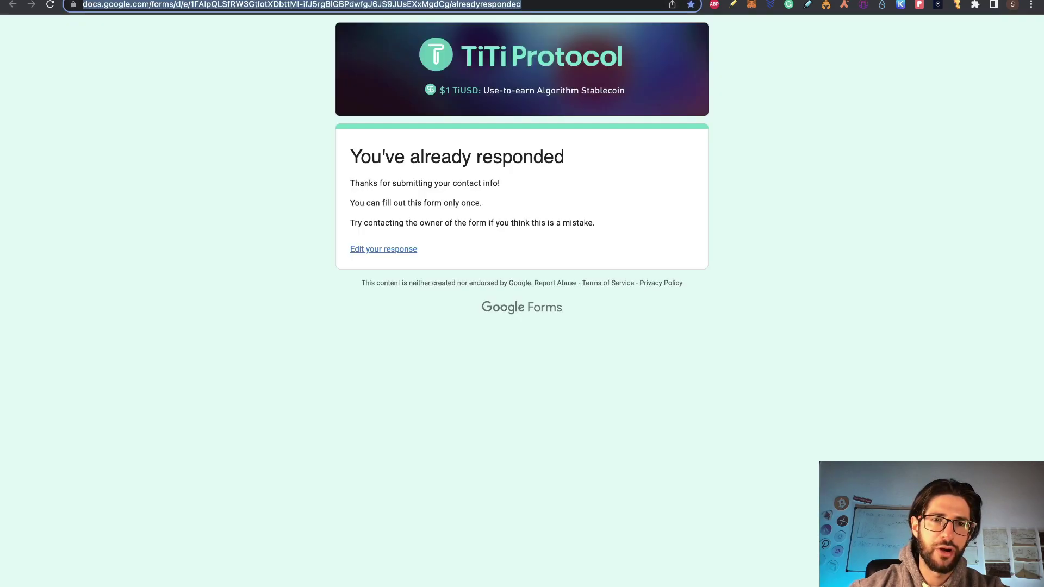
pyautogui.click(272, 1)
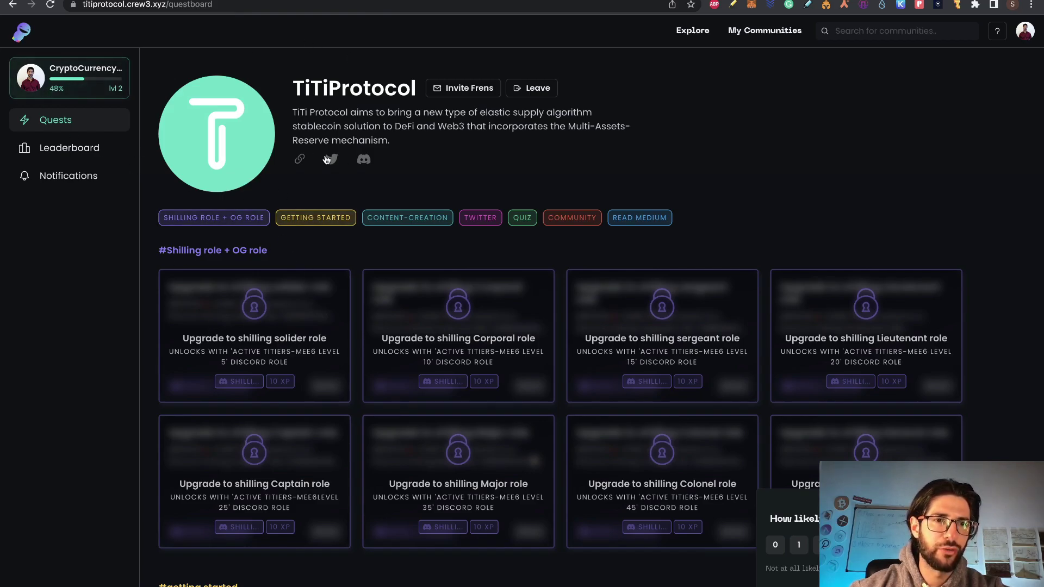
pyautogui.scroll(-10, 563, 379)
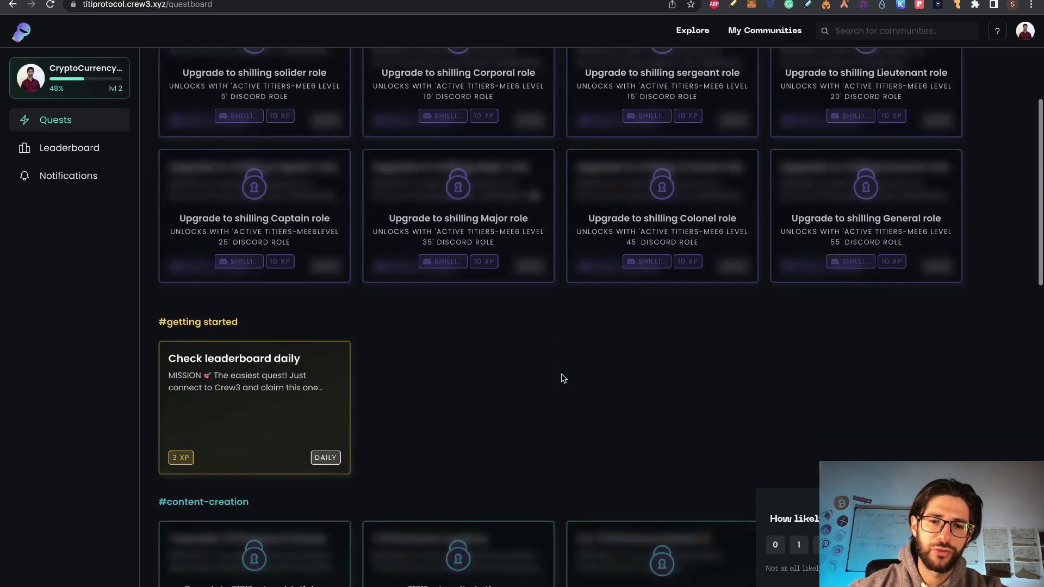
pyautogui.scroll(10, 563, 379)
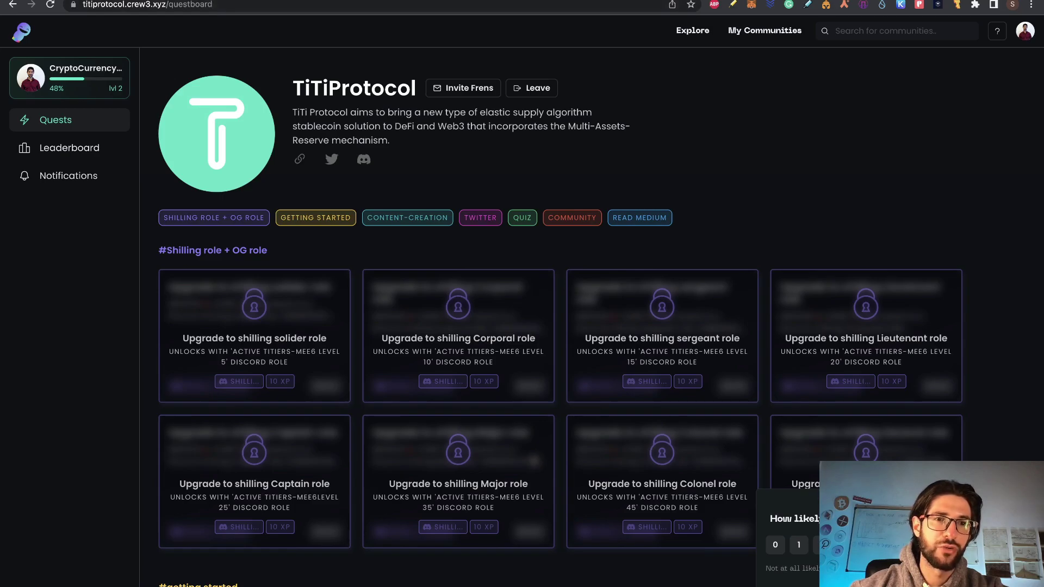
# Look through the TiTiProtocol questboard on Crew3, including the Twitter, quiz and community quests.
pyautogui.click(245, 1)
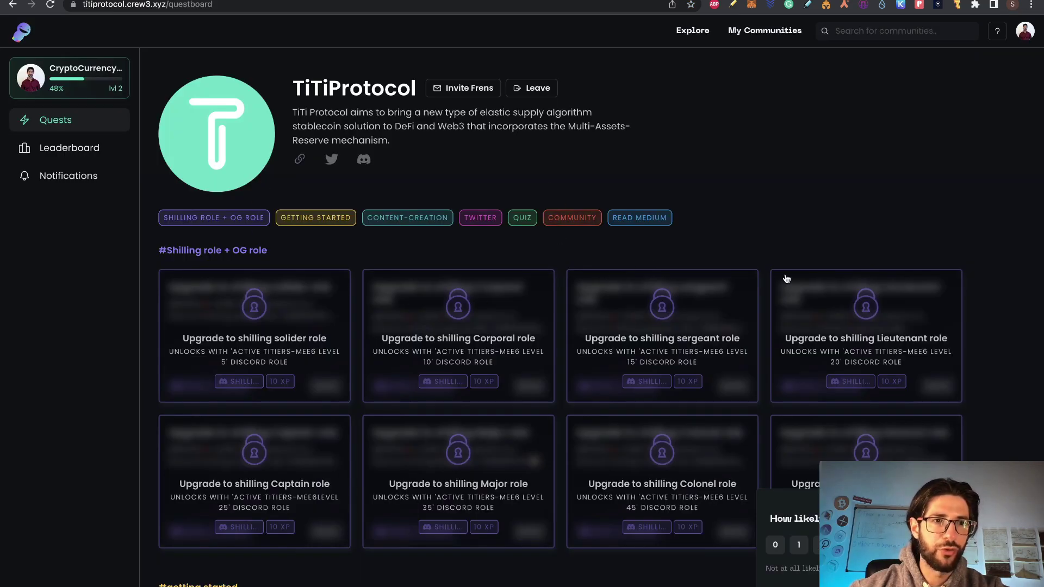
pyautogui.scroll(-3, 787, 278)
pyautogui.scroll(-4, 787, 278)
pyautogui.scroll(-8, 550, 163)
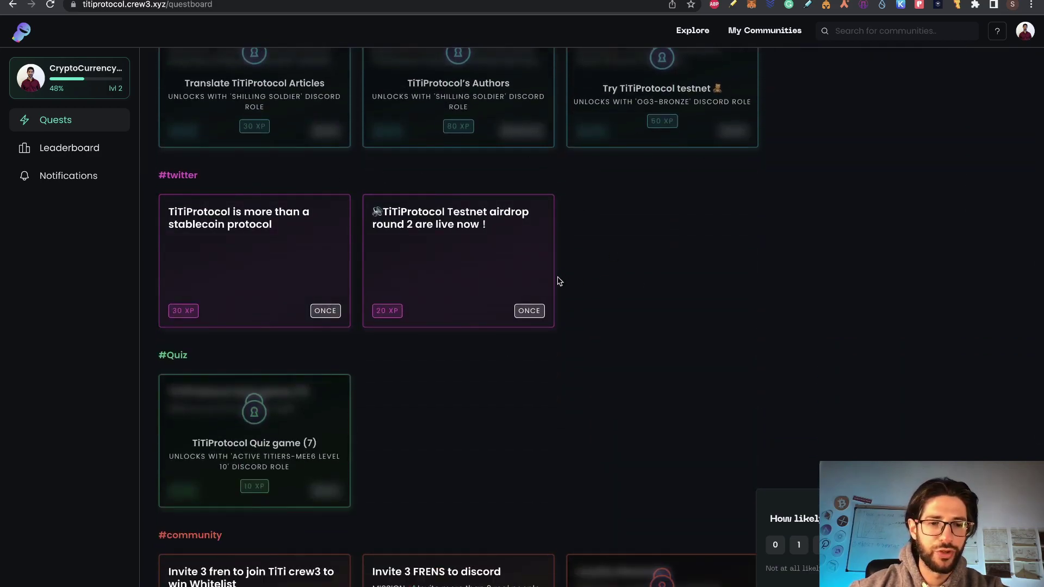
pyautogui.scroll(1, 557, 280)
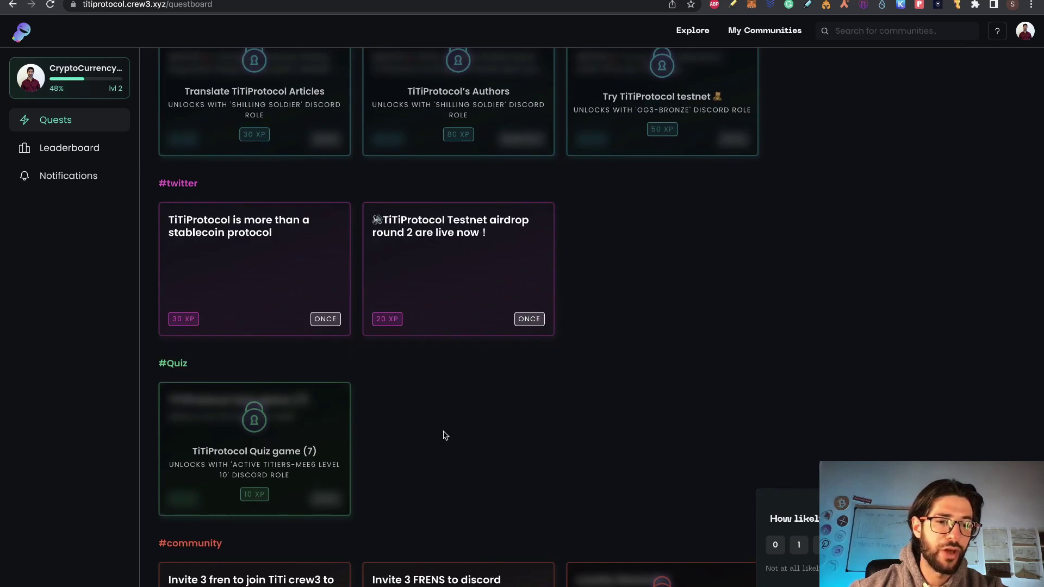
pyautogui.scroll(15, 766, 299)
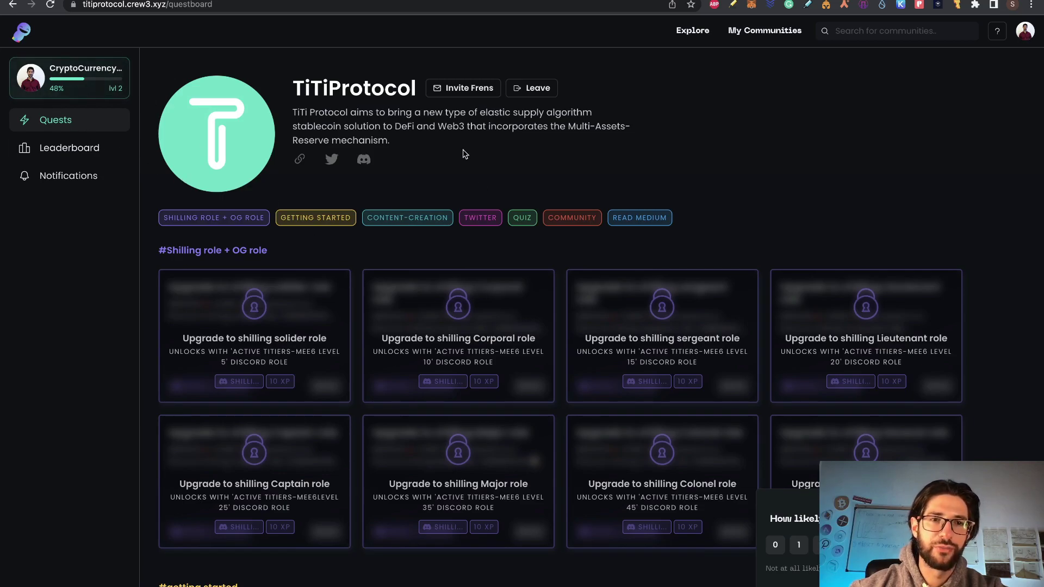
# Return to the Airdrops spreadsheet and open the How to Get OG 3 sheet from the step 4 link.
pyautogui.hotkey('ctrl', 'Tab')
pyautogui.scroll(-4, 56, 209)
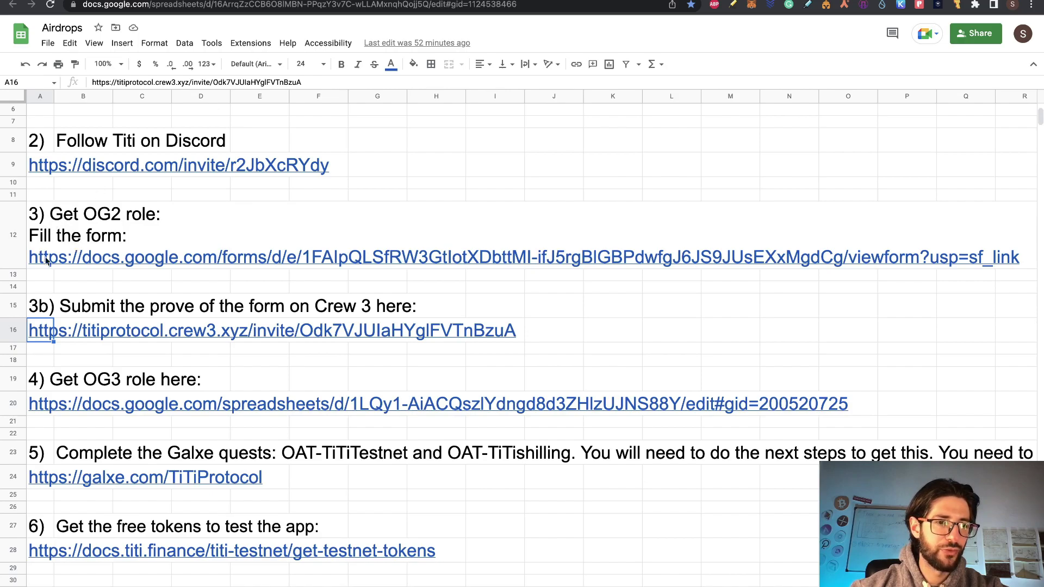
pyautogui.click(46, 318)
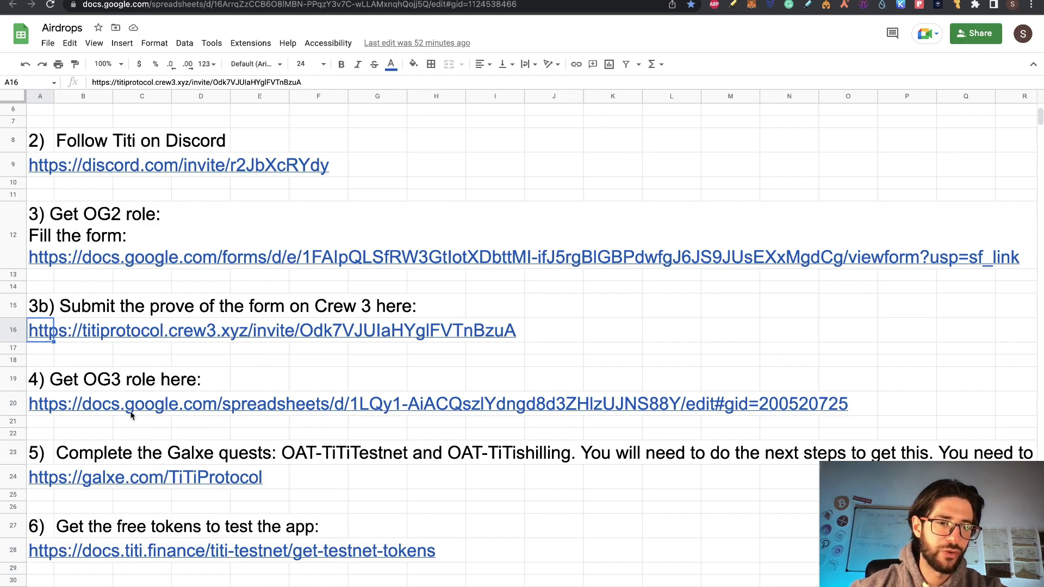
pyautogui.moveTo(46, 408)
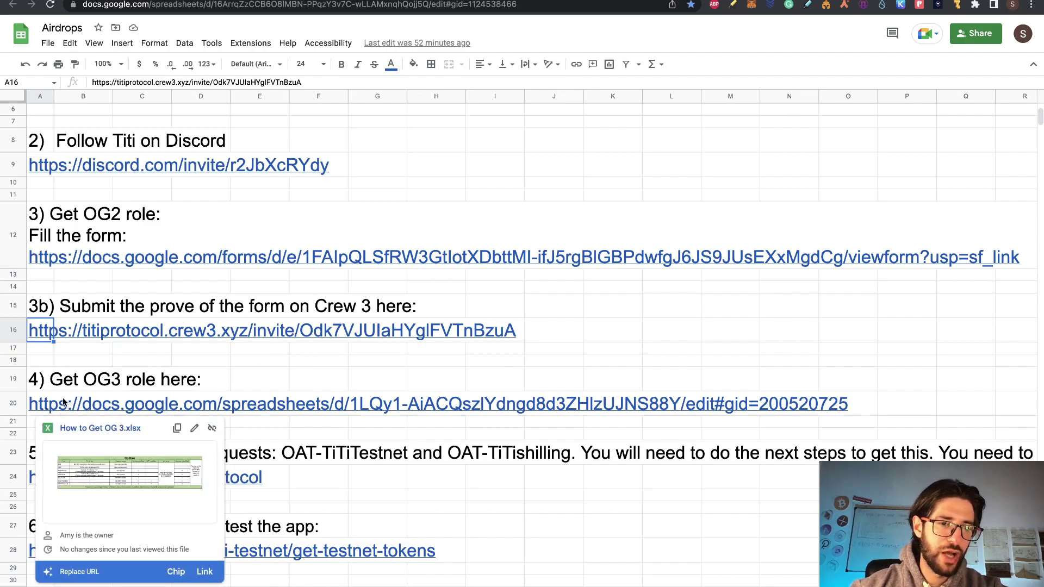
pyautogui.click(51, 404)
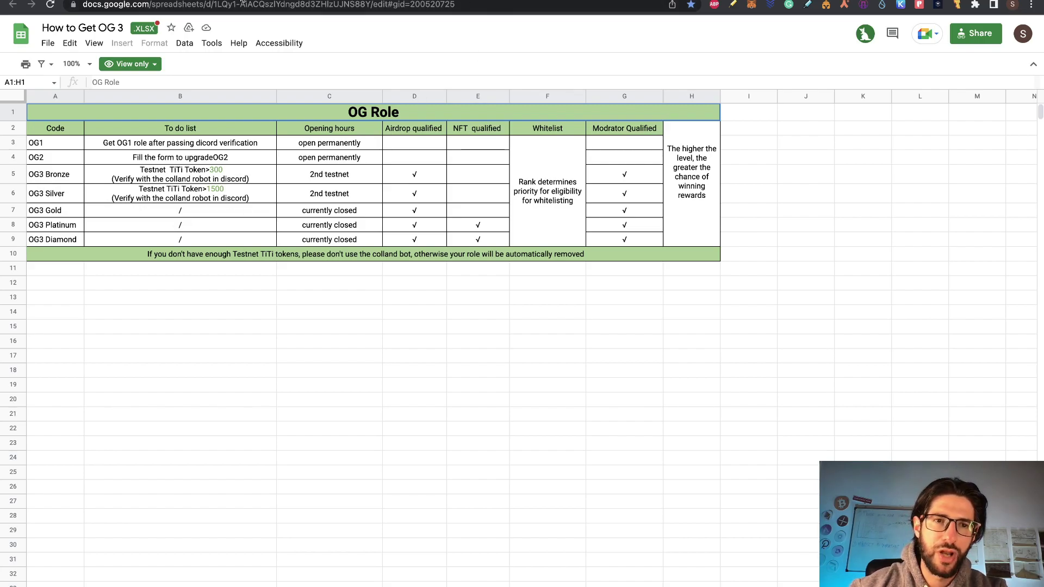
# Leave the OG role sheet and open the TiTiProtocol Galxe page from the step 5 link in the Airdrops spreadsheet.
pyautogui.hotkey('ctrl', 'w')
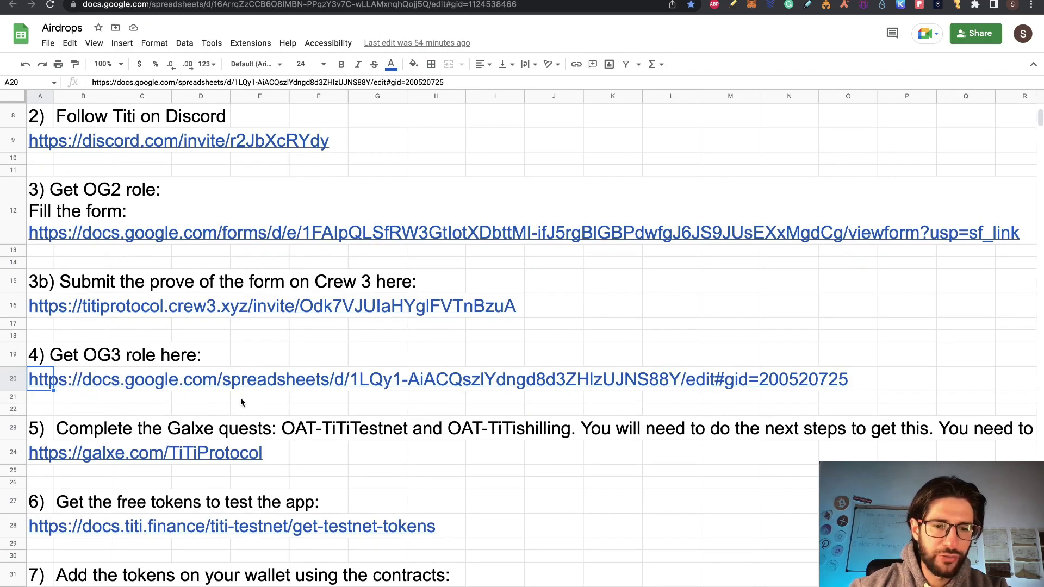
pyautogui.scroll(-2, 241, 402)
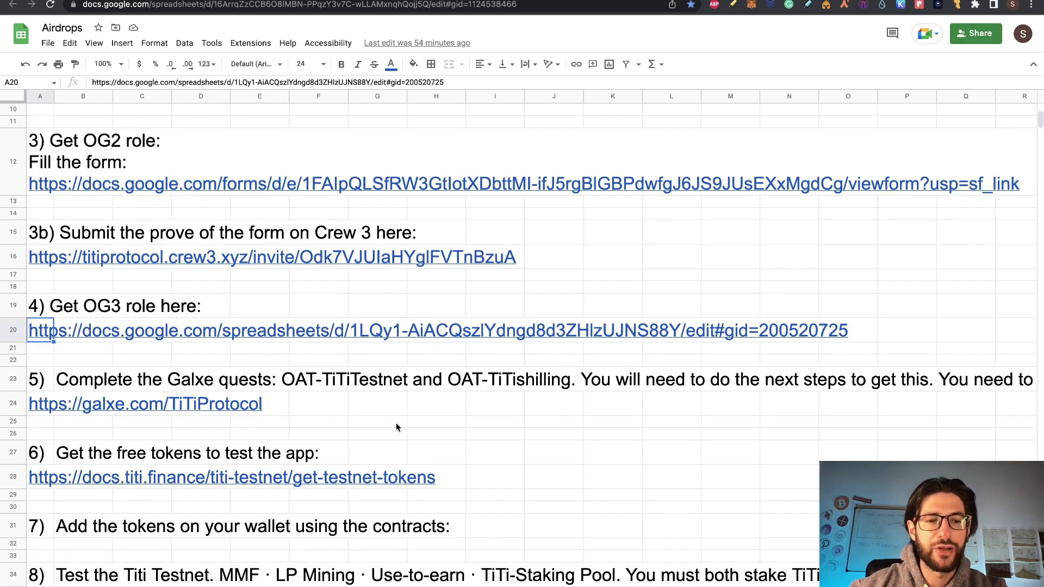
pyautogui.click(48, 406)
pyautogui.hotkey('ctrl', 'Tab')
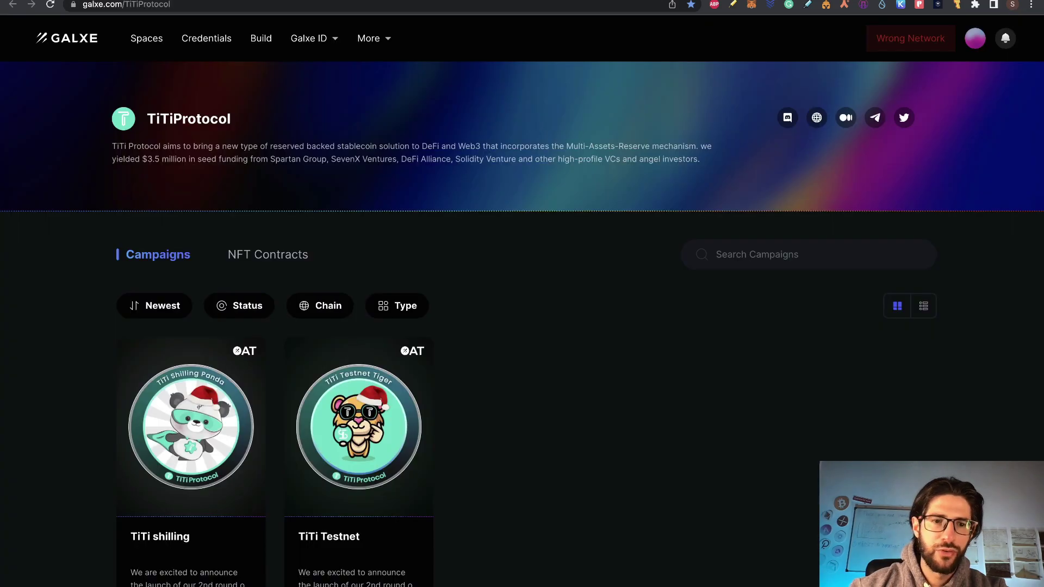
# Open the TiTi shilling campaign on Galxe and check its Shilling Corporal credential against the Shilling role sheet.
pyautogui.scroll(-2, 515, 364)
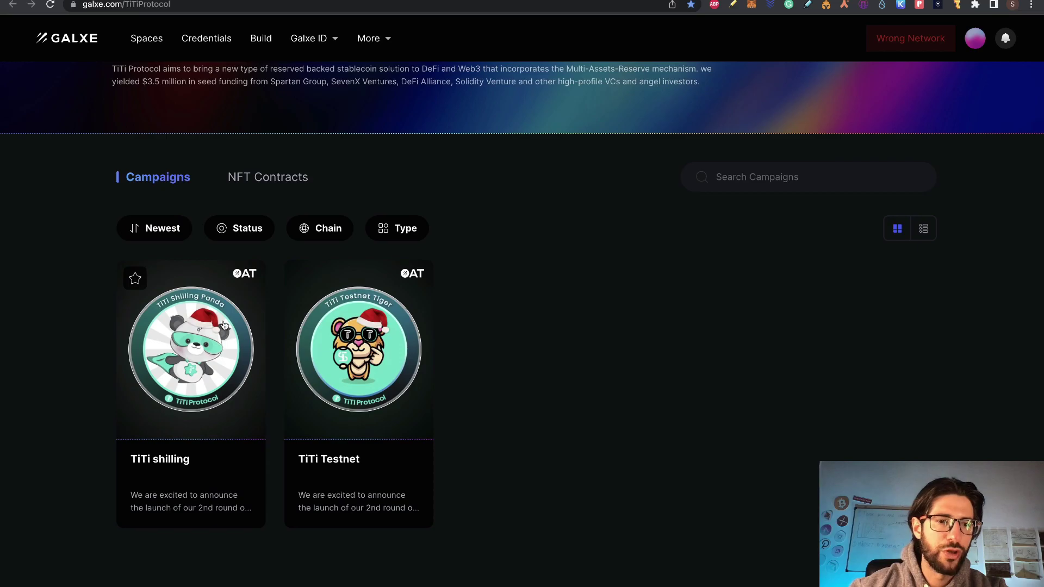
pyautogui.click(194, 348)
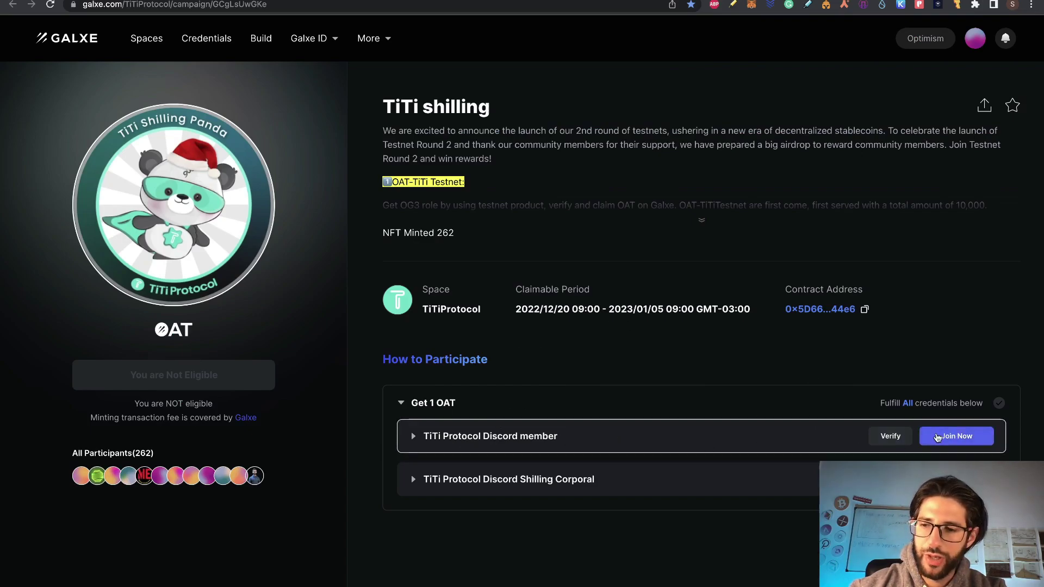
pyautogui.click(417, 485)
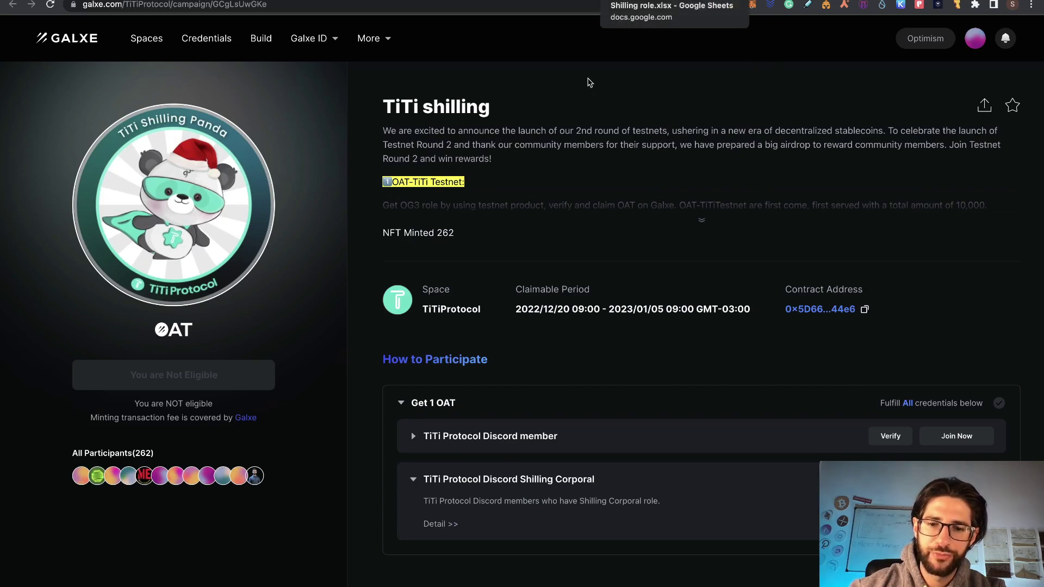
pyautogui.click(652, 1)
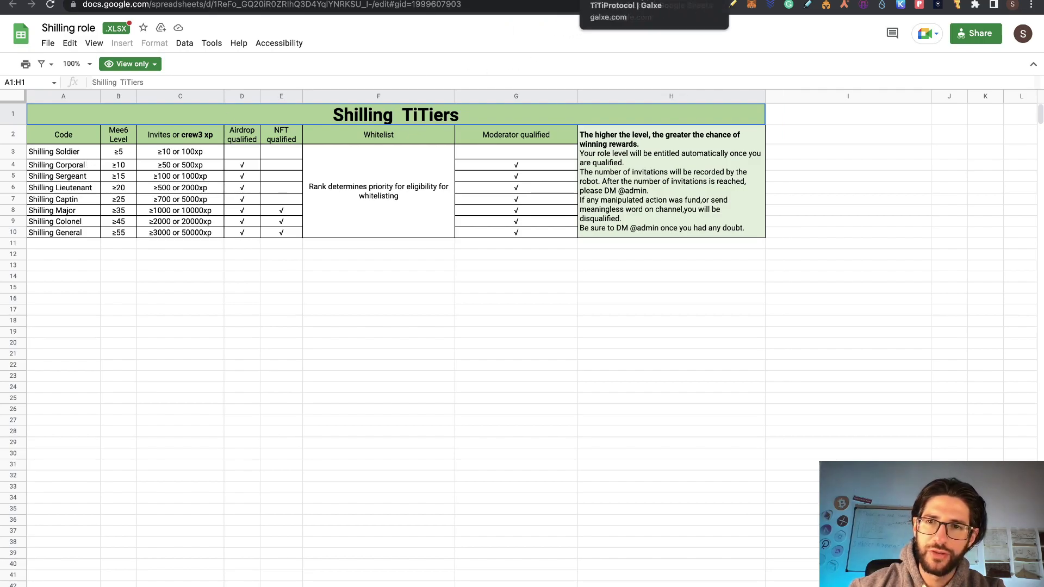
pyautogui.click(848, 1)
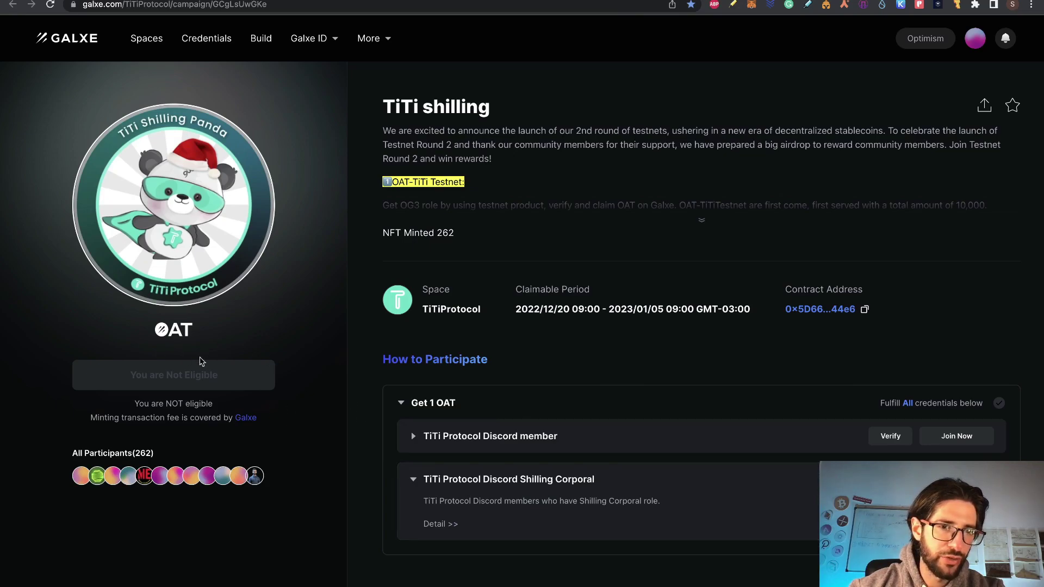
# View the TiTi Testnet campaign's credentials on Galxe and compare its OG3 roles with the How to Get OG 3 sheet.
pyautogui.click(688, 1)
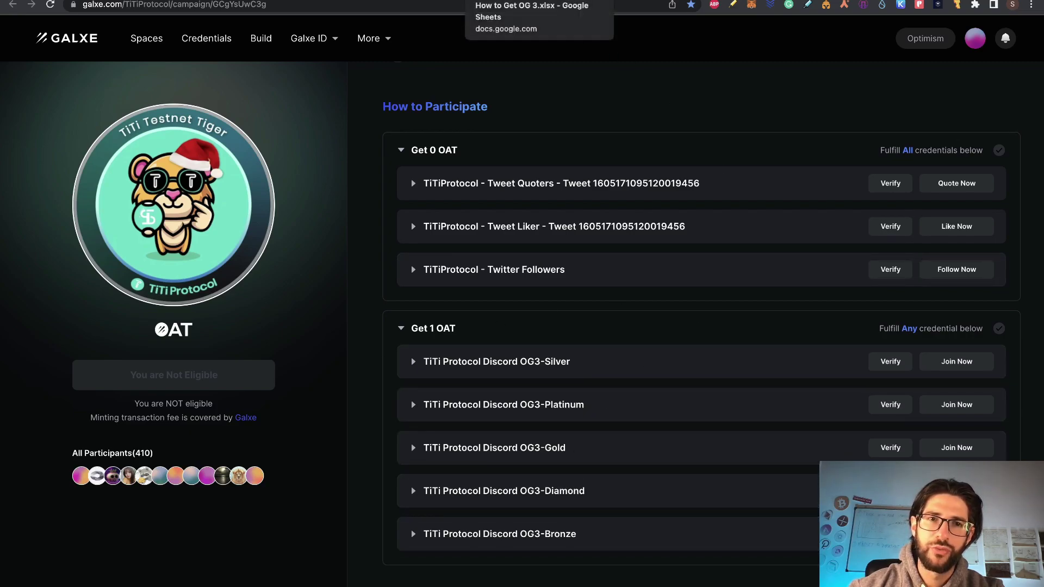
pyautogui.click(538, 0)
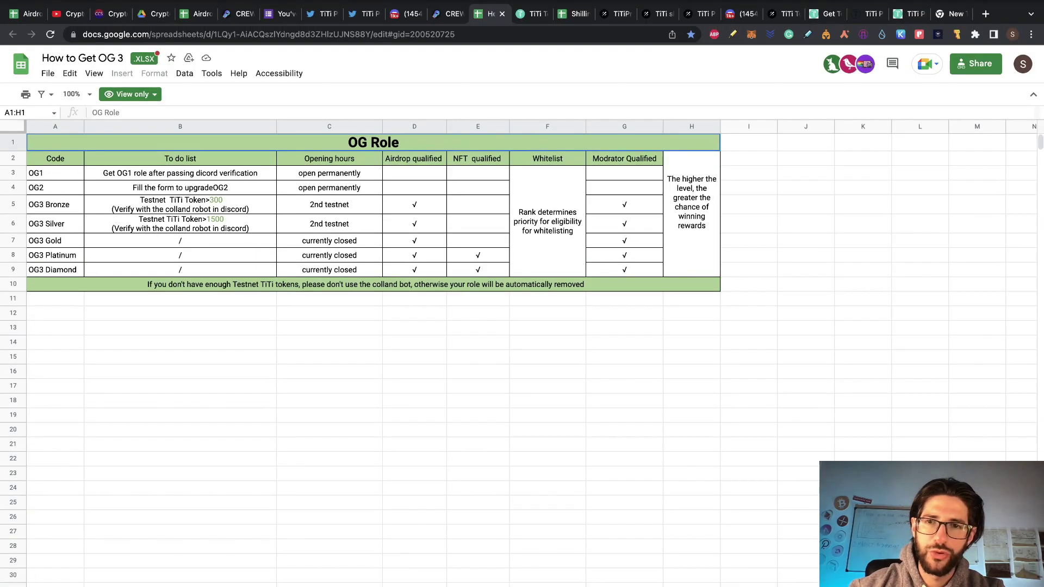
pyautogui.click(662, 18)
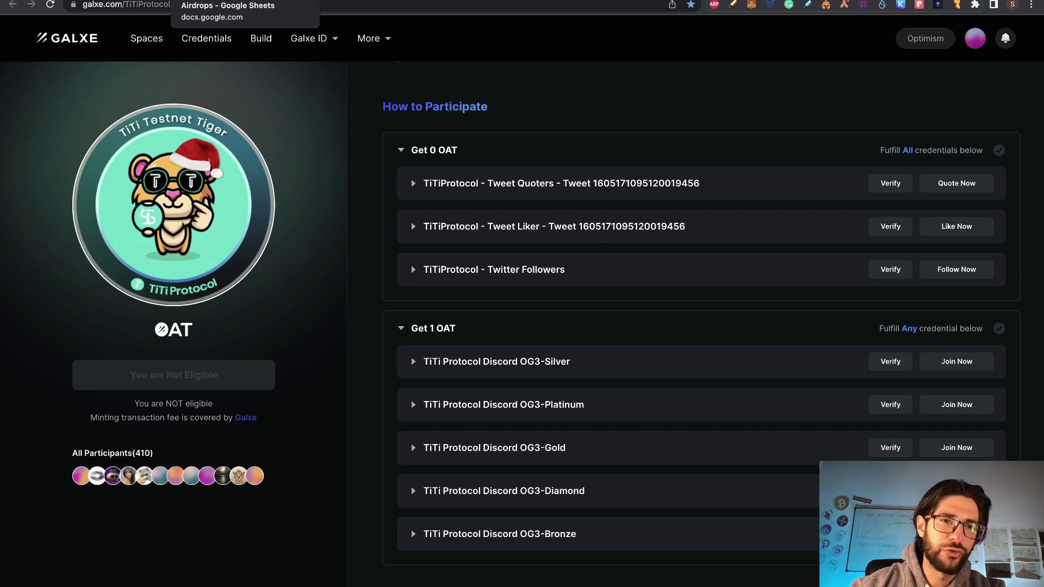
# Return to the Airdrops spreadsheet and open the step 6 link for getting the free testnet tokens.
pyautogui.click(228, 1)
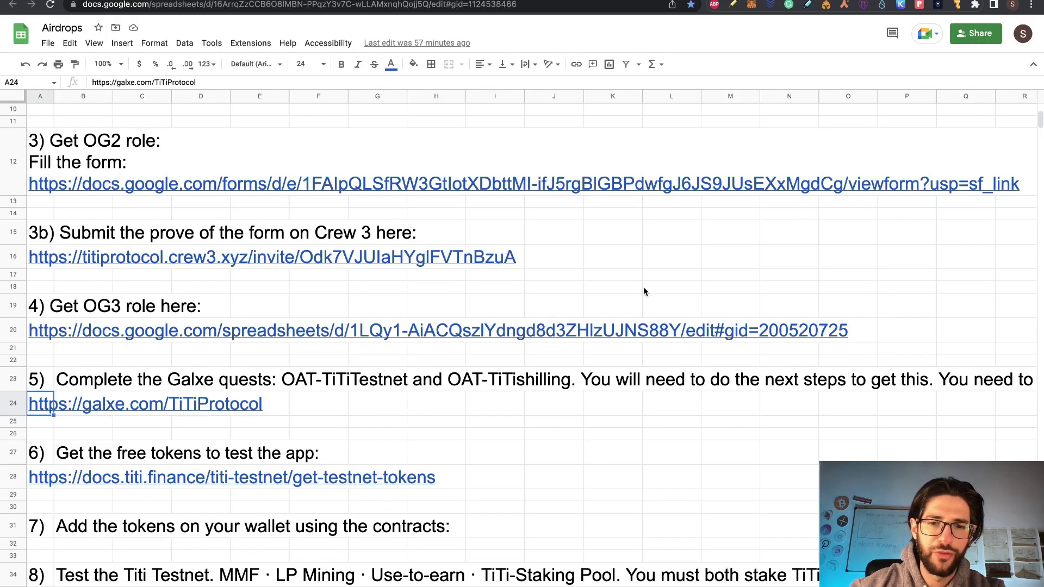
pyautogui.click(644, 292)
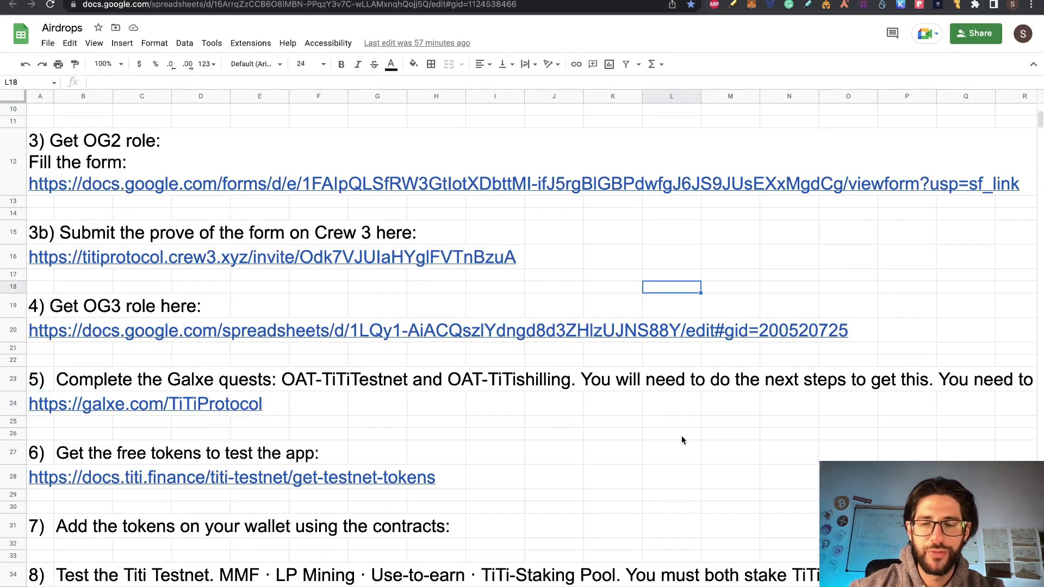
pyautogui.scroll(-1, 723, 430)
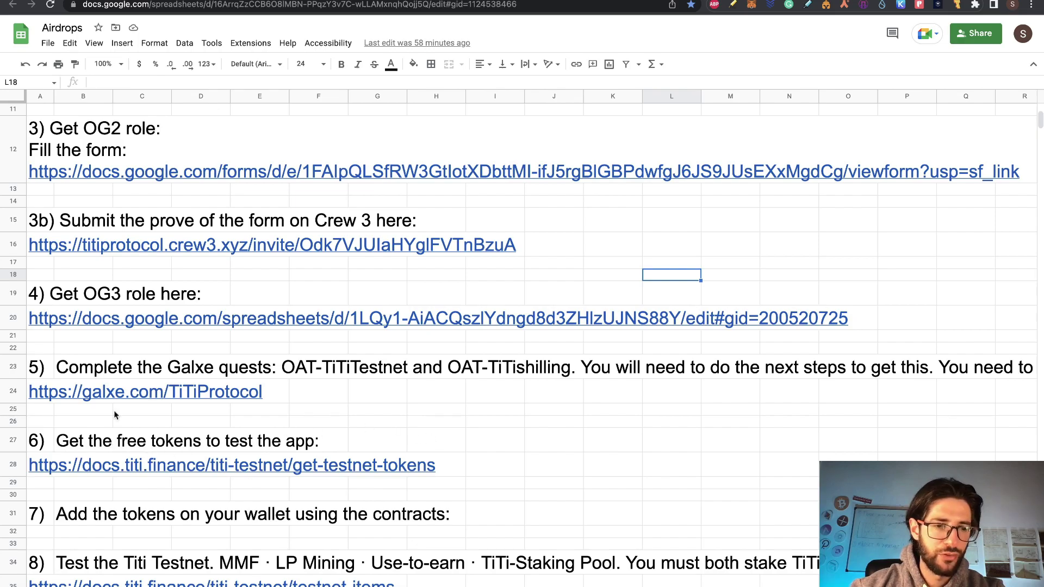
pyautogui.moveTo(38, 467)
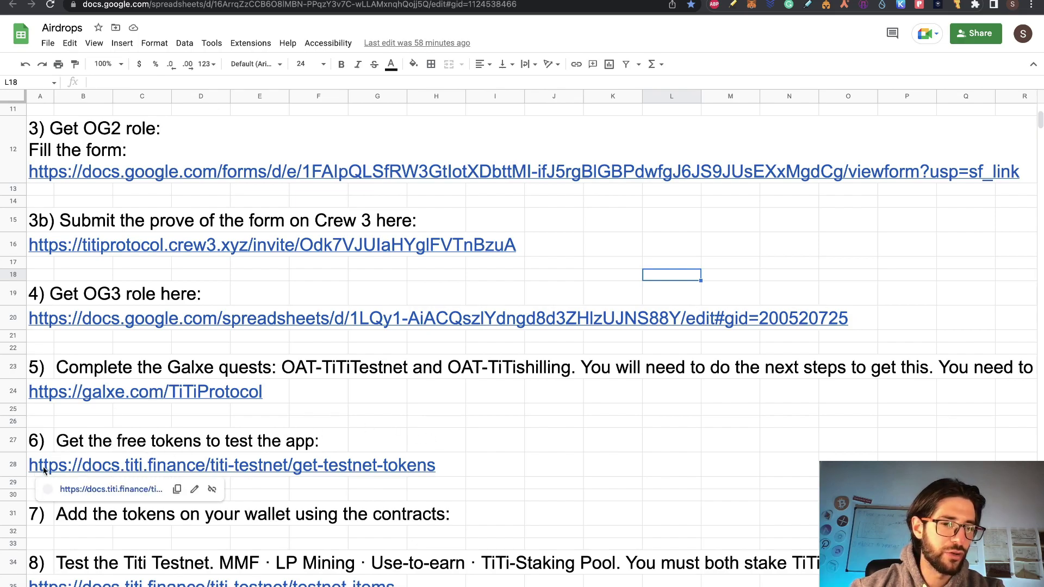
pyautogui.click(148, 484)
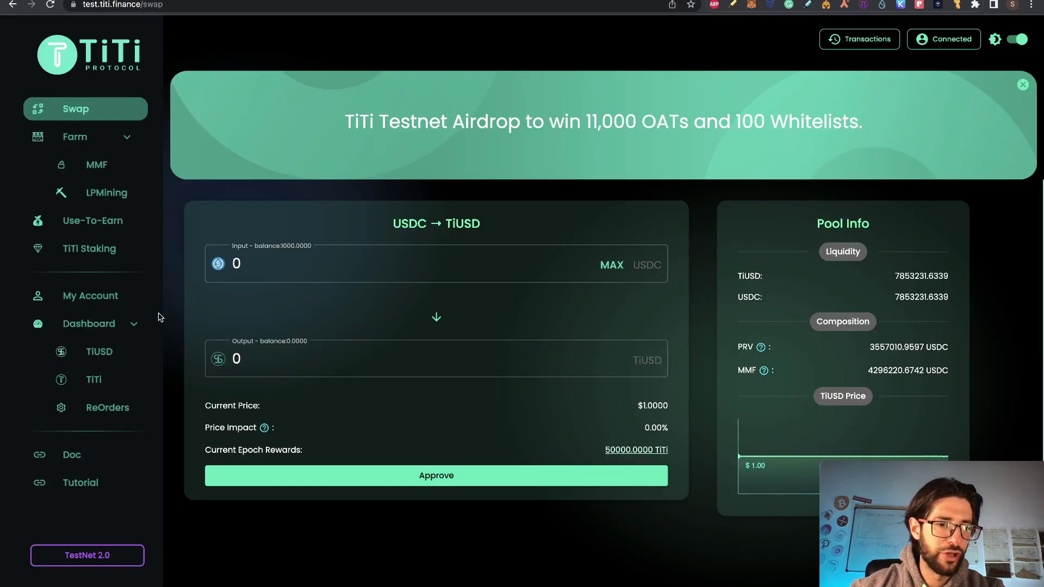
# Open the TestNet 2.0 page in the TiTi app and review the airdrop's testnet dates, prizes, rules and staking ranking.
pyautogui.click(85, 564)
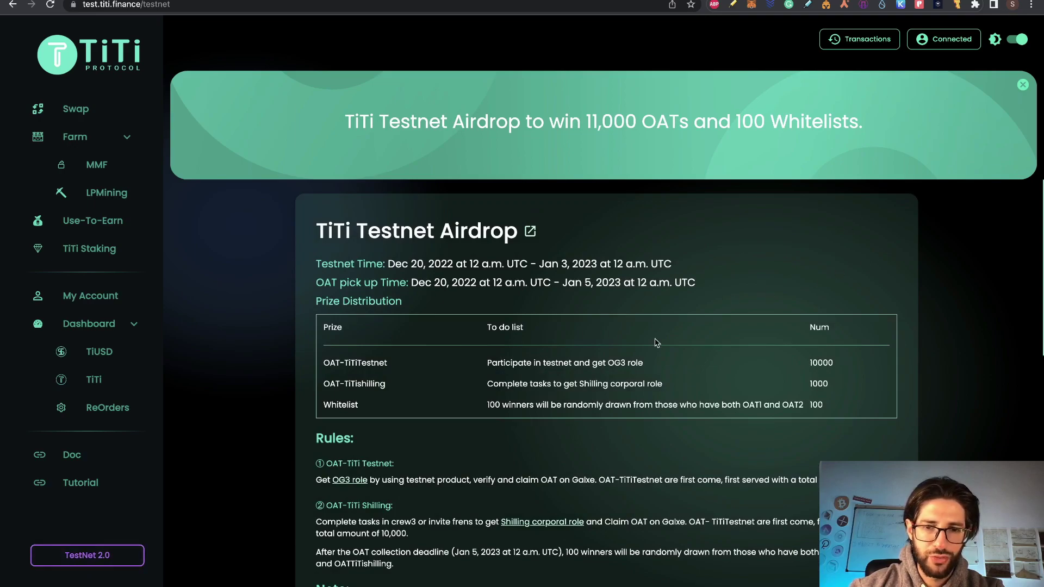
pyautogui.scroll(-2, 691, 274)
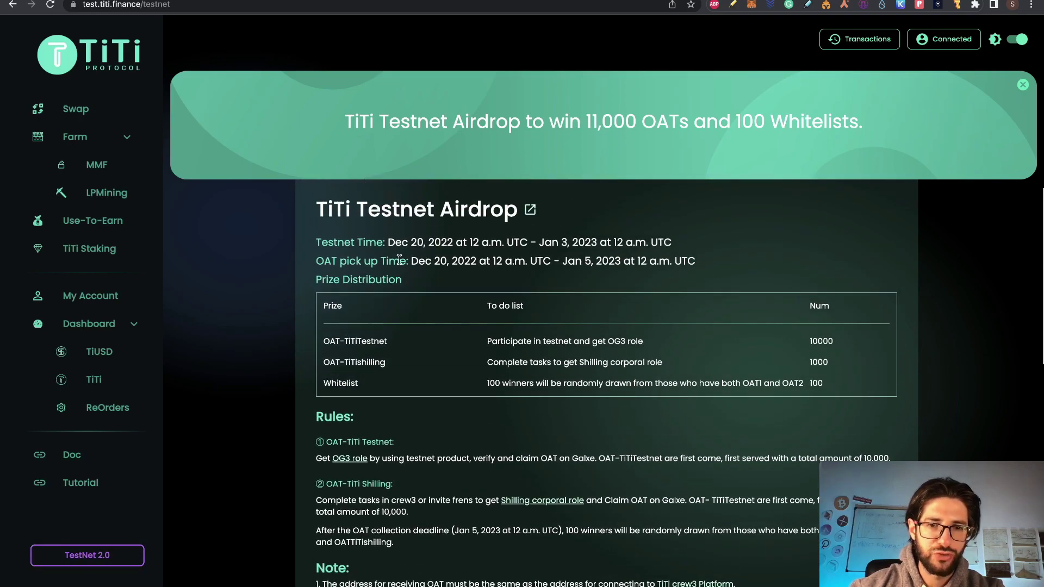
pyautogui.moveTo(393, 248); pyautogui.dragTo(660, 243)
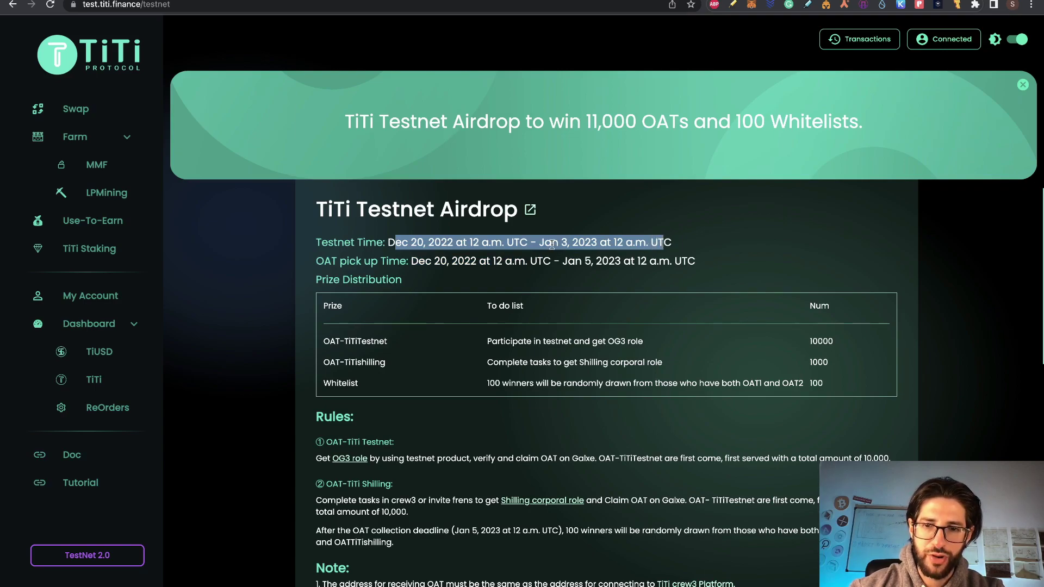
pyautogui.scroll(-2, 555, 244)
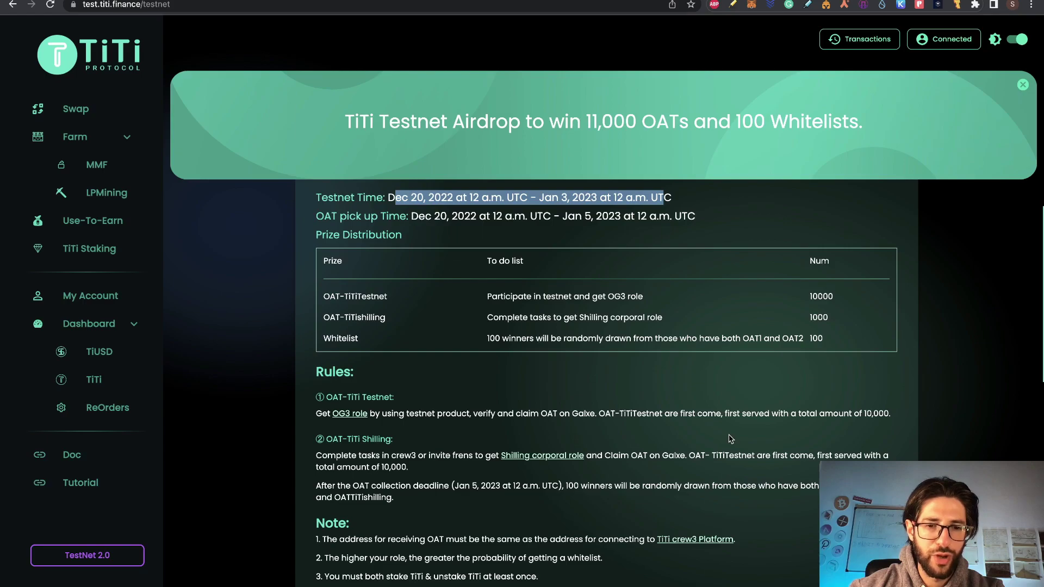
pyautogui.scroll(-2, 730, 438)
pyautogui.scroll(-20, 730, 438)
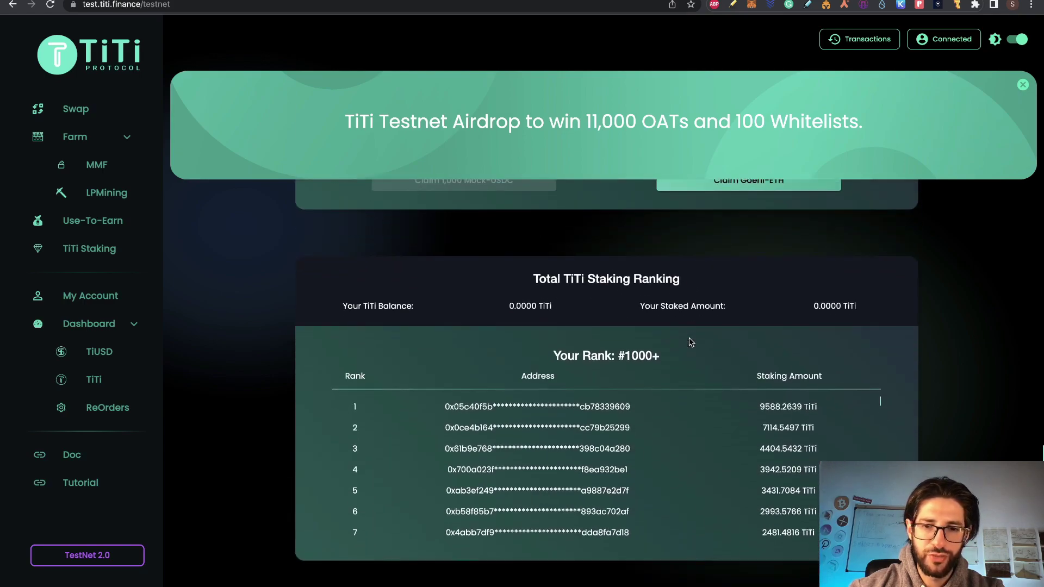
# Examine the Join TiTi Testnet claim section and check the selected network and GoerliETH balance in MetaMask.
pyautogui.scroll(8, 690, 342)
pyautogui.scroll(2, 689, 342)
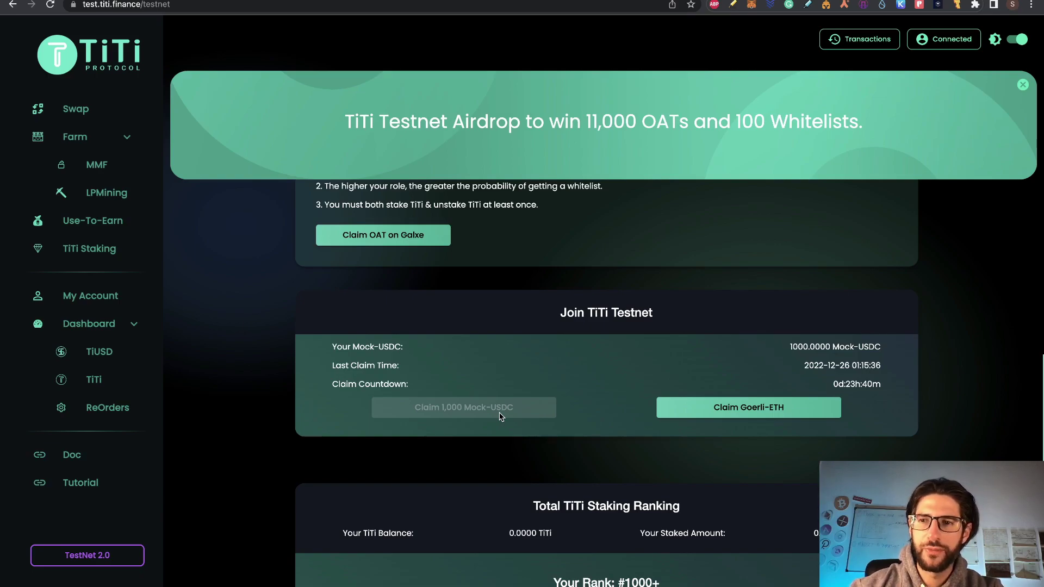
pyautogui.click(948, 47)
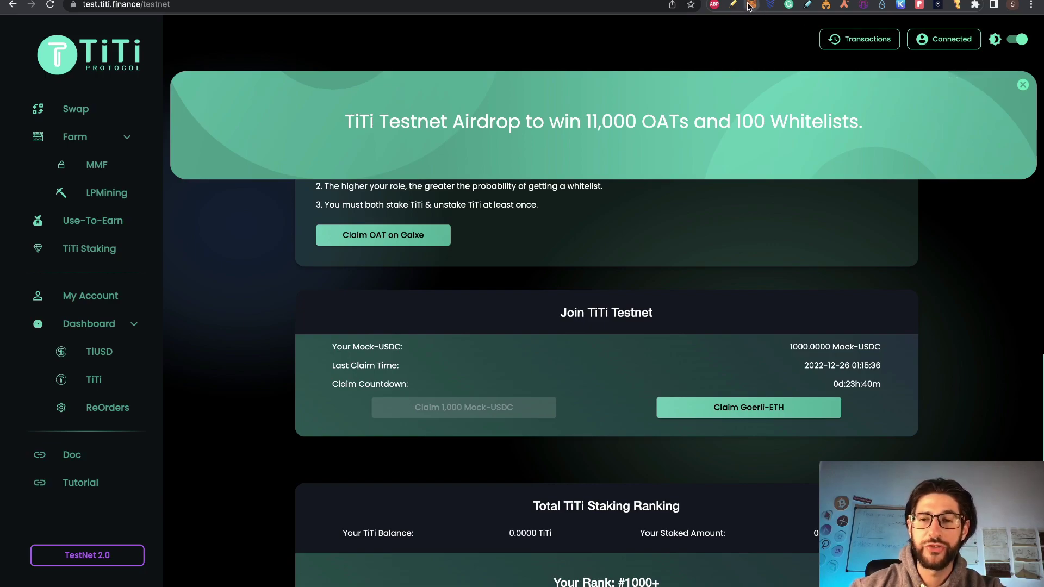
pyautogui.click(751, 5)
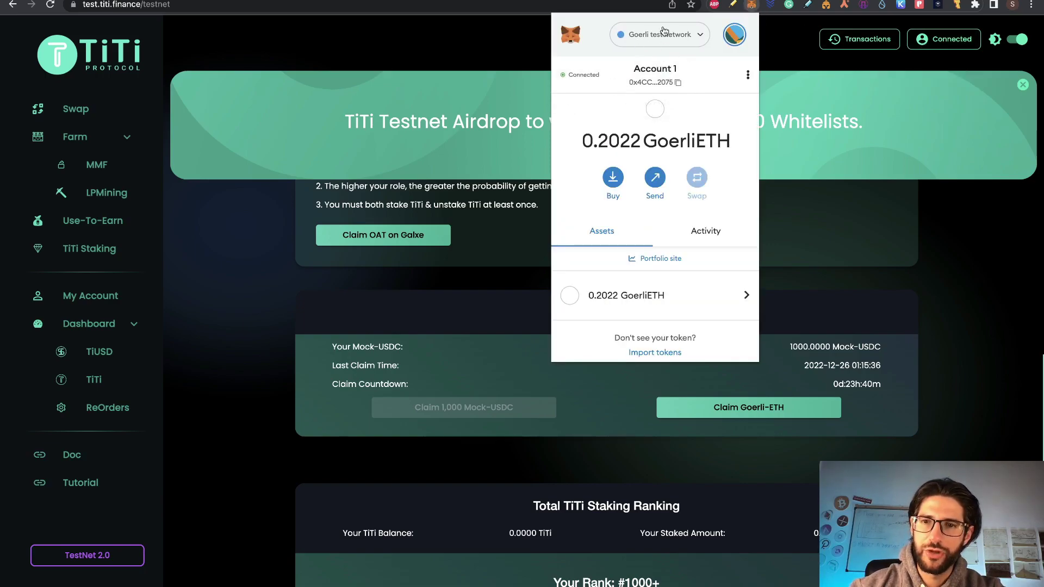
pyautogui.click(487, 289)
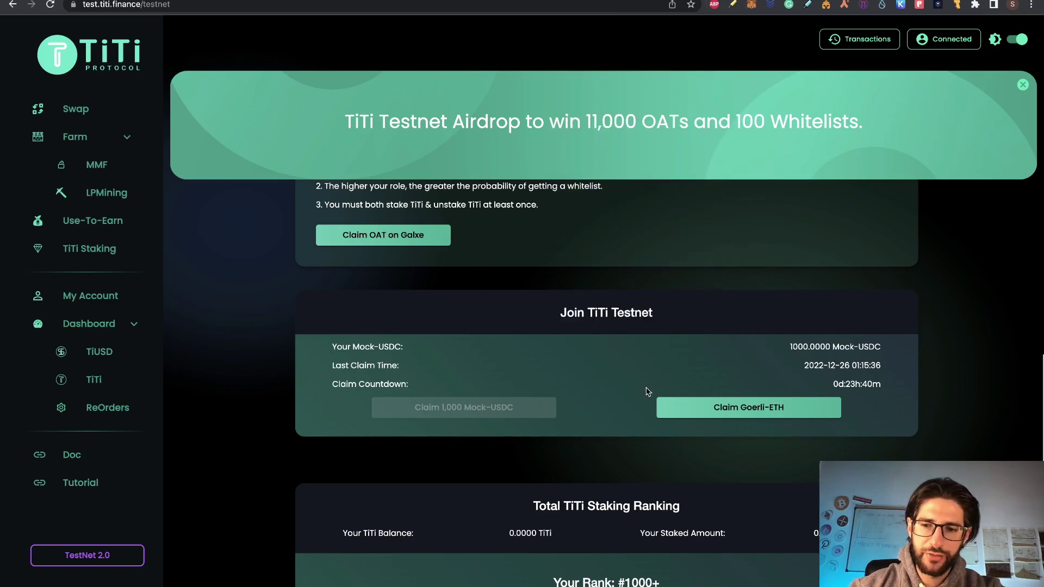
# Open the Goerli faucet from the Join TiTi Testnet section and activate its wallet address field.
pyautogui.click(754, 410)
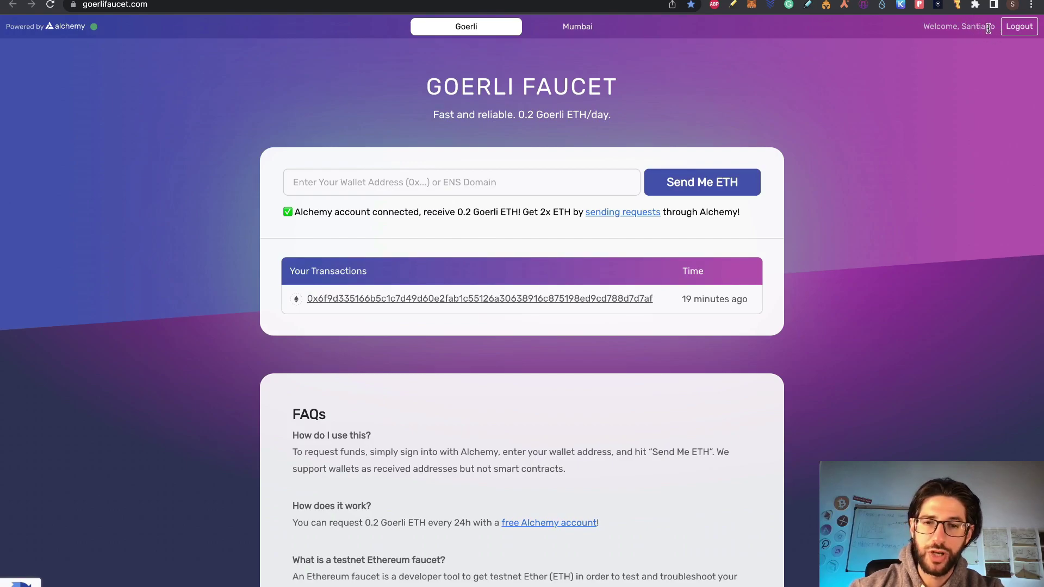
pyautogui.click(533, 189)
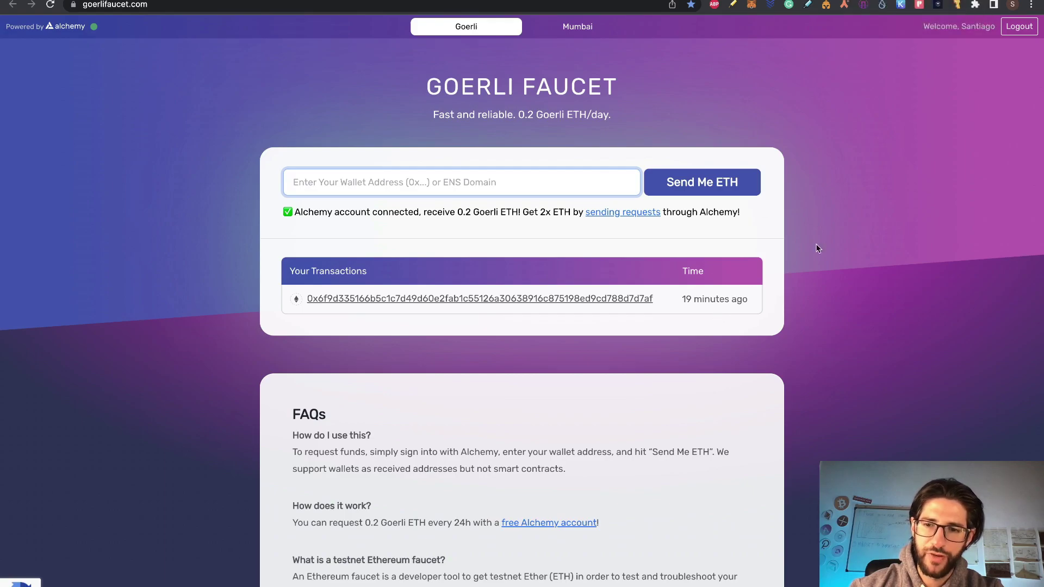
# Return to the TiTi testnet page and check the GoerliETH balance in MetaMask alongside the Mock-USDC claim option.
pyautogui.click(749, 1)
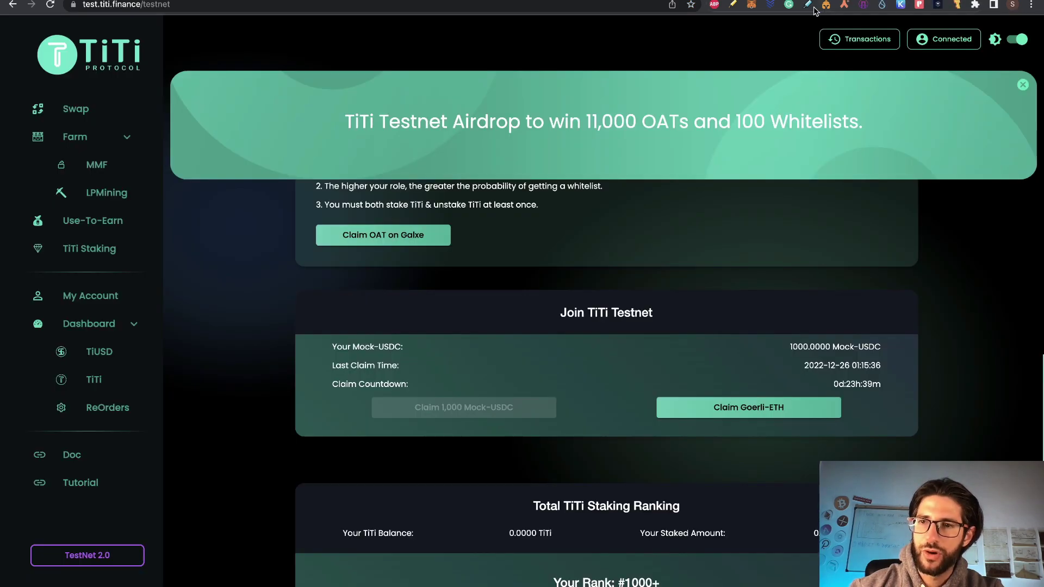
pyautogui.click(750, 5)
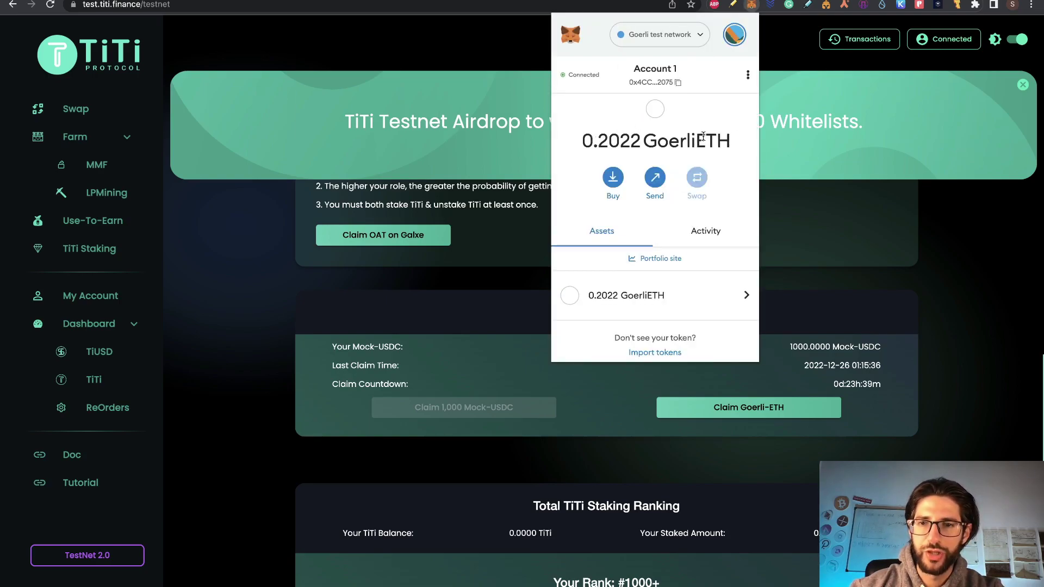
pyautogui.scroll(-1, 691, 291)
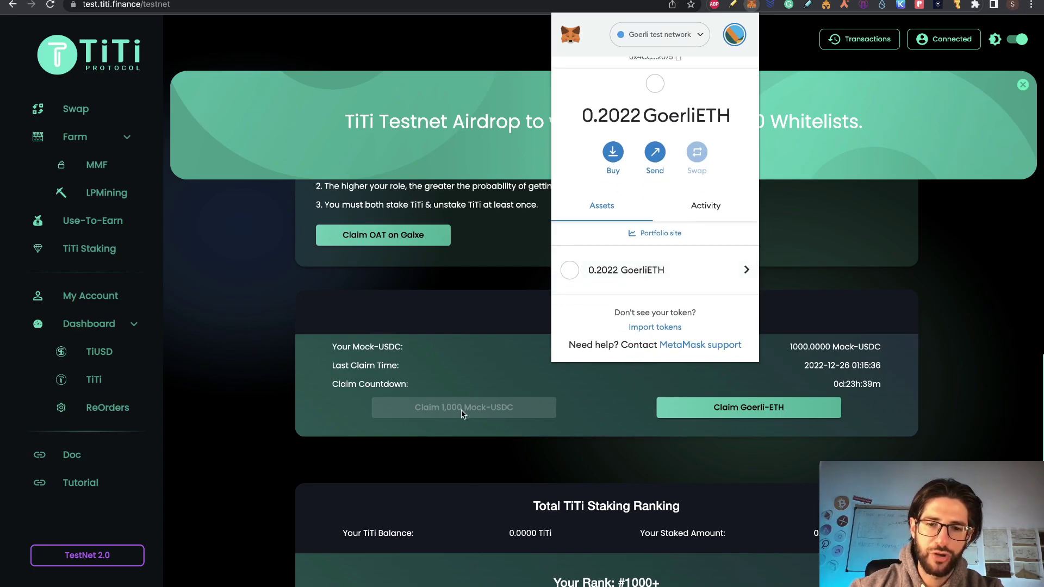
pyautogui.click(502, 372)
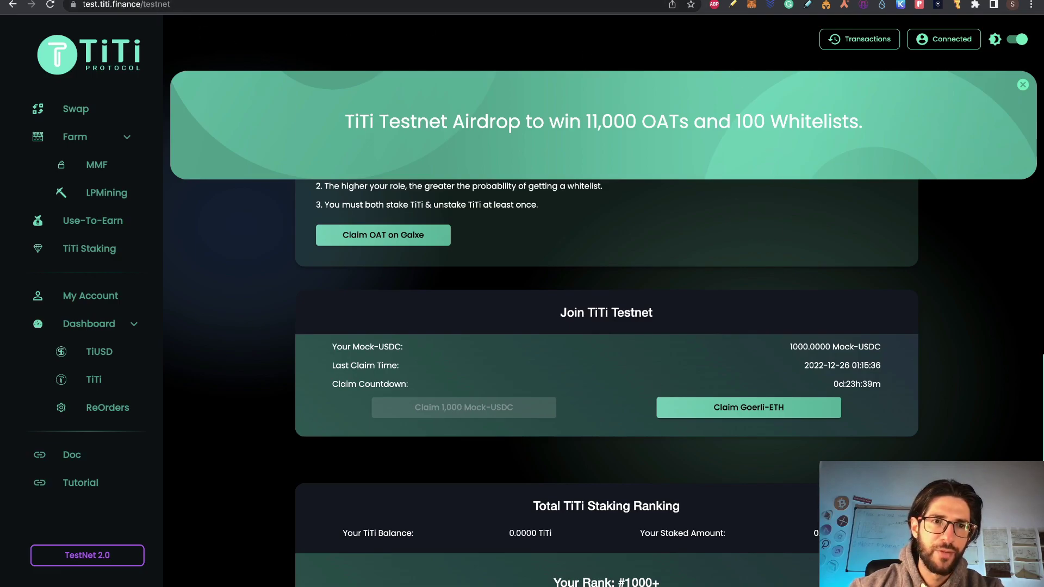
# Review step 7 in the Airdrops spreadsheet, and open the Useful Token Contract Address page in the TiTi docs.
pyautogui.click(197, 1)
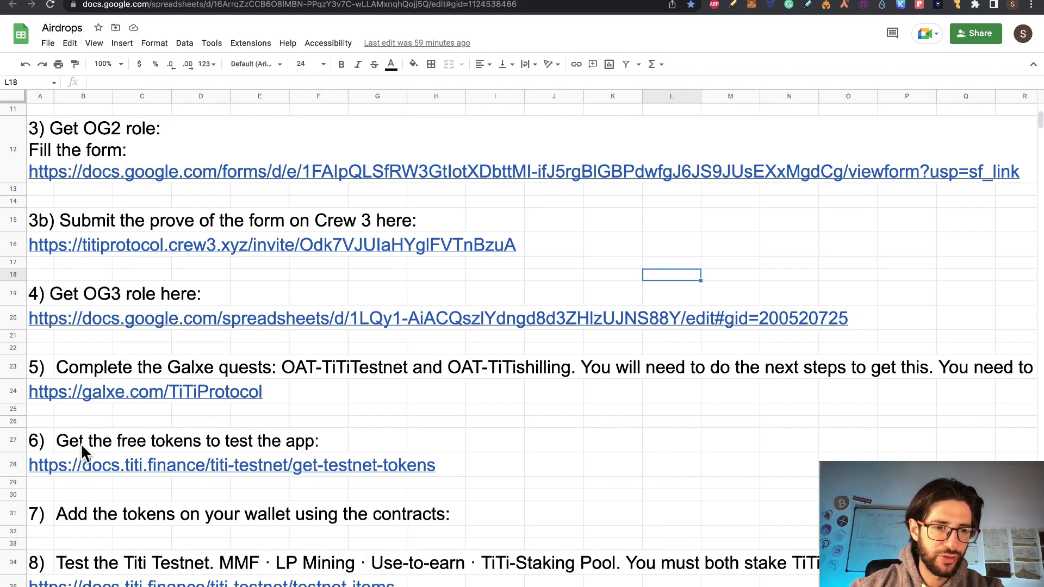
pyautogui.scroll(-2, 480, 445)
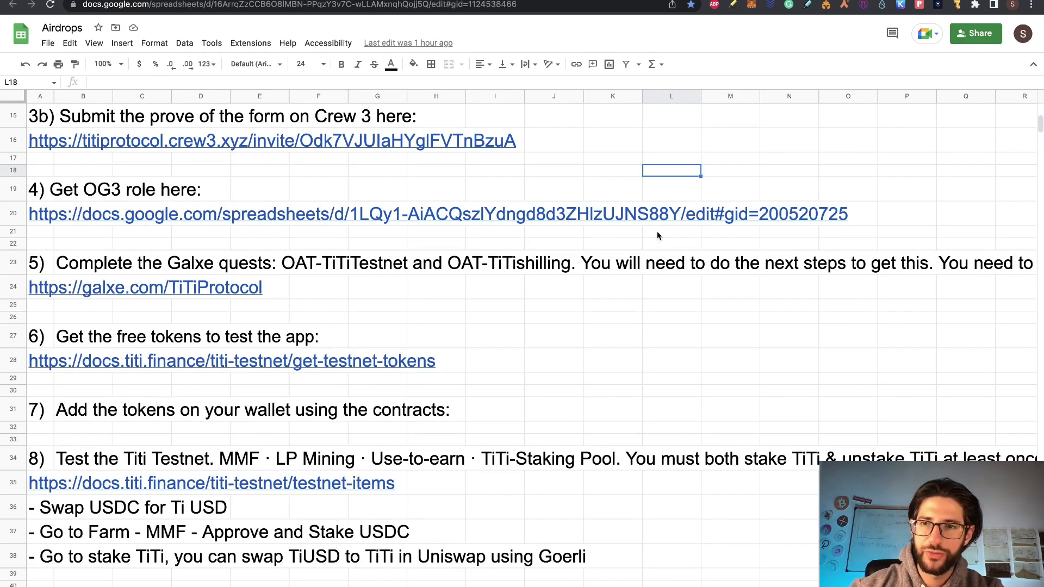
pyautogui.hotkey('ctrl', 'Tab')
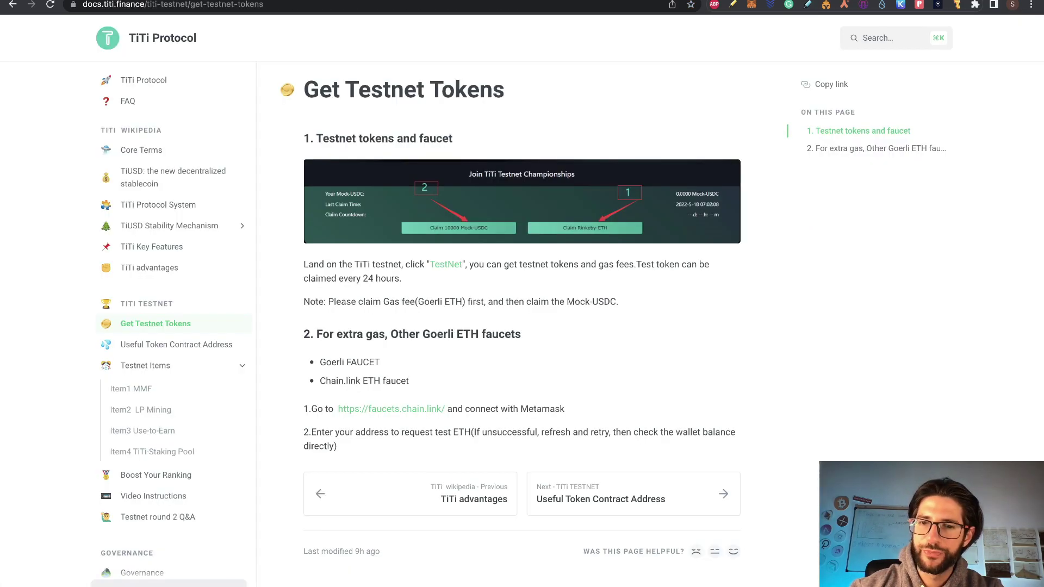
pyautogui.click(650, 506)
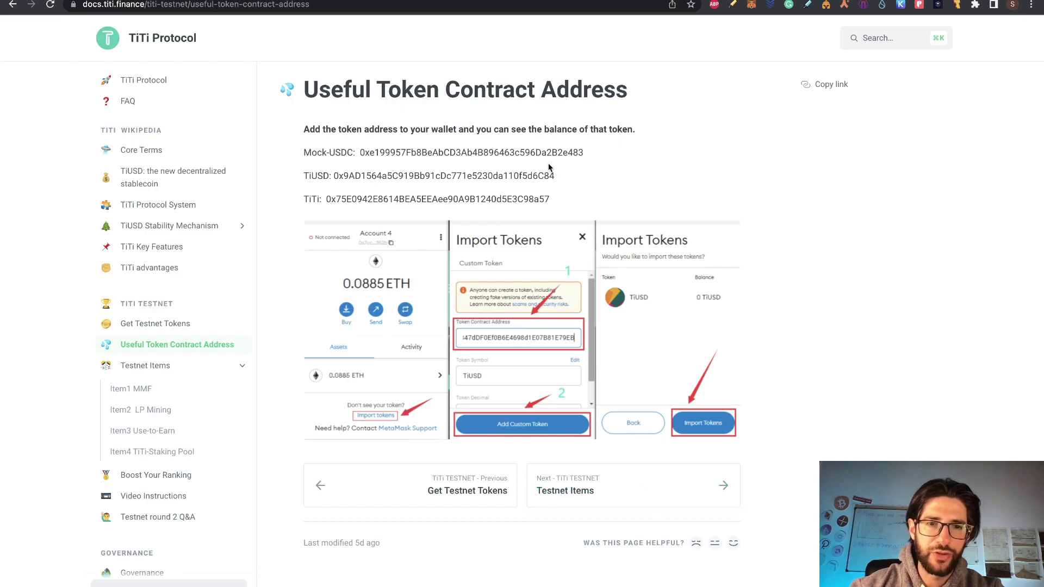
# Import the Mock-USDC token (mUSDC) into MetaMask using its contract address from the docs page, and return to the asset list.
pyautogui.doubleClick(446, 152)
pyautogui.press('super+c')
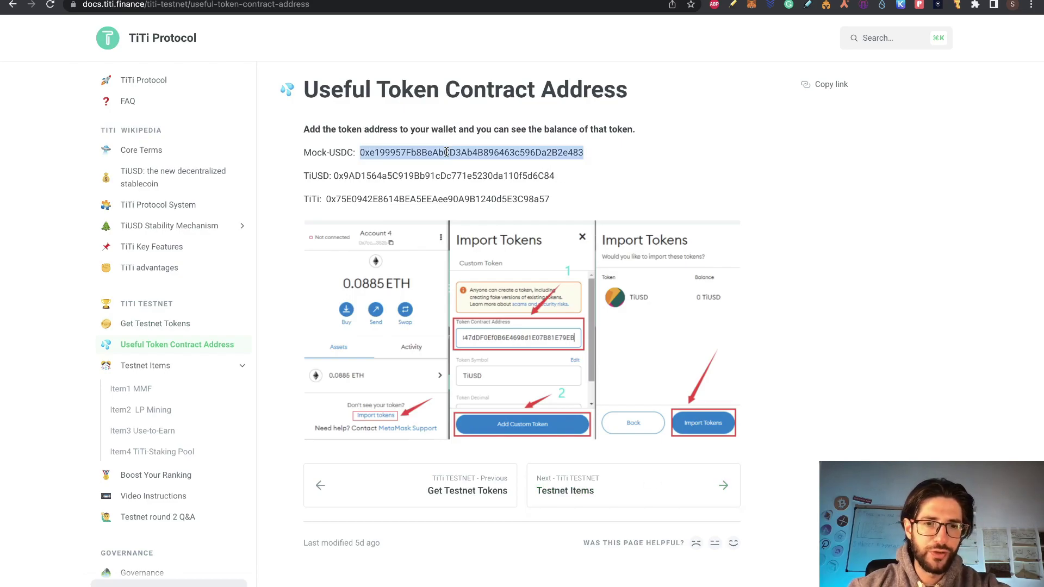
pyautogui.click(750, 6)
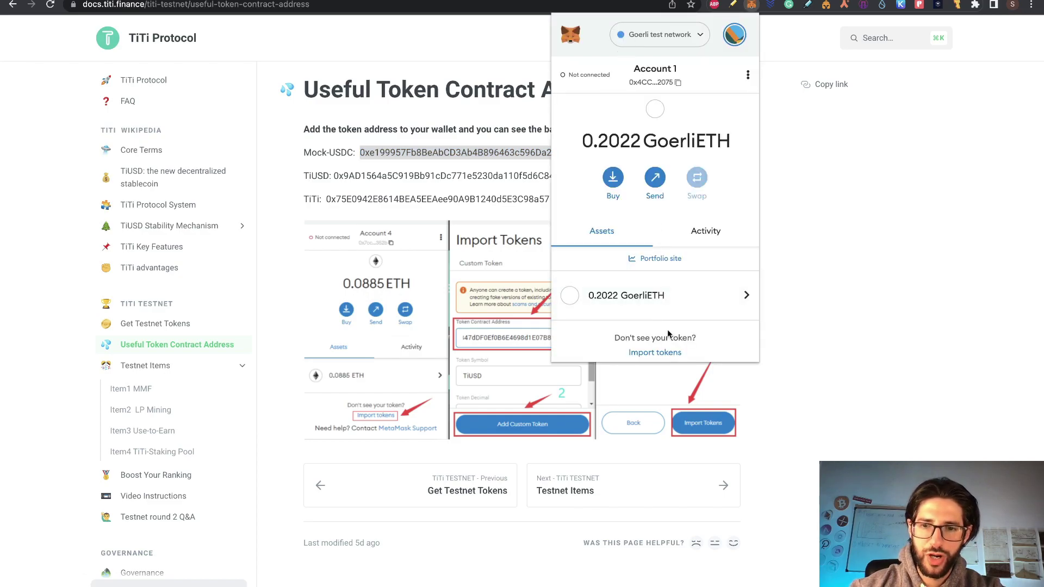
pyautogui.click(666, 353)
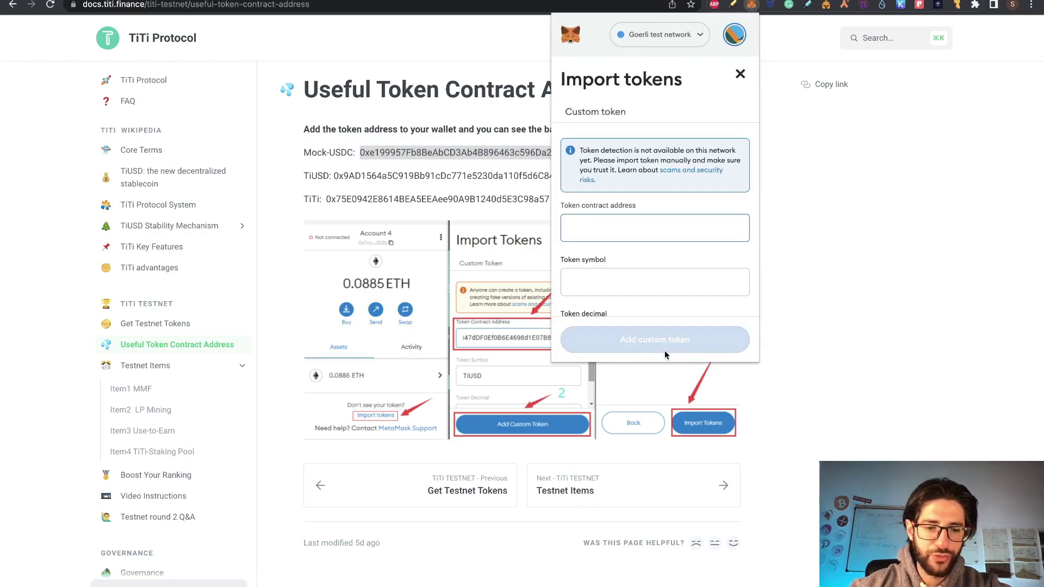
pyautogui.press('super+v')
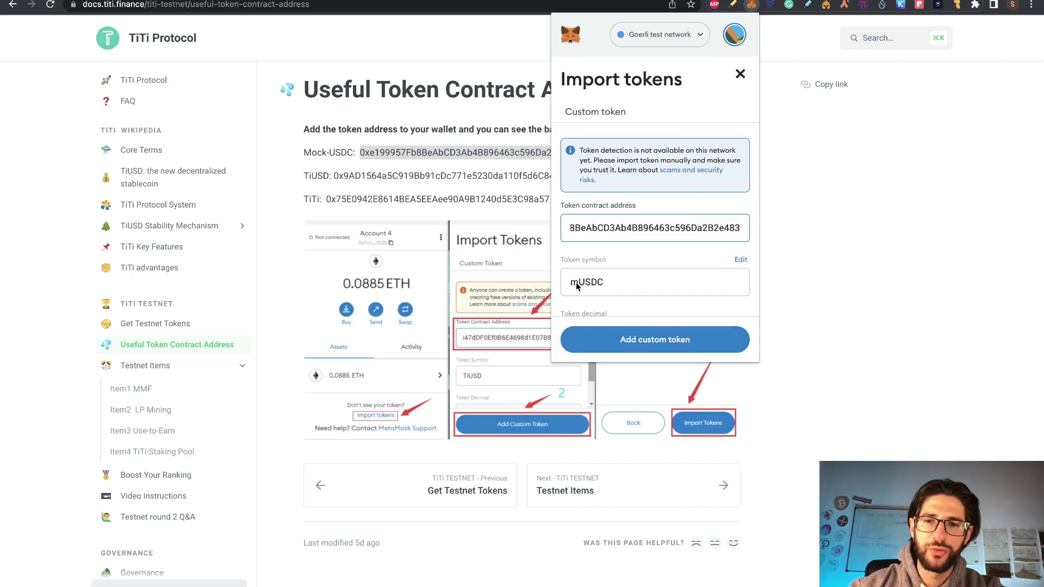
pyautogui.click(674, 345)
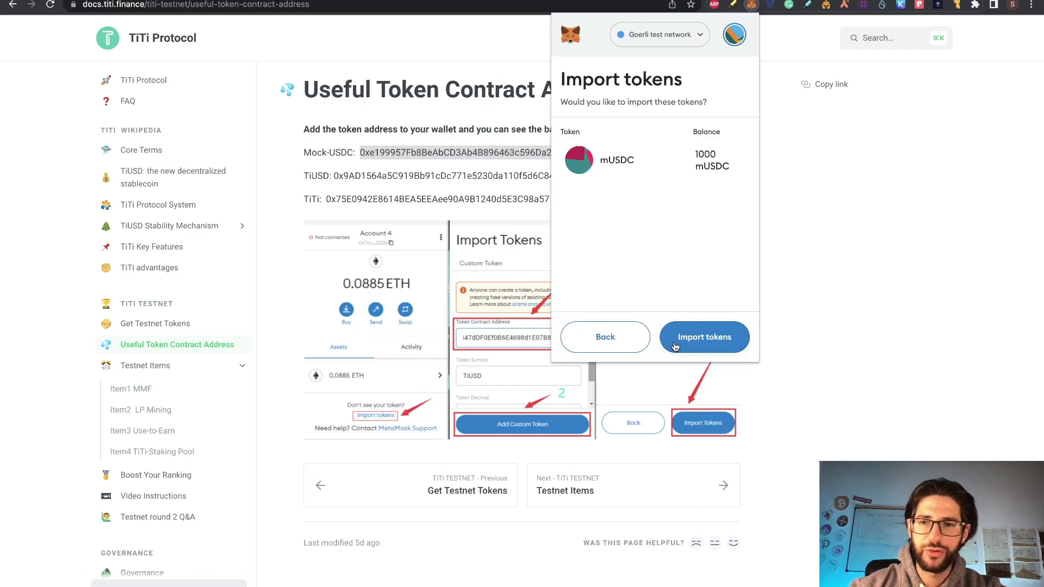
pyautogui.click(702, 333)
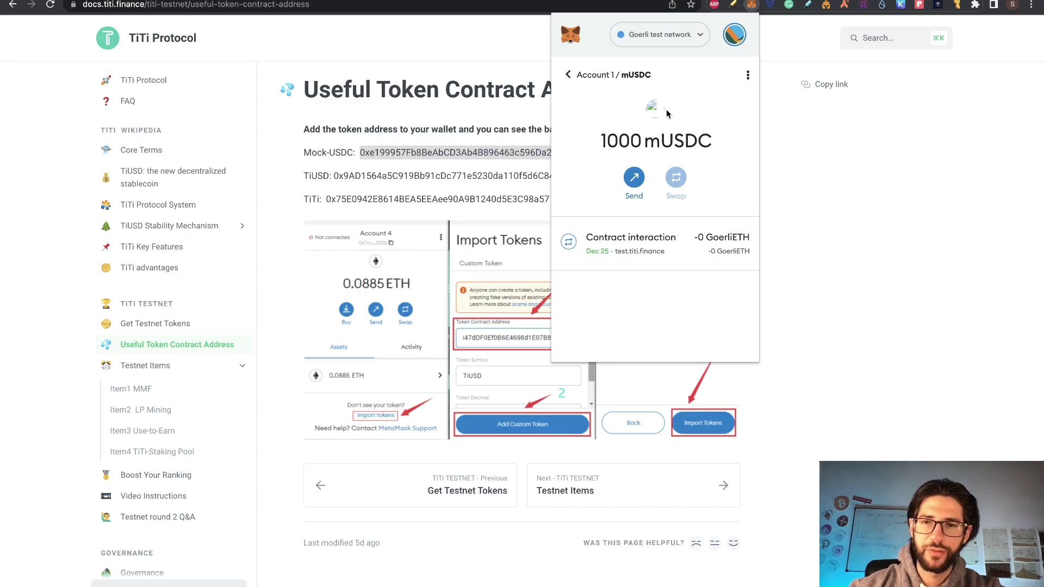
pyautogui.click(569, 76)
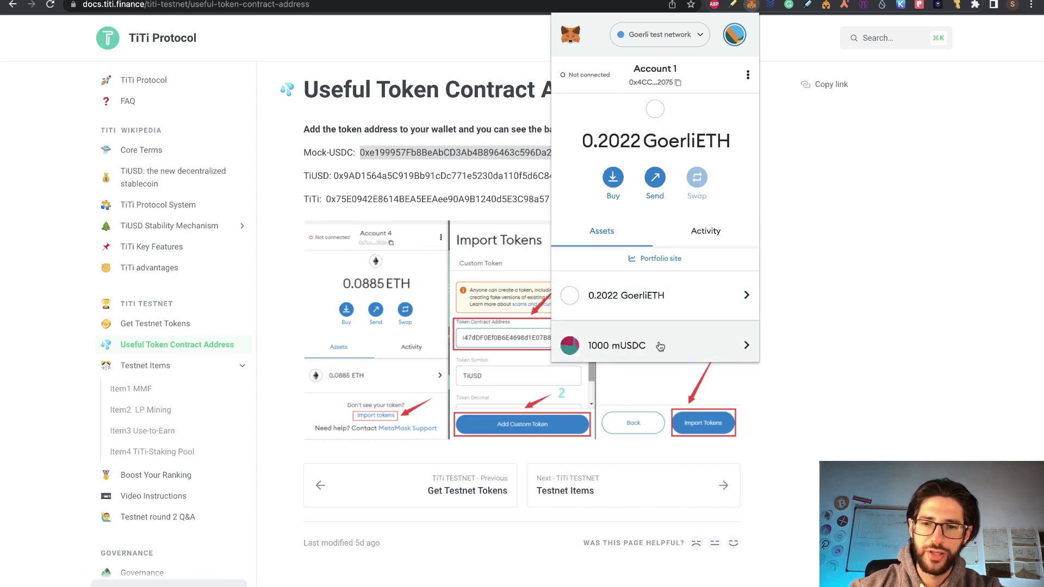
# Import the TiUSD token into MetaMask on the Goerli test network using its contract address from the docs page.
pyautogui.doubleClick(475, 175)
pyautogui.press('super+c')
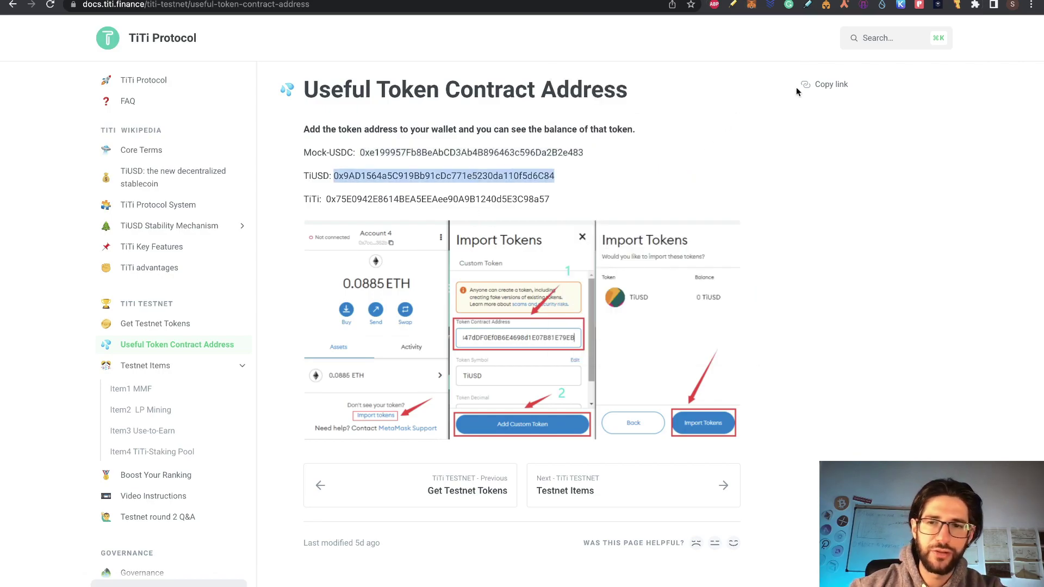
pyautogui.click(752, 6)
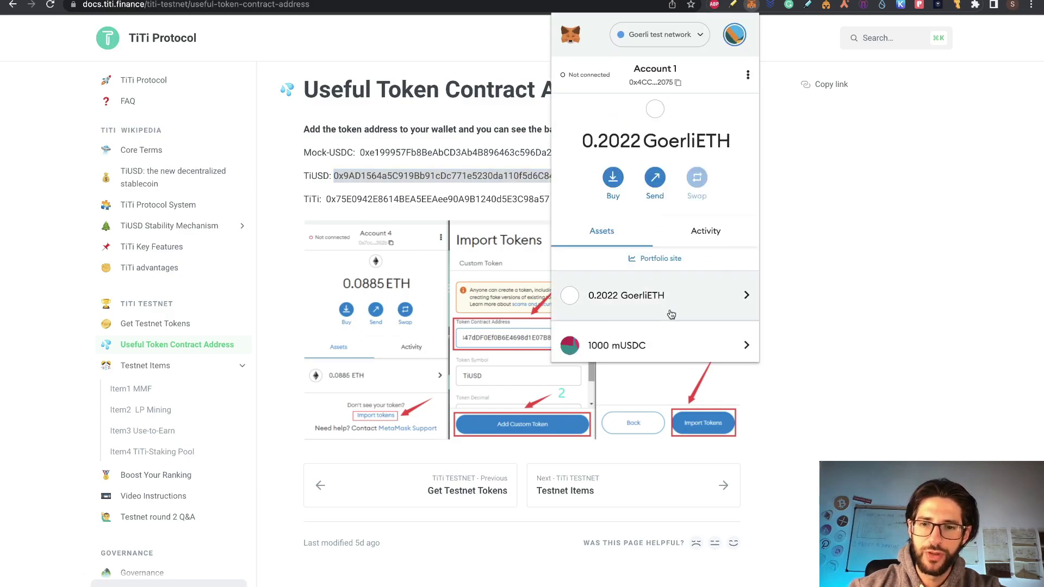
pyautogui.scroll(-3, 672, 310)
pyautogui.click(654, 327)
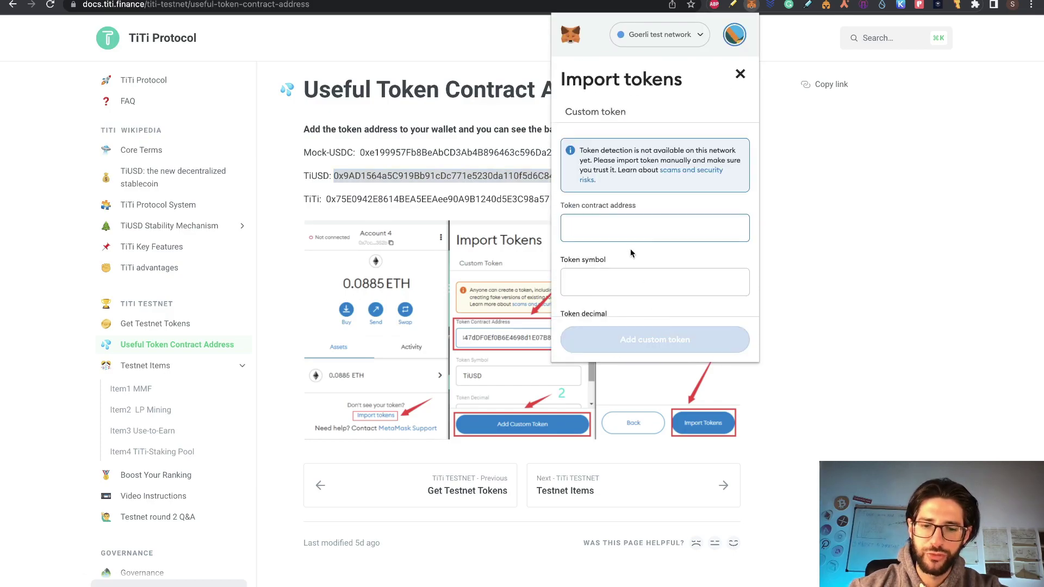
pyautogui.press('super+v')
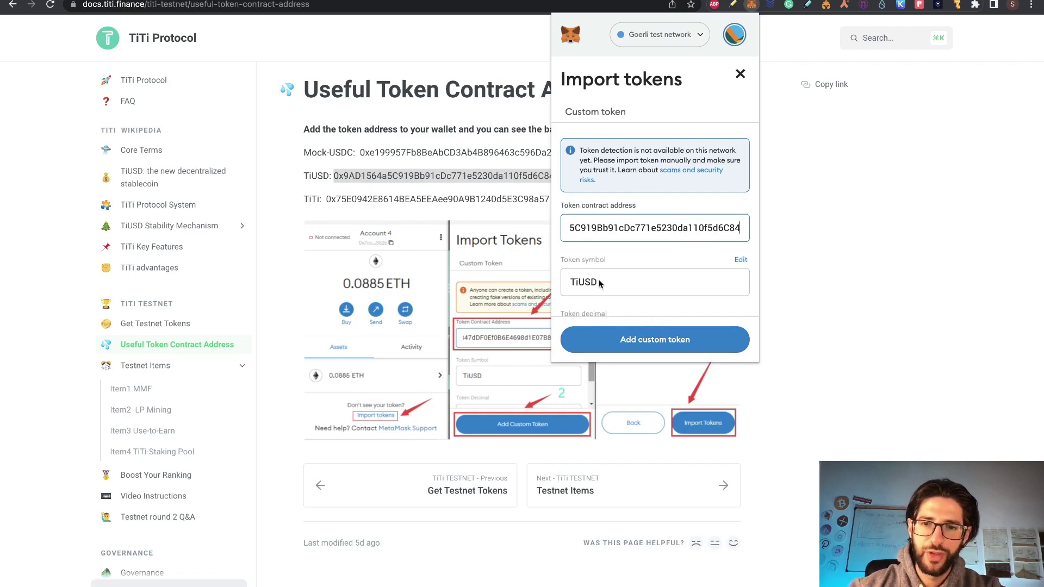
pyautogui.click(660, 335)
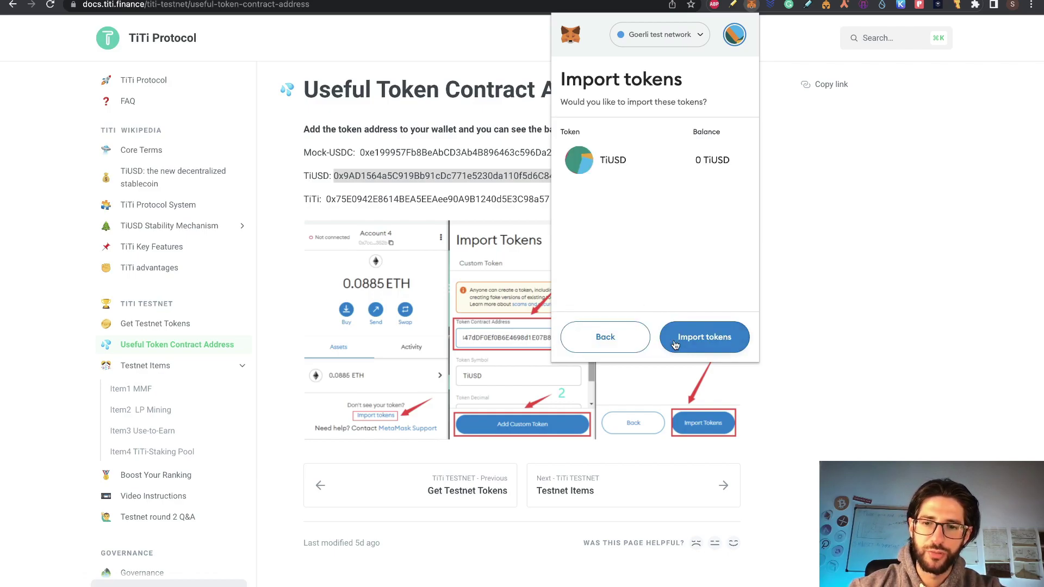
pyautogui.click(705, 343)
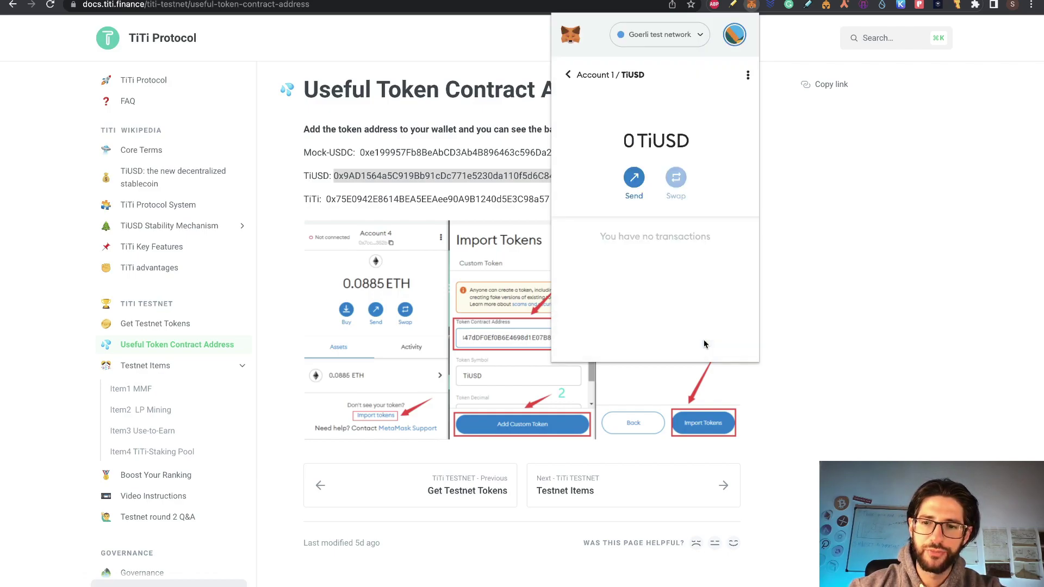
# Import the TiTi token into MetaMask using its contract address from the docs page, and check the imported tokens in the asset list.
pyautogui.doubleClick(439, 200)
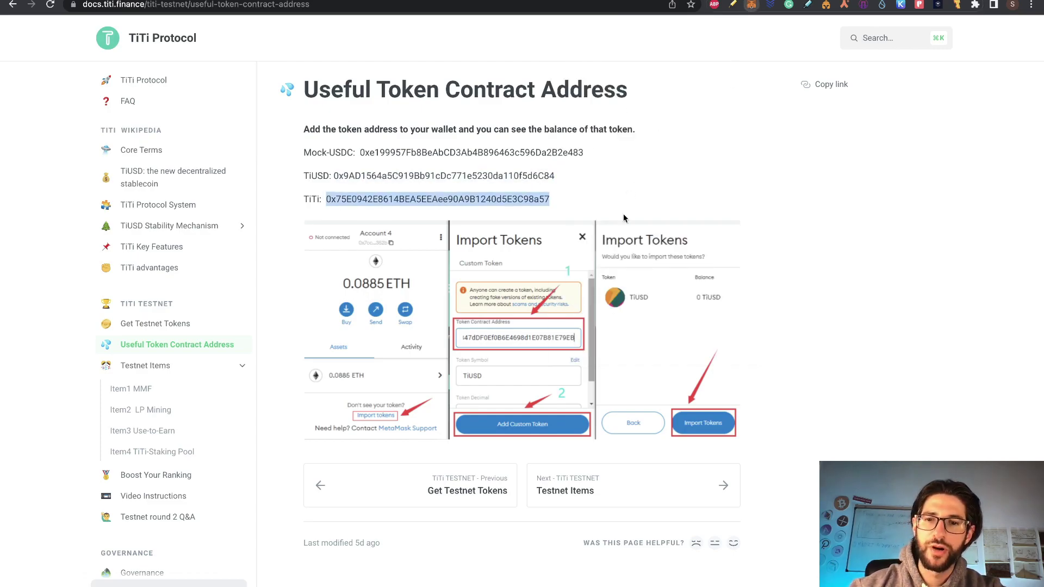
pyautogui.scroll(-3, 661, 282)
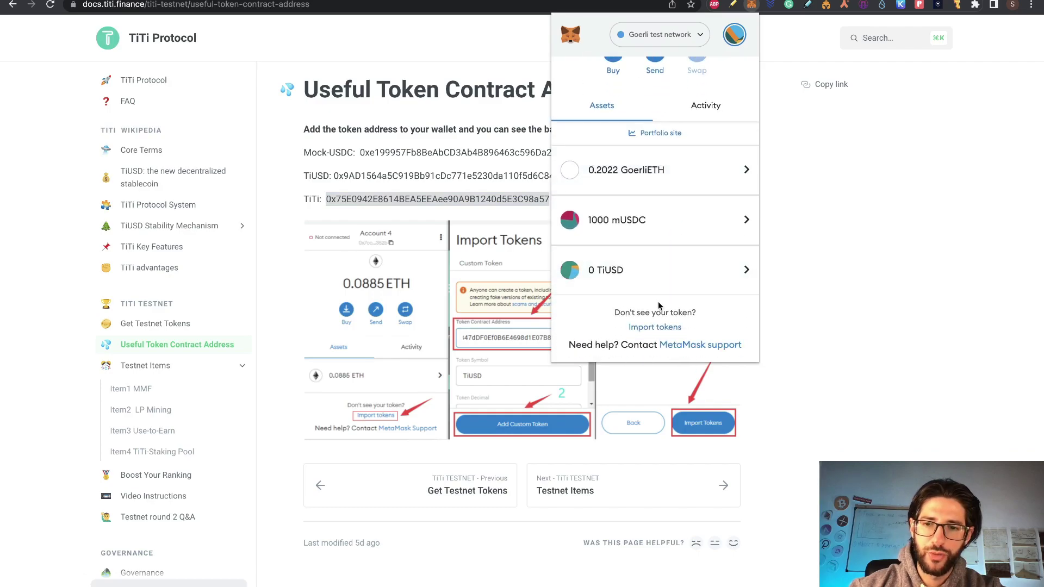
pyautogui.click(655, 328)
pyautogui.press('super+v')
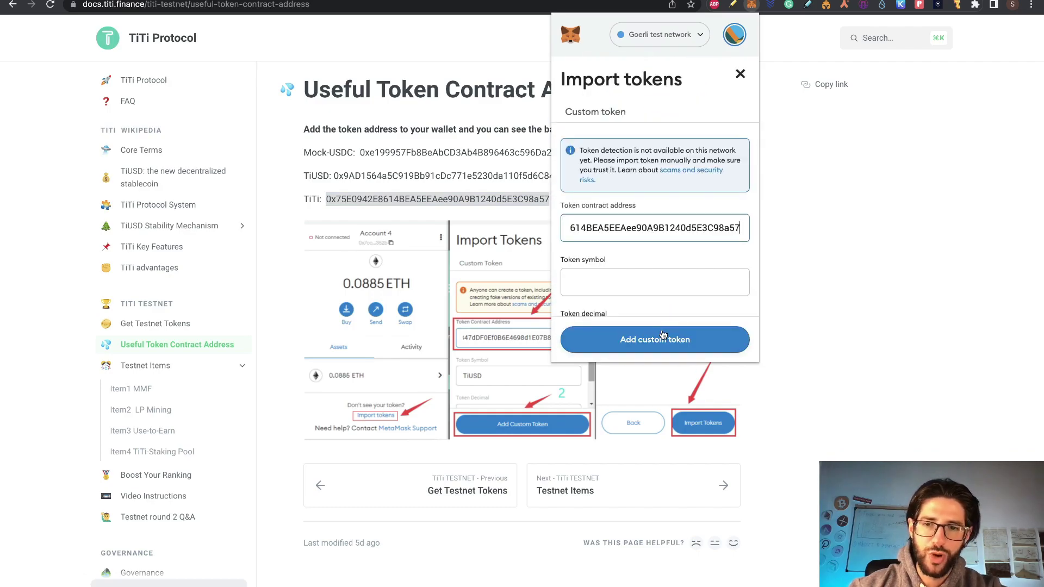
pyautogui.click(666, 340)
pyautogui.click(702, 338)
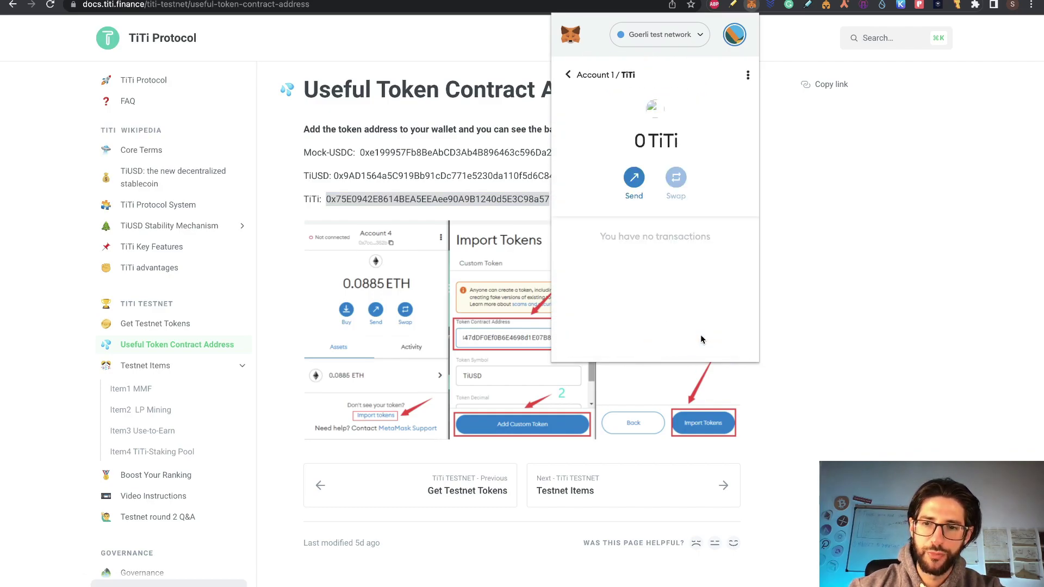
pyautogui.click(567, 74)
pyautogui.scroll(-5, 655, 315)
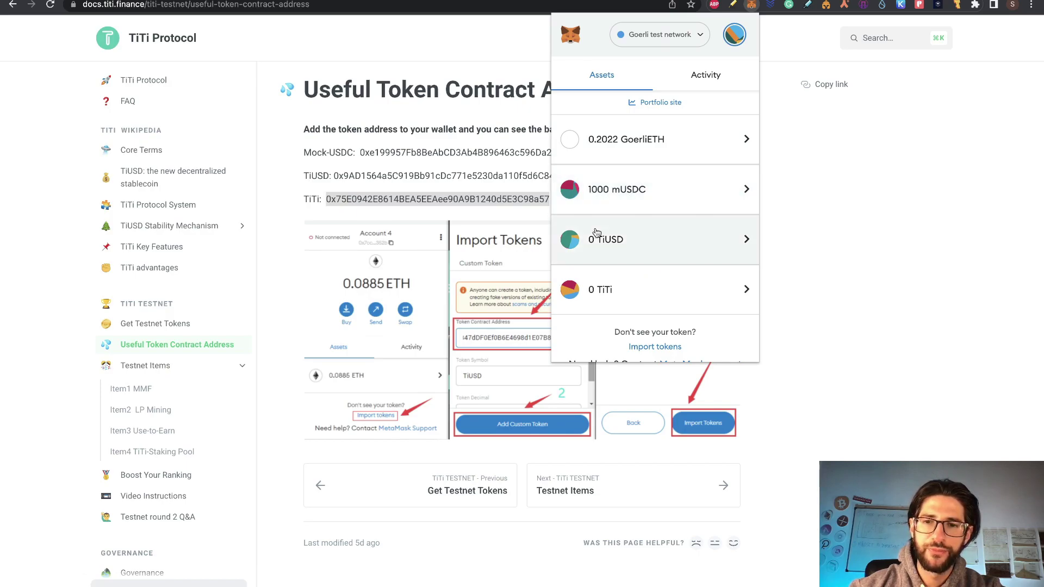
pyautogui.click(815, 208)
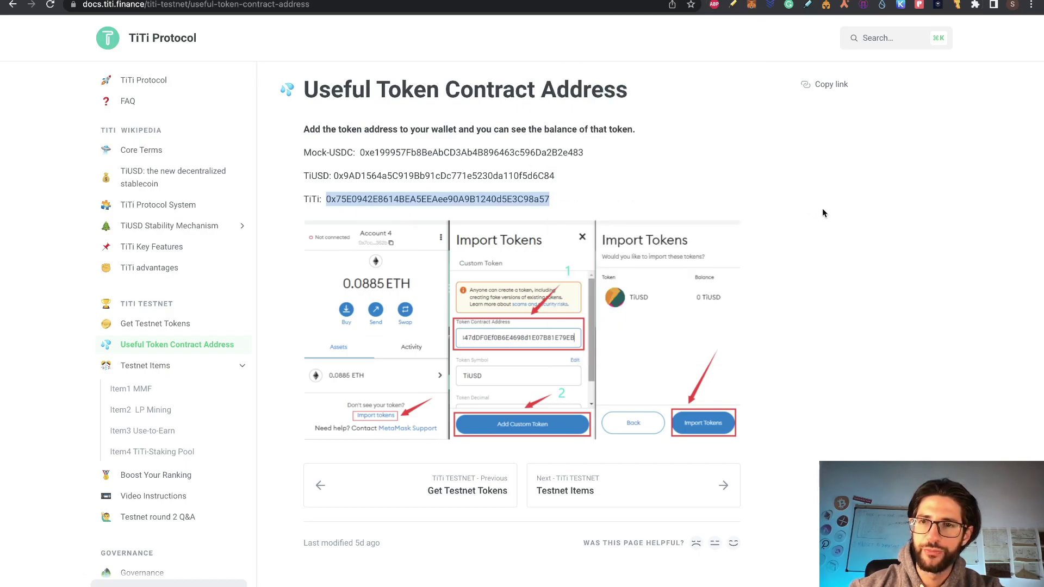
# Return to the Airdrops spreadsheet and read the full step 8 instructions for testing the TiTi testnet.
pyautogui.hotkey('ctrl', 'Tab')
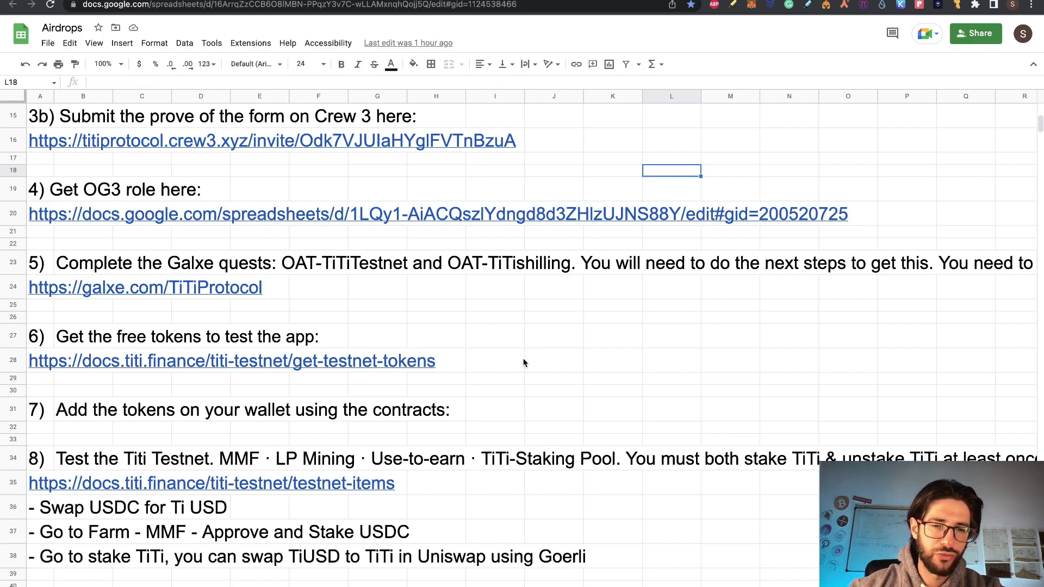
pyautogui.scroll(-3, 524, 363)
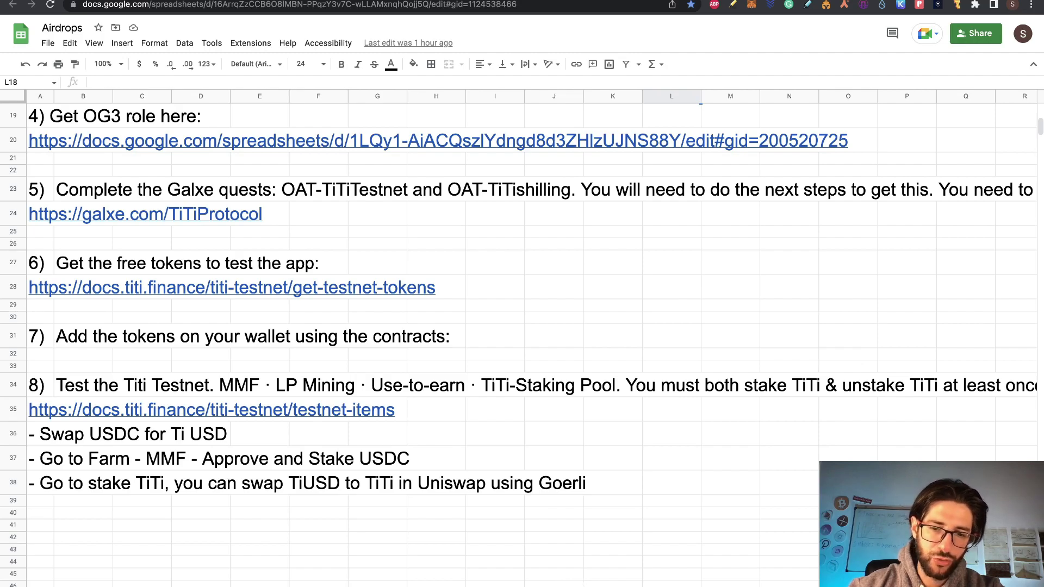
pyautogui.hscroll(3, 522, 326)
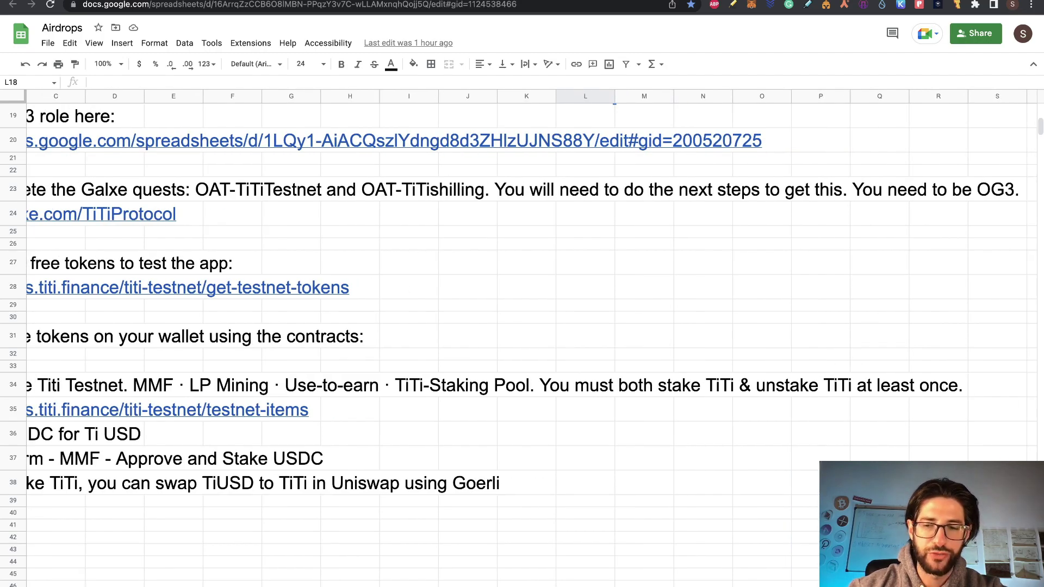
pyautogui.hscroll(-3, 522, 292)
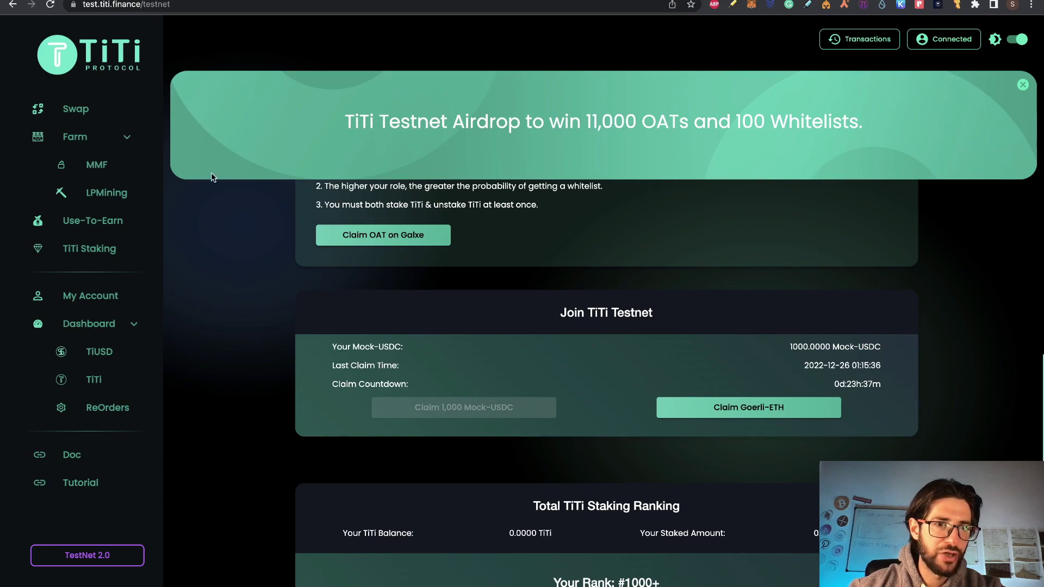
# Set up a USDC to TiUSD swap on the TiTi testnet with an input amount of 500 USDC.
pyautogui.click(101, 110)
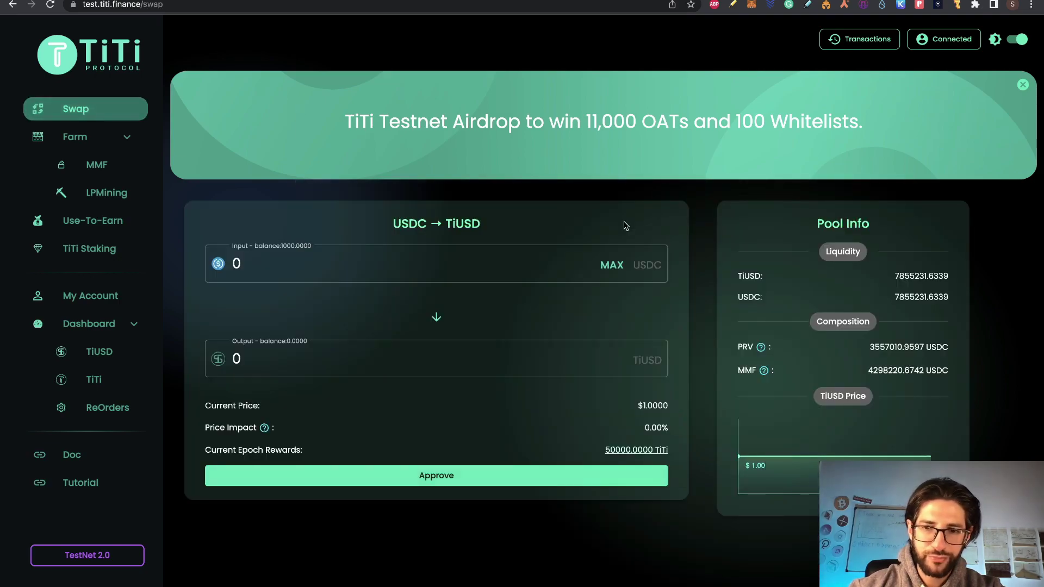
pyautogui.click(612, 265)
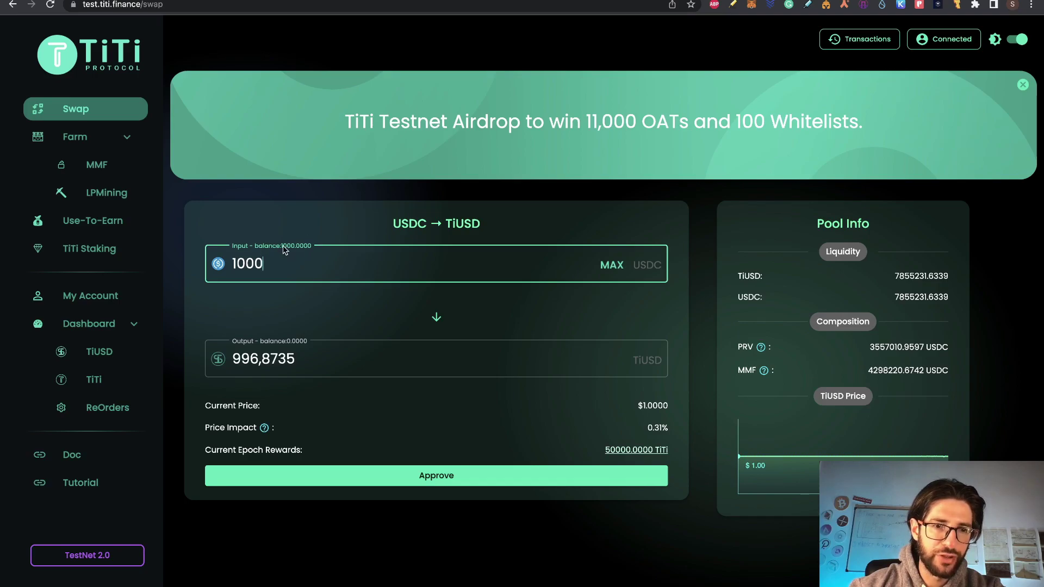
pyautogui.moveTo(267, 264); pyautogui.dragTo(198, 267)
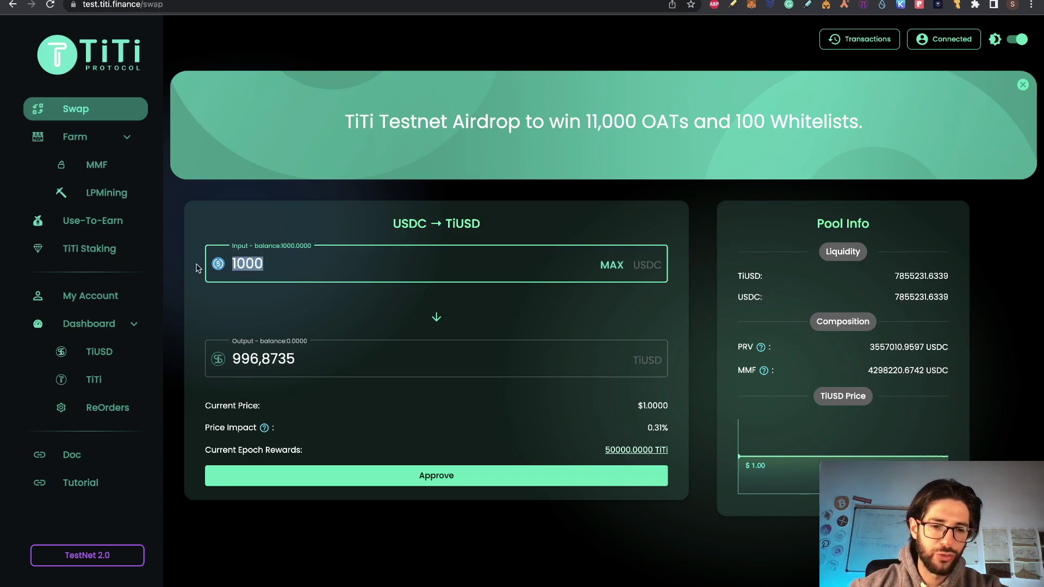
pyautogui.write('5')
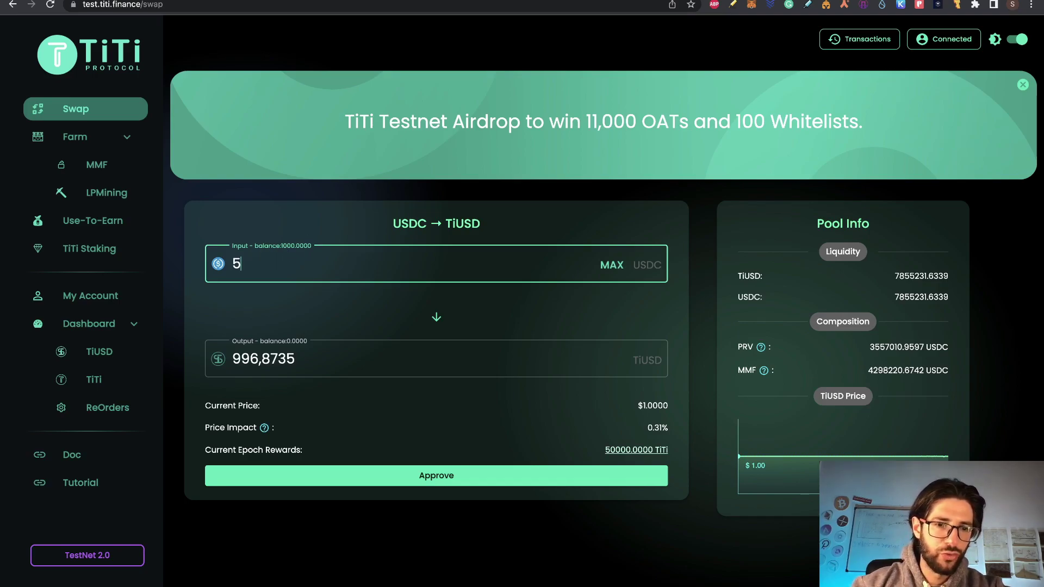
pyautogui.write('00')
pyautogui.click(557, 317)
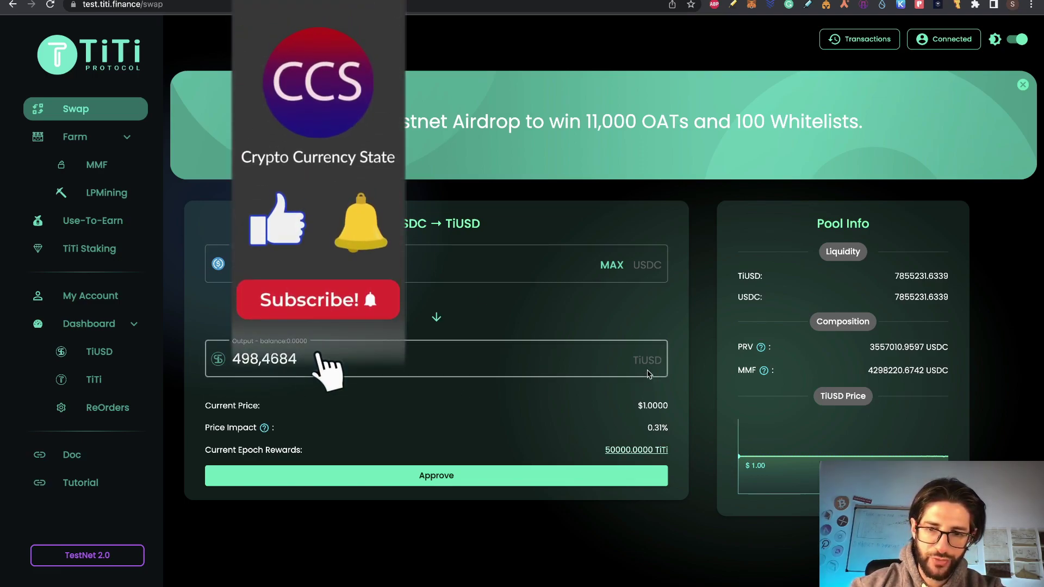
# Approve USDC spending for the swap and check the approval in the recent transactions list.
pyautogui.click(457, 476)
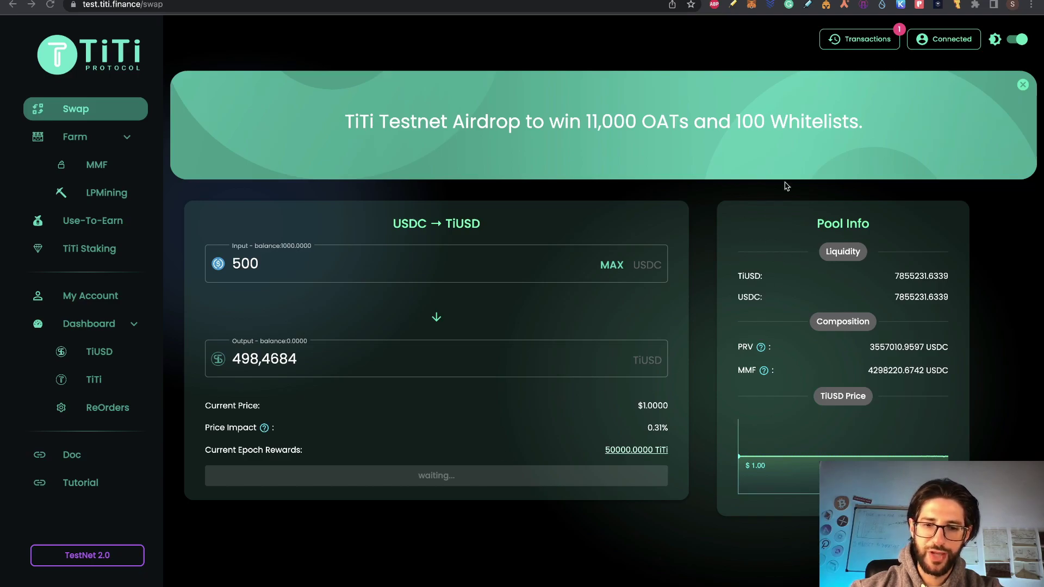
pyautogui.click(859, 44)
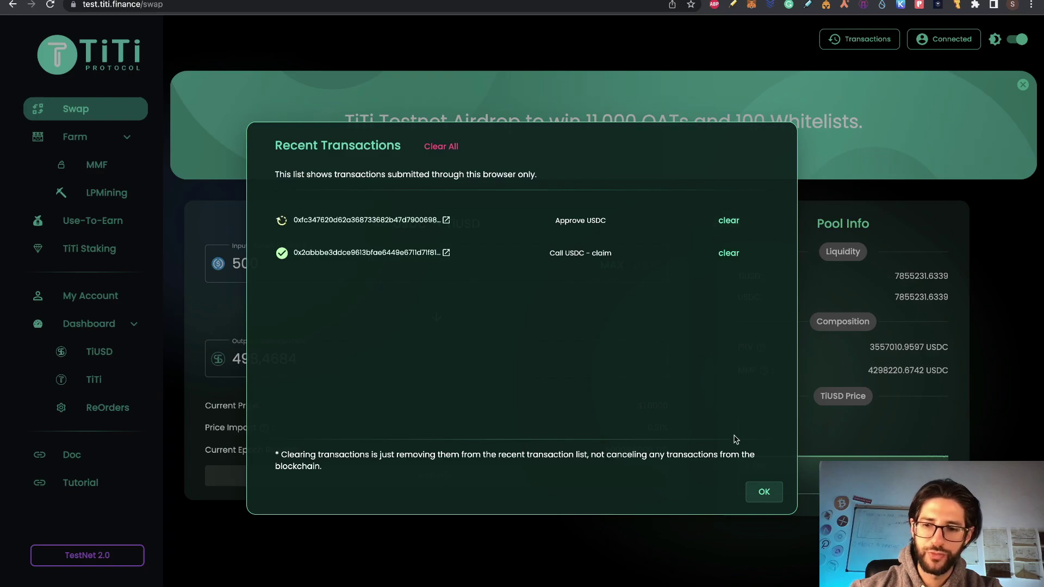
pyautogui.click(763, 492)
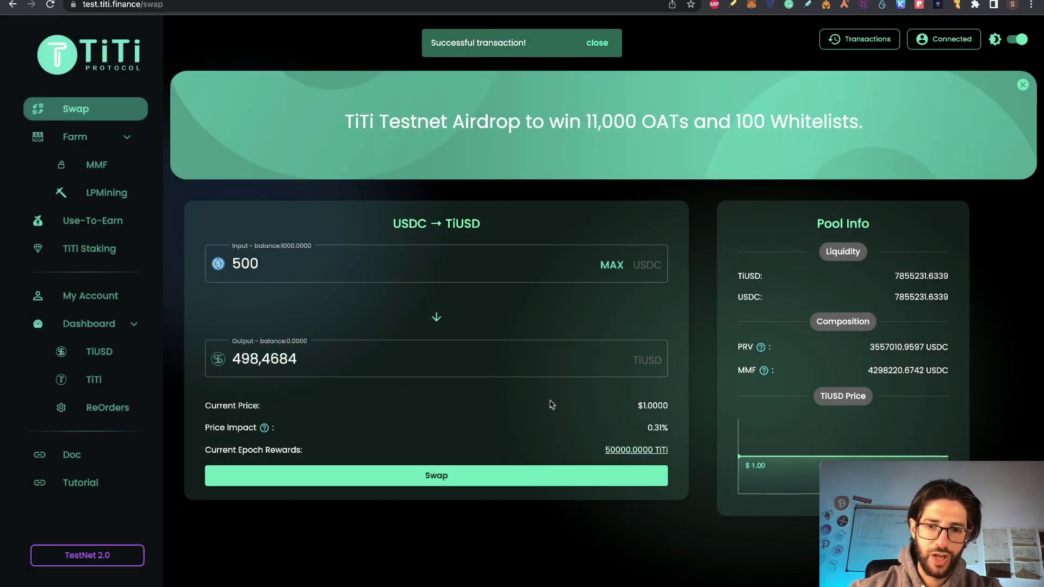
# Swap 500 USDC for TiUSD, confirm the transaction in MetaMask, and check the connected account's TiUSD balance.
pyautogui.click(545, 488)
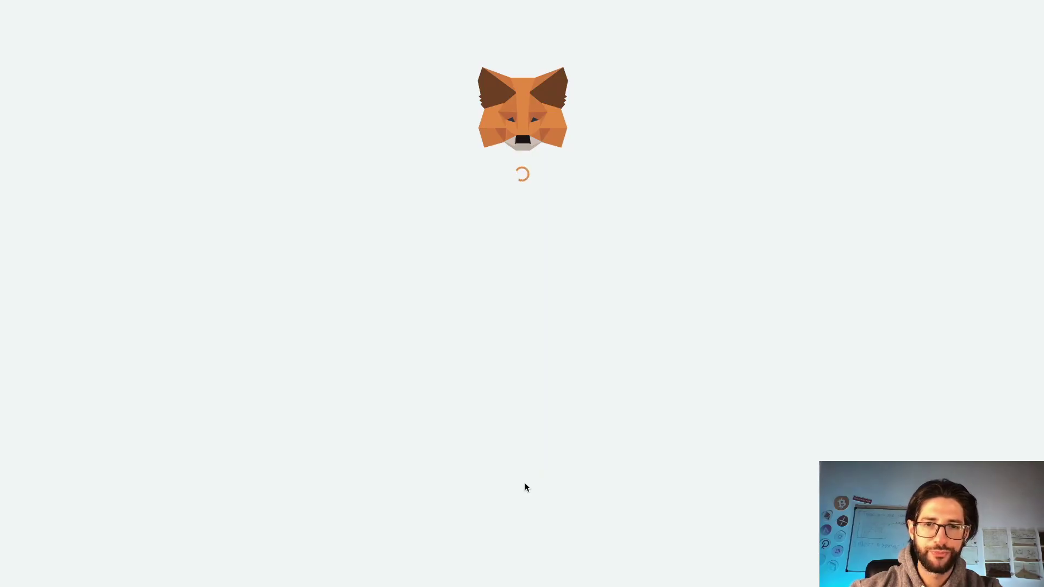
pyautogui.click(596, 481)
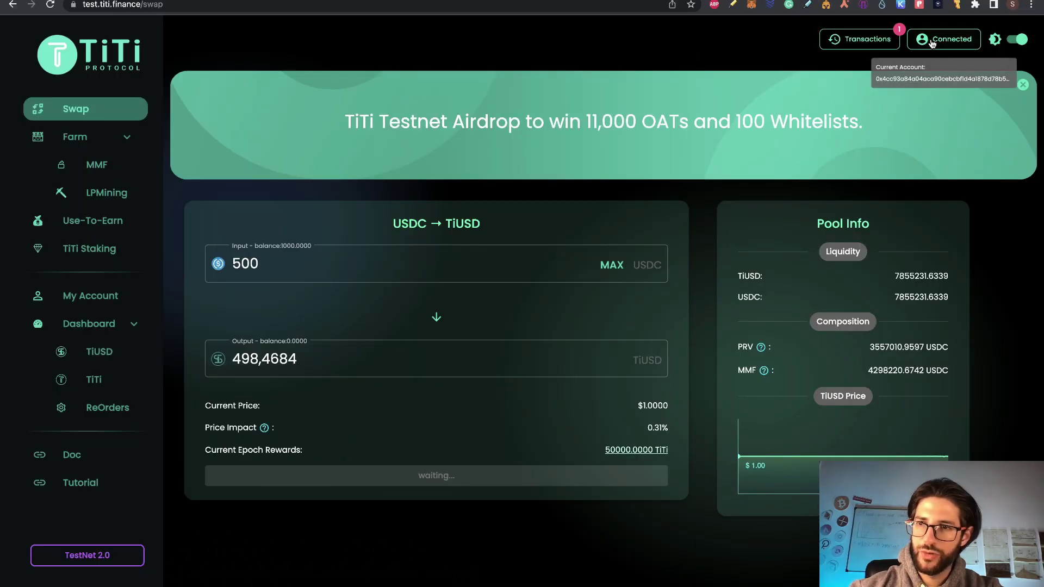
pyautogui.click(936, 42)
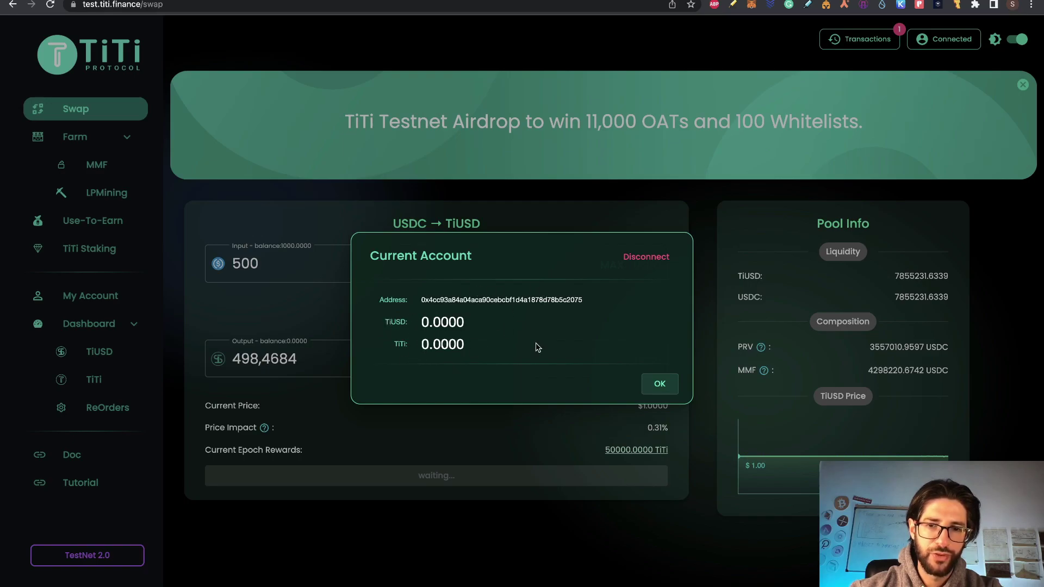
pyautogui.click(658, 384)
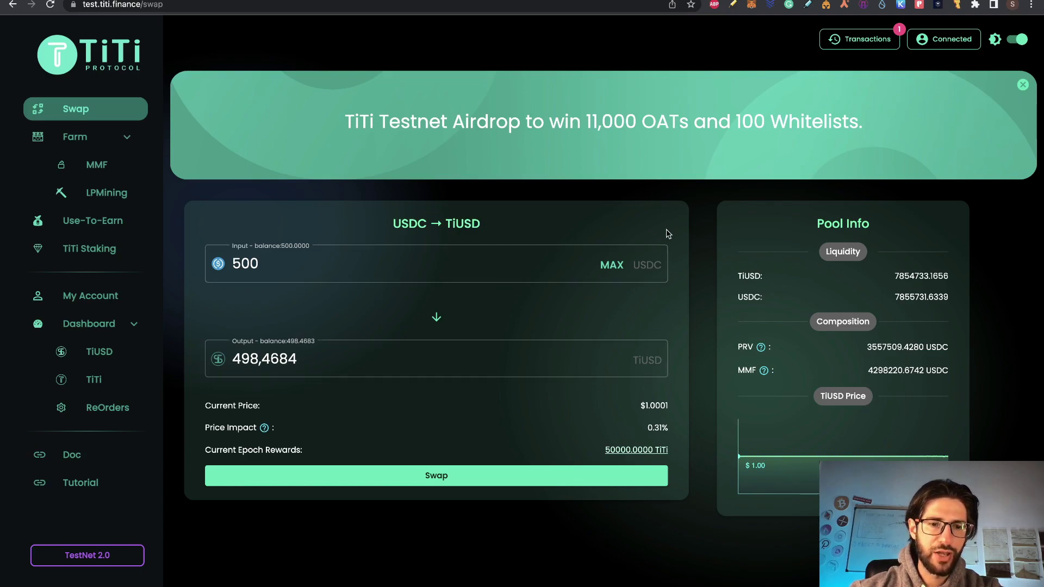
pyautogui.click(944, 39)
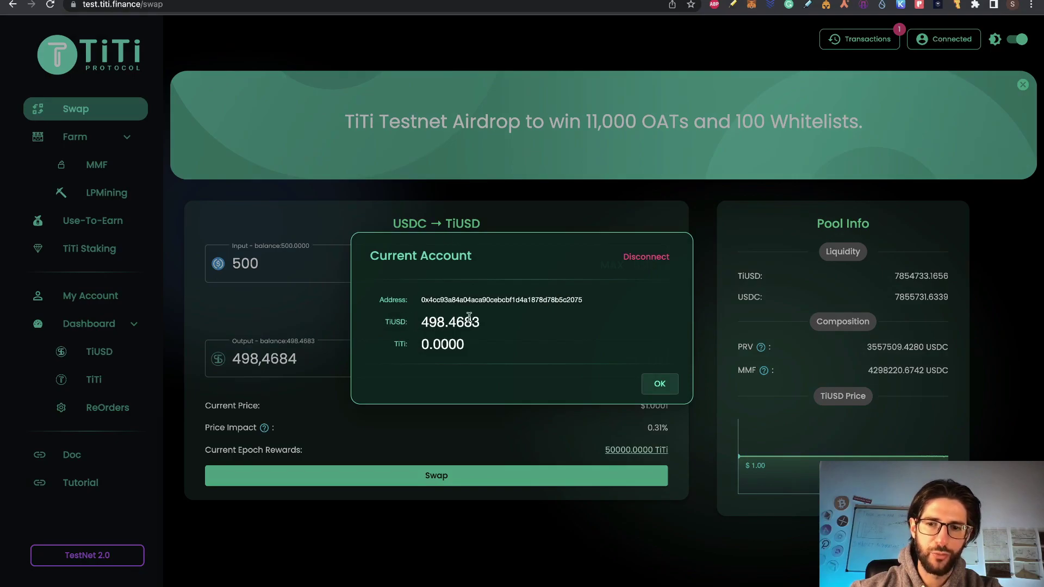
pyautogui.click(669, 388)
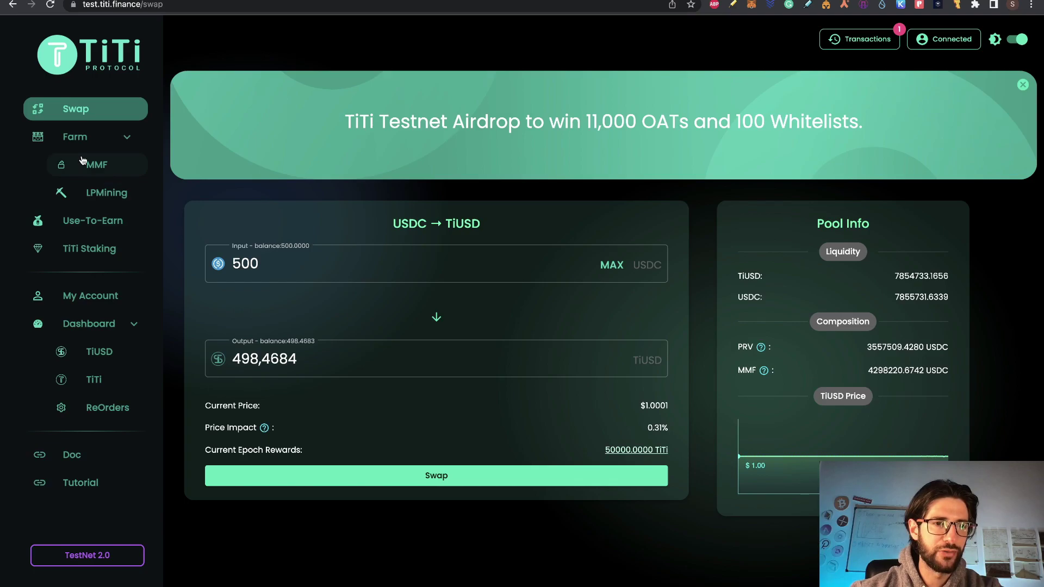
# Approve USDC for the MMF farm and stake the maximum 500 USDC, confirming both transactions in MetaMask.
pyautogui.click(99, 164)
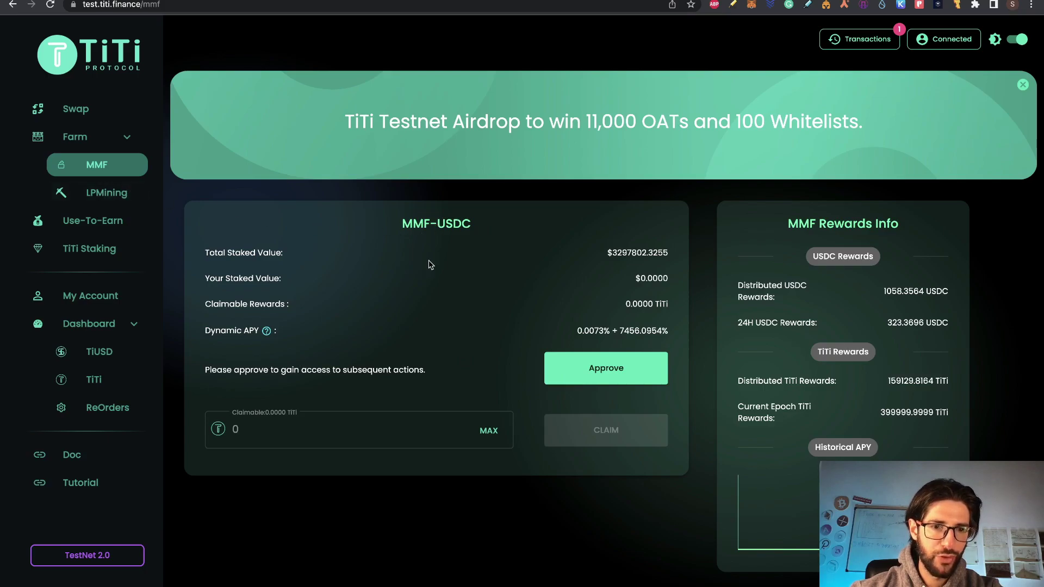
pyautogui.click(590, 368)
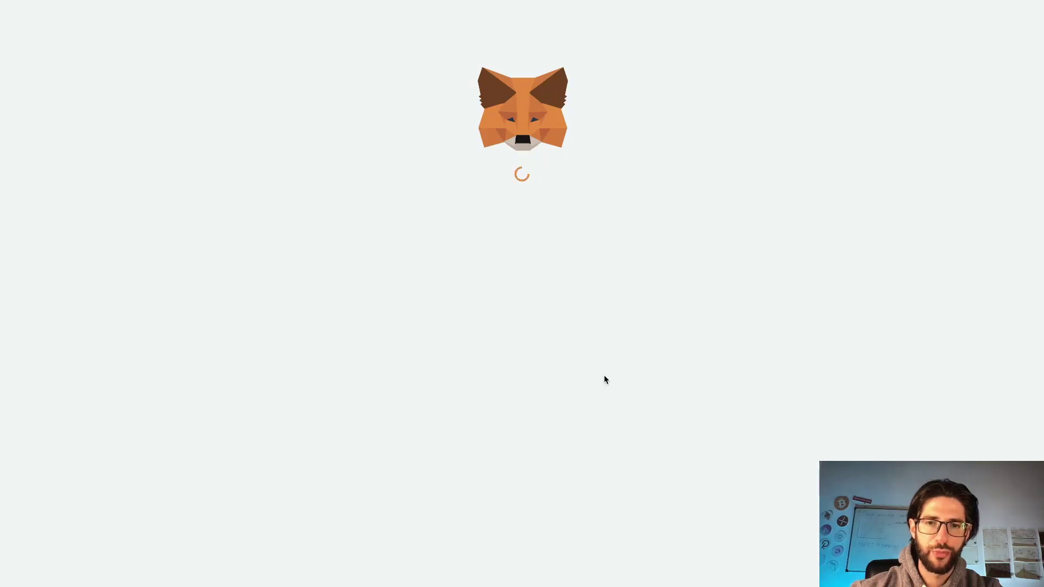
pyautogui.click(610, 331)
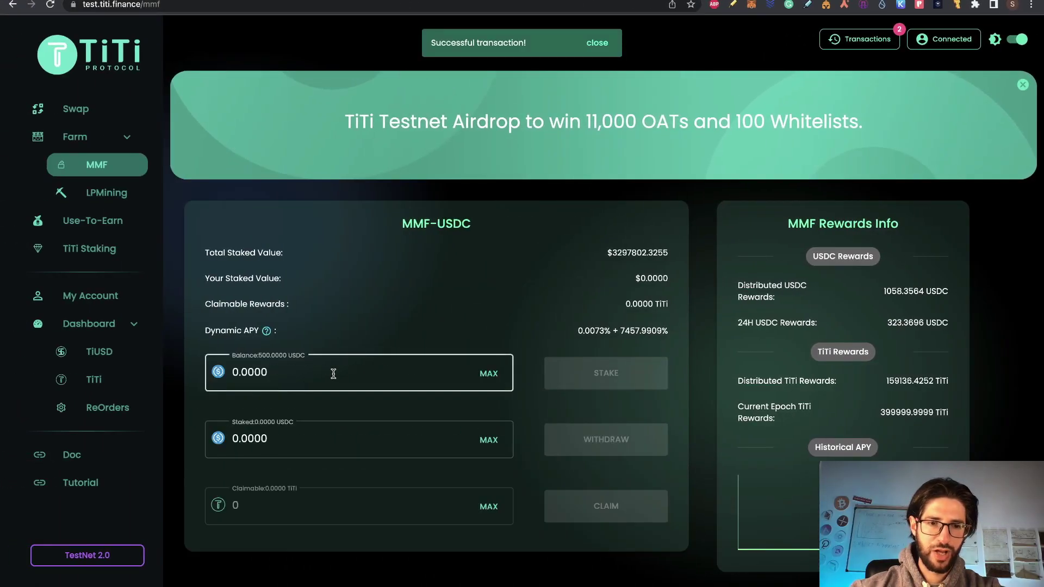
pyautogui.click(487, 373)
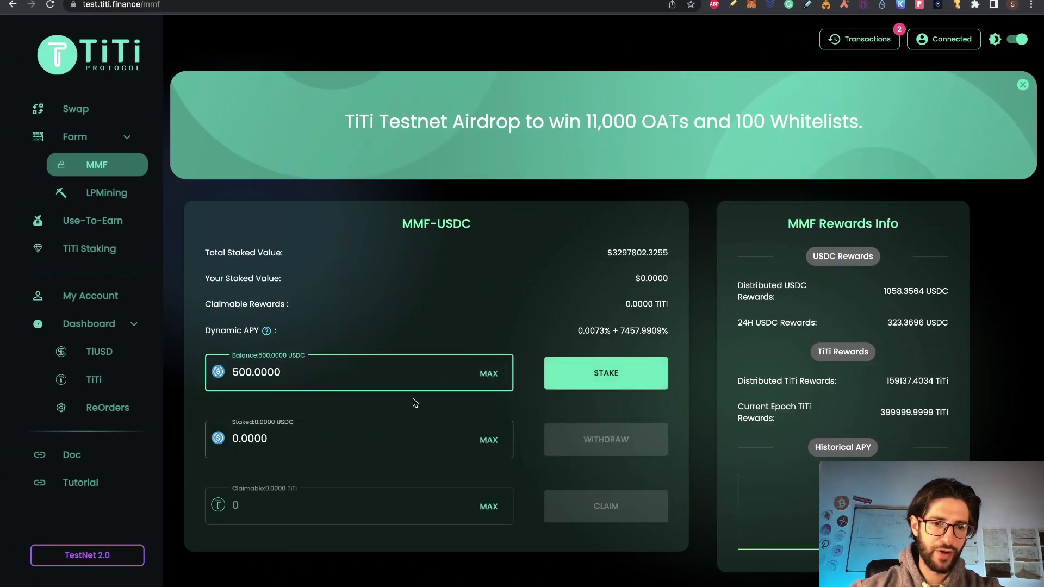
pyautogui.click(625, 385)
pyautogui.click(597, 474)
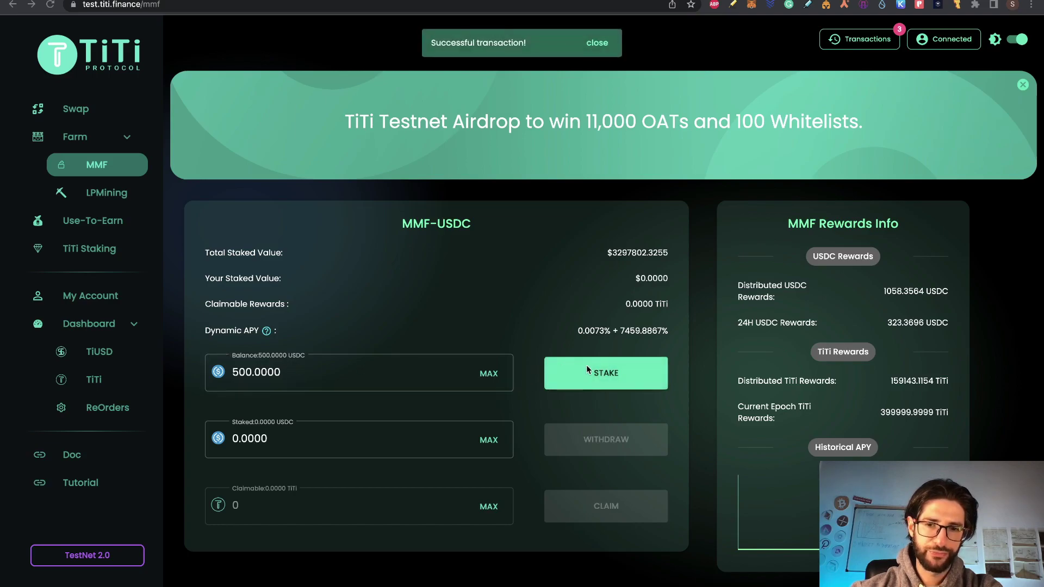
# Withdraw 50 USDC from the MMF stake, confirm it in MetaMask, and check the recent transactions list.
pyautogui.doubleClick(276, 428)
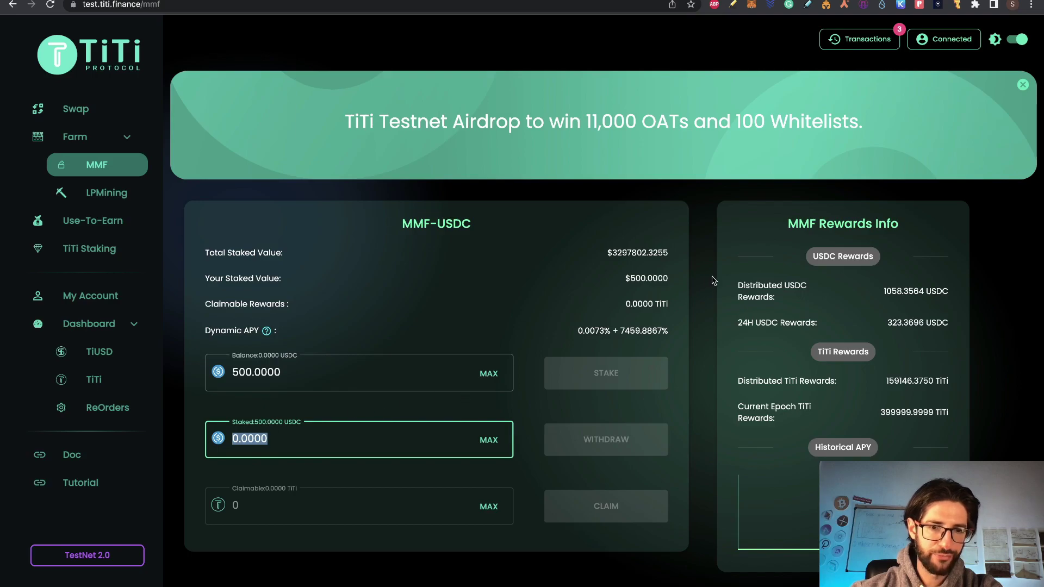
pyautogui.click(581, 422)
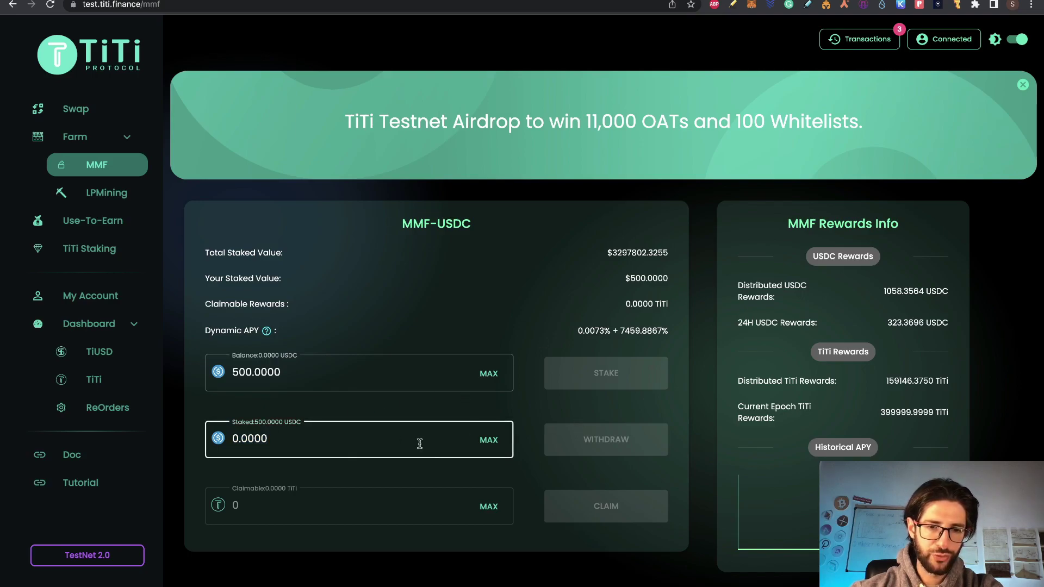
pyautogui.click(271, 442)
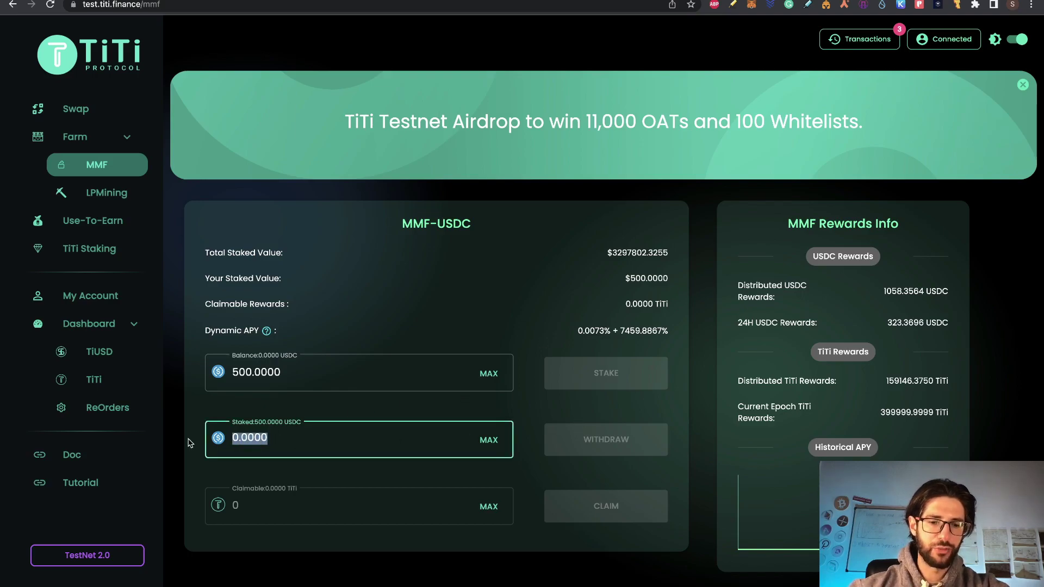
pyautogui.write('50')
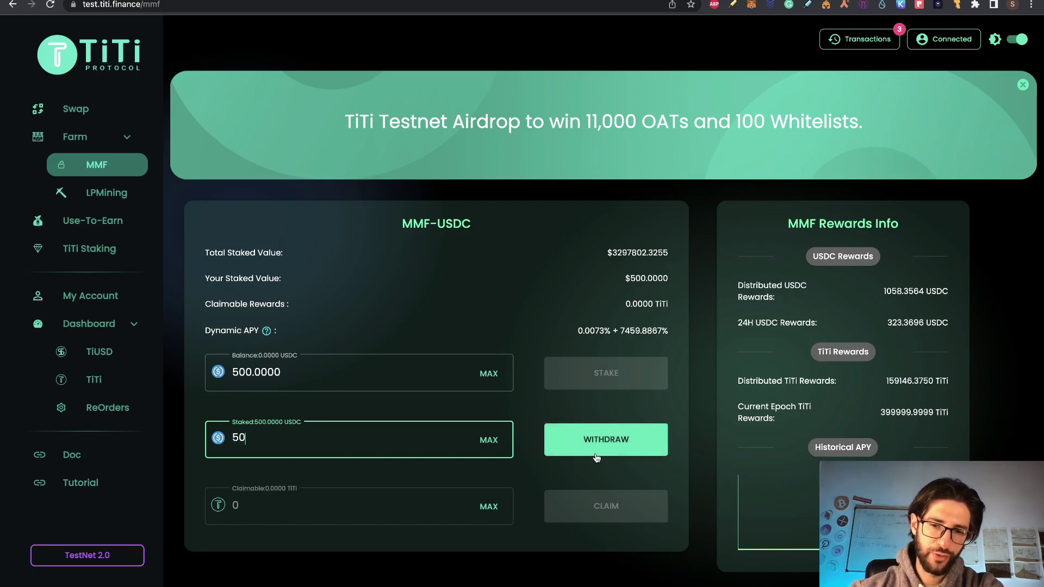
pyautogui.click(613, 448)
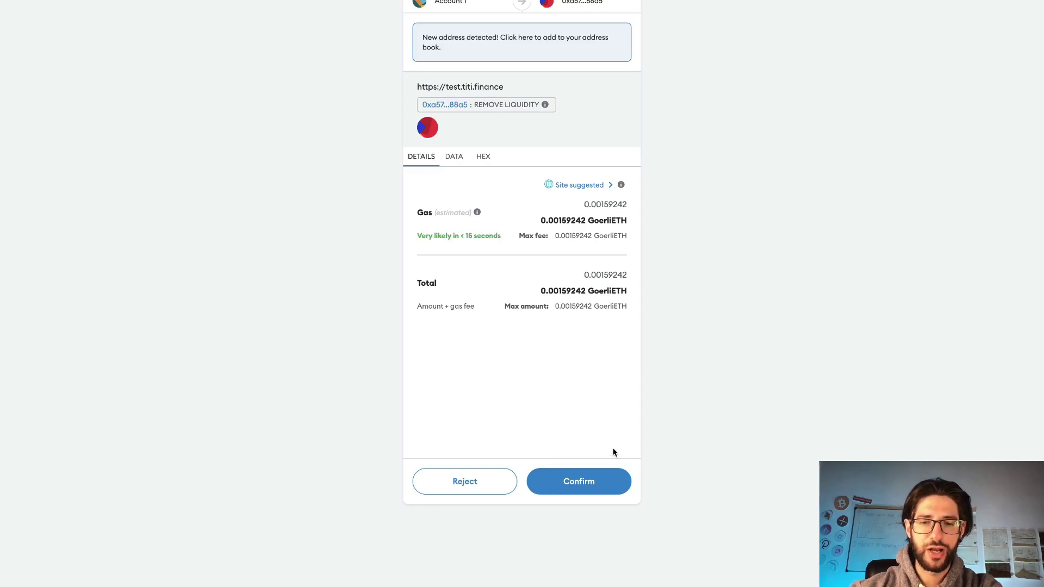
pyautogui.click(590, 480)
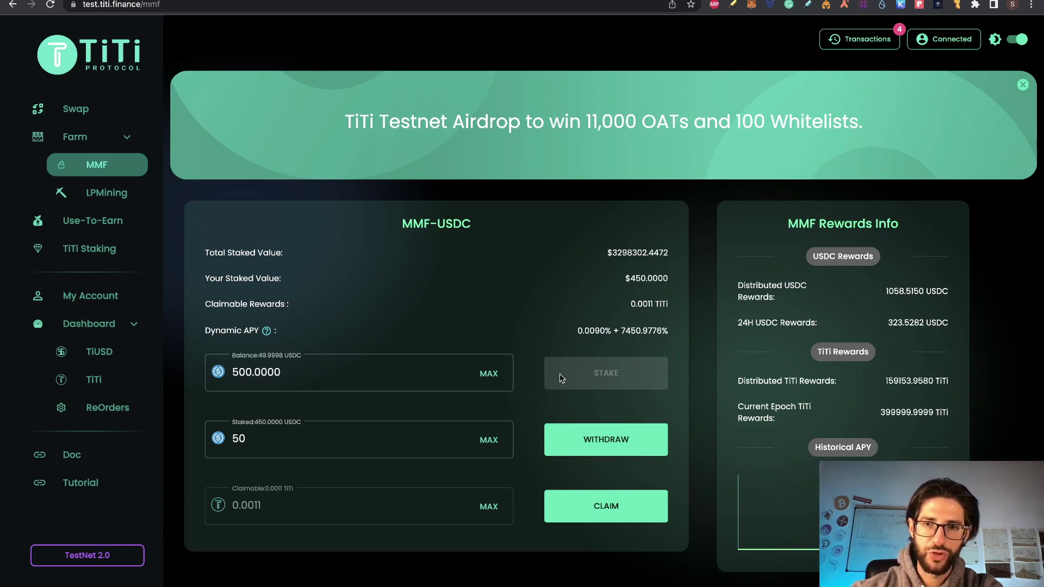
pyautogui.click(864, 42)
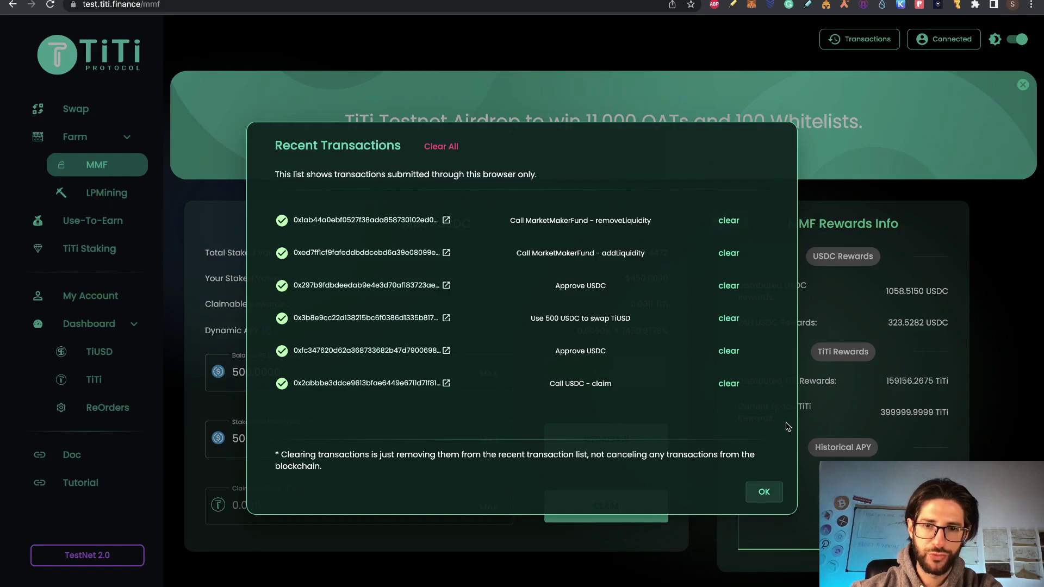
pyautogui.click(755, 498)
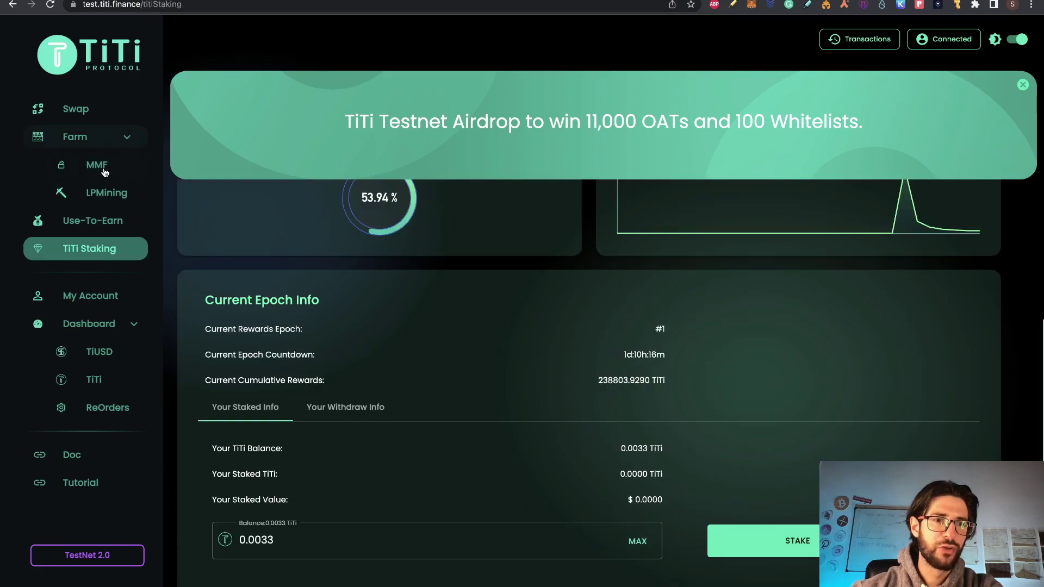
# Review the MMF claimable rewards, the TiTi-TiUSD LP Mining page and the Use-To-Earn activities.
pyautogui.click(103, 172)
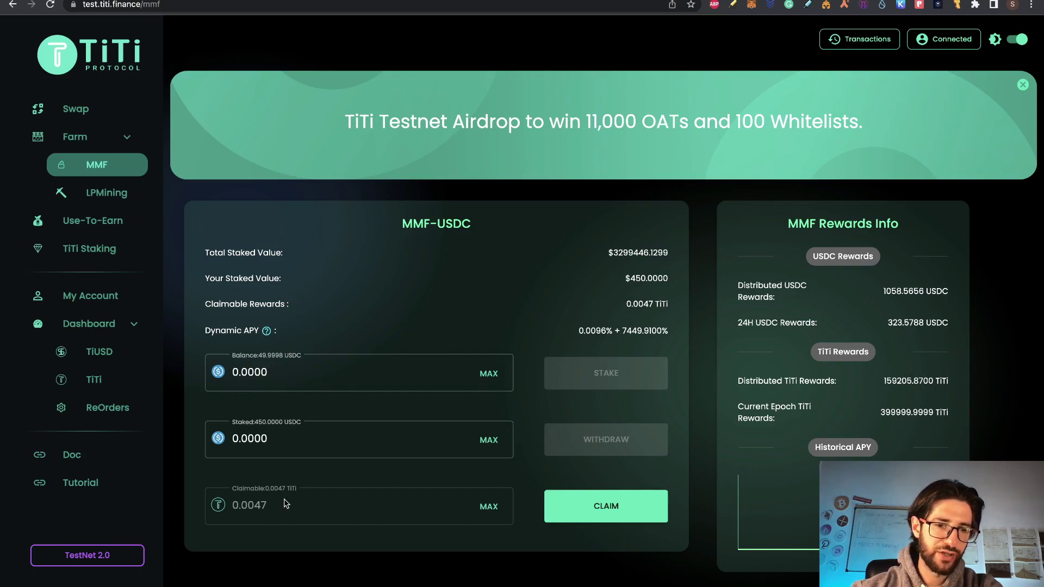
pyautogui.click(110, 201)
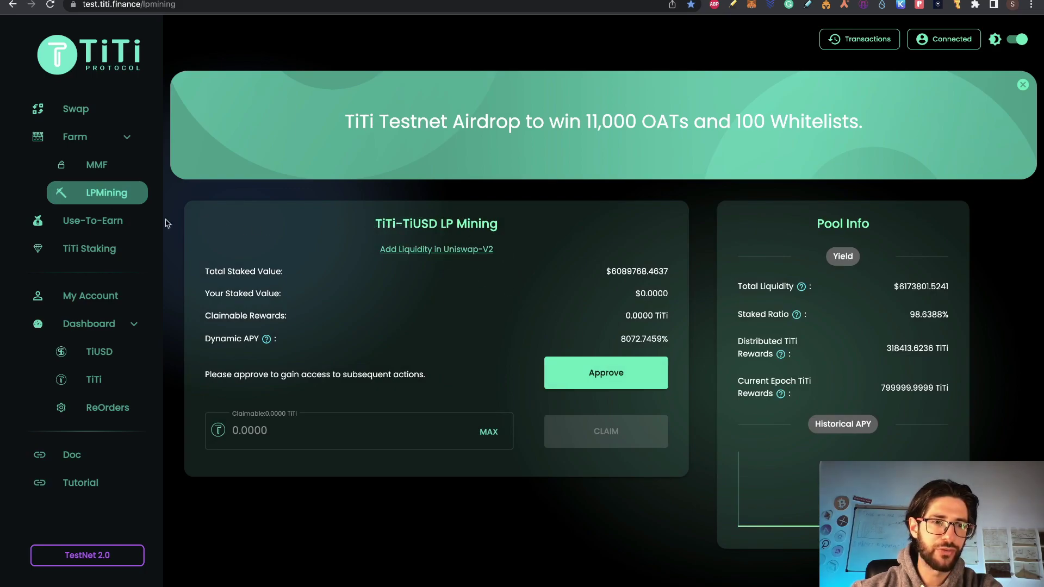
pyautogui.click(108, 223)
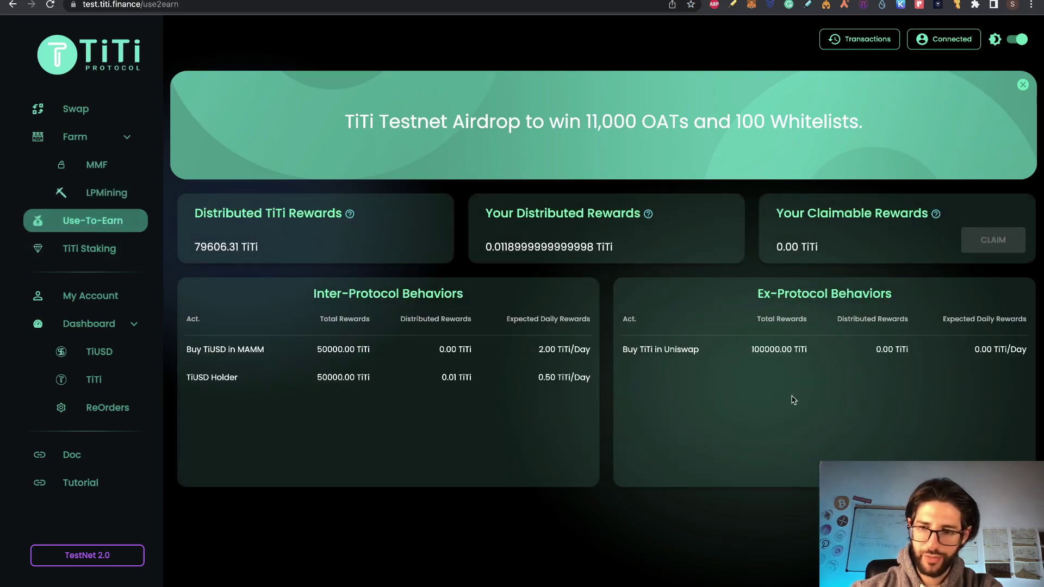
# Follow the Buy TiTi in Uniswap activity to the Uniswap-V2 swap, accept the token warning, and connect the wallet.
pyautogui.click(696, 356)
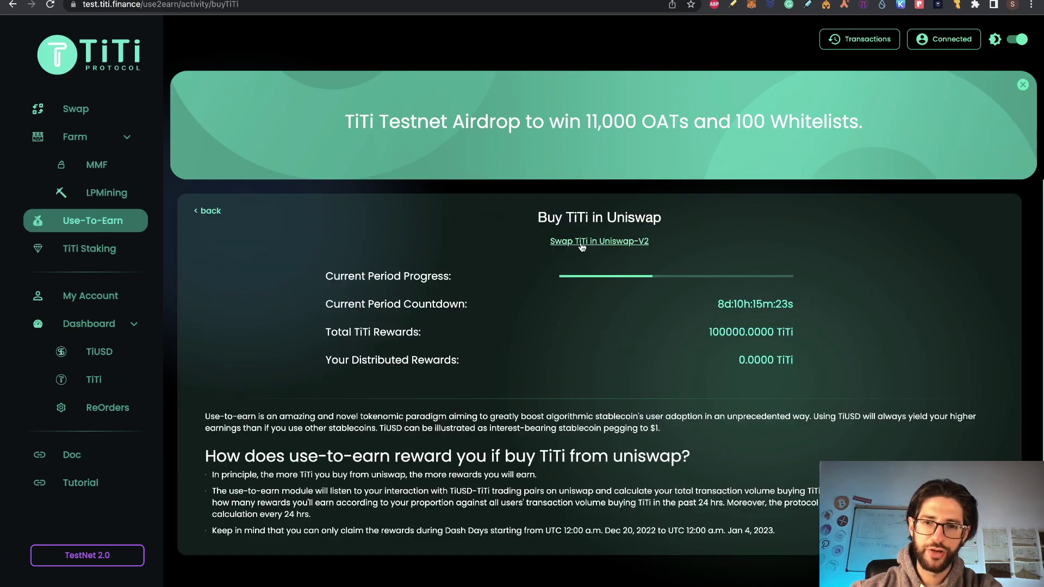
pyautogui.click(581, 245)
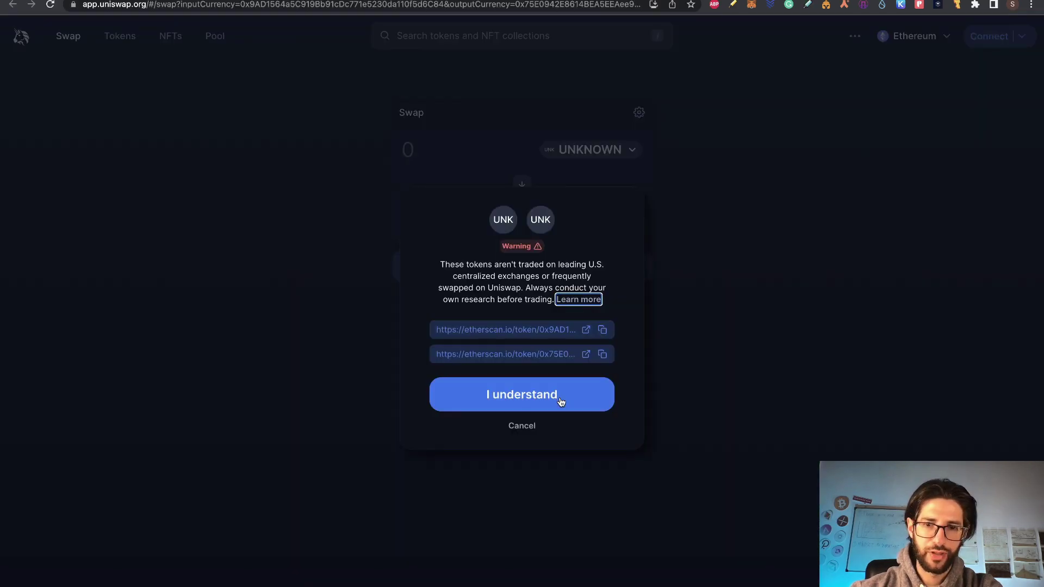
pyautogui.click(561, 401)
pyautogui.click(989, 36)
pyautogui.click(525, 267)
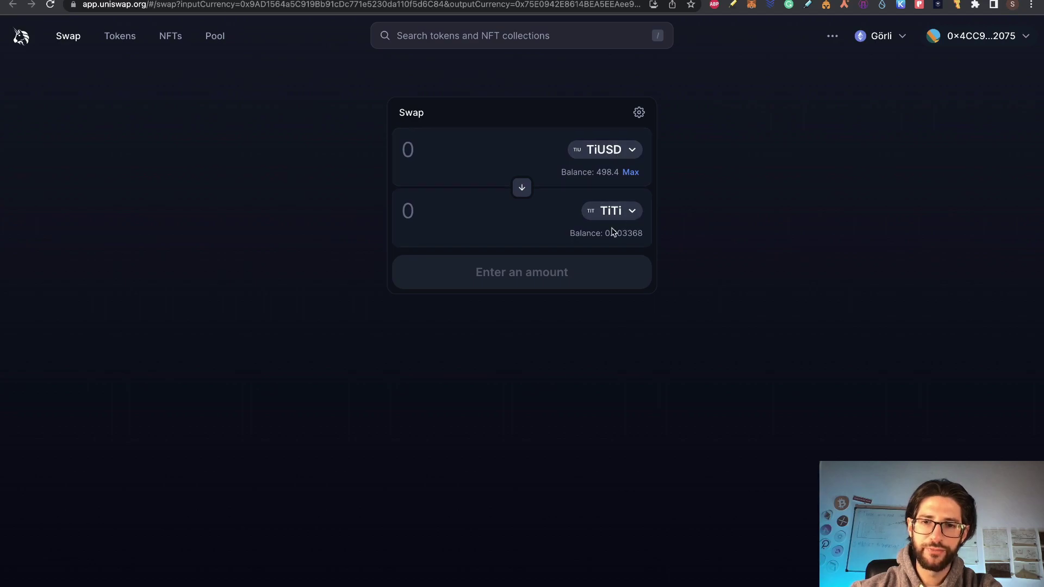
# Swap 300 TiUSD for TiTi on Uniswap, approving TiUSD for trading and confirming the swap.
pyautogui.click(501, 140)
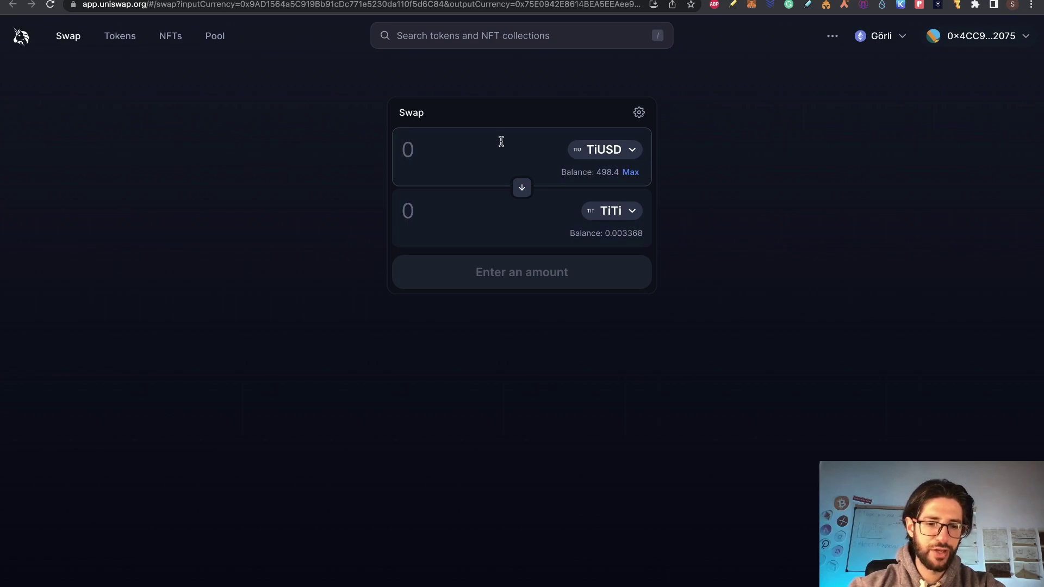
pyautogui.write('300')
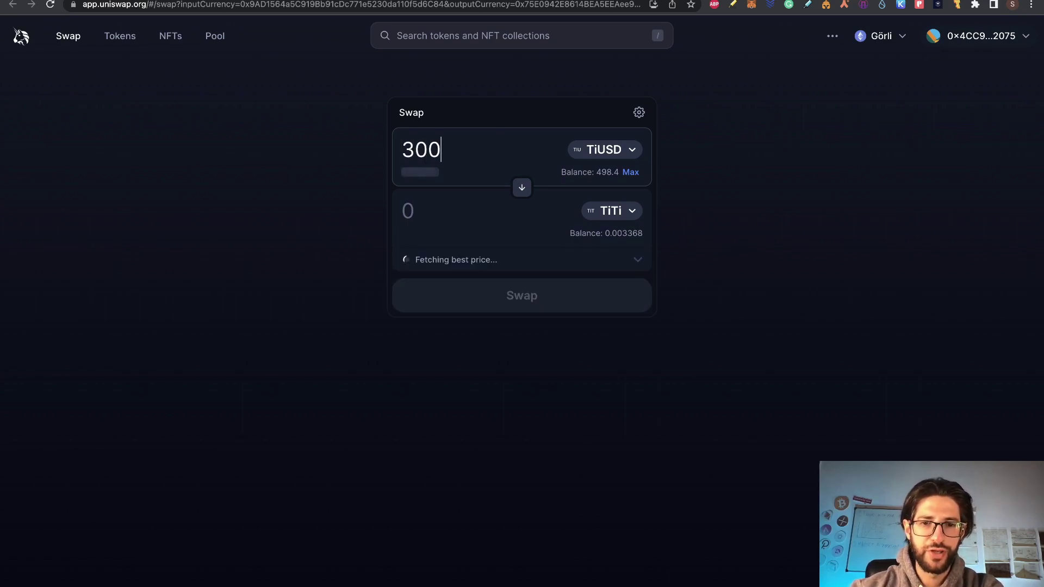
pyautogui.click(518, 303)
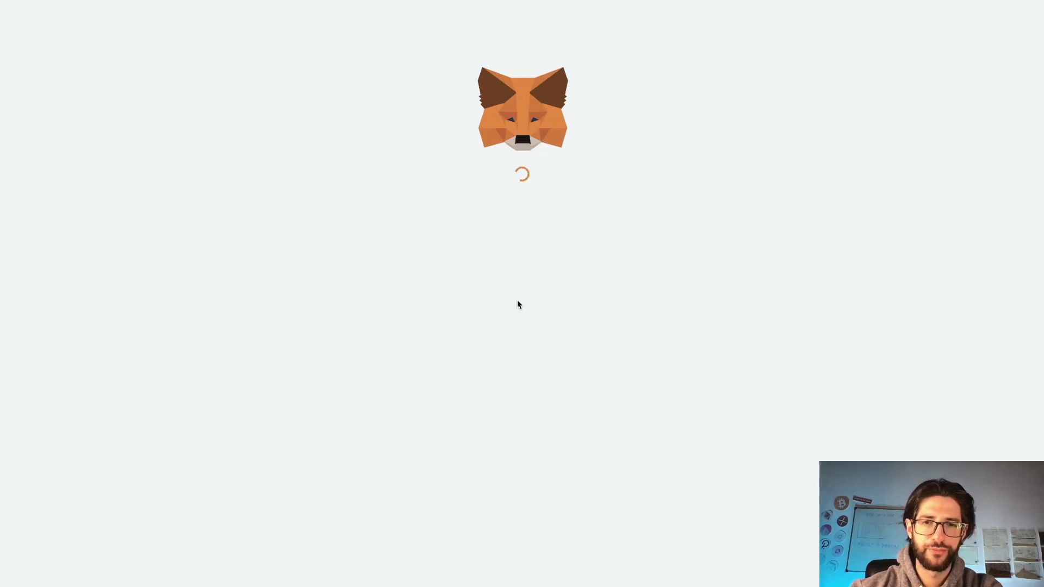
pyautogui.click(575, 326)
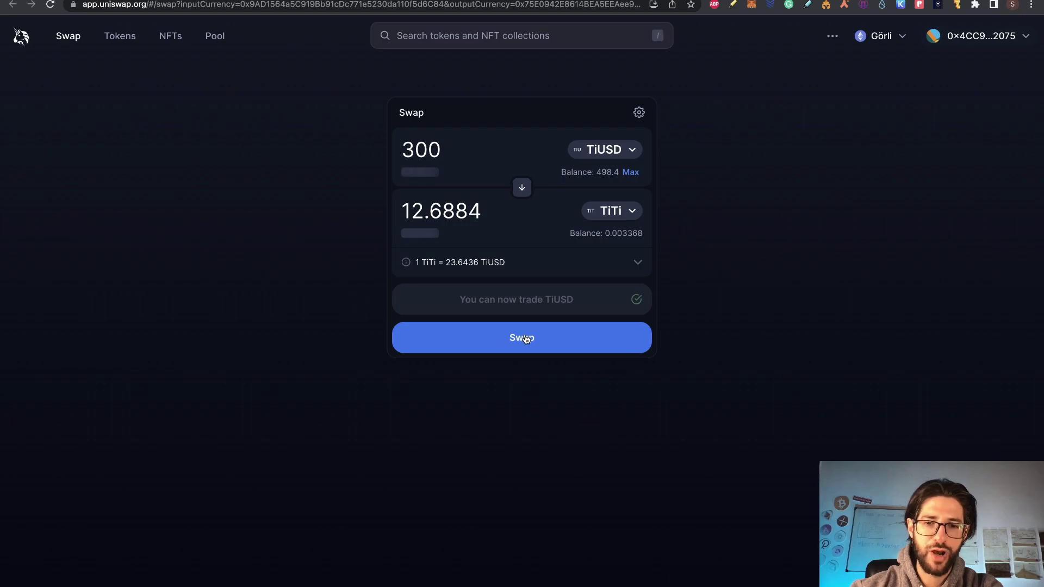
pyautogui.click(526, 338)
pyautogui.click(559, 449)
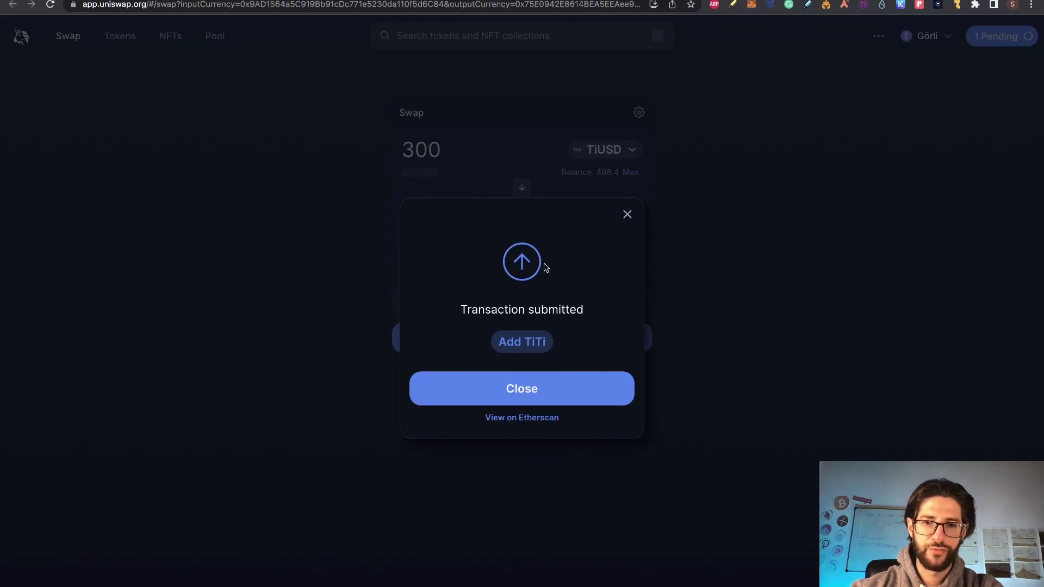
# Add the TiTi token to MetaMask, close the transaction dialog and check the TiTi balance on the swap form.
pyautogui.click(528, 348)
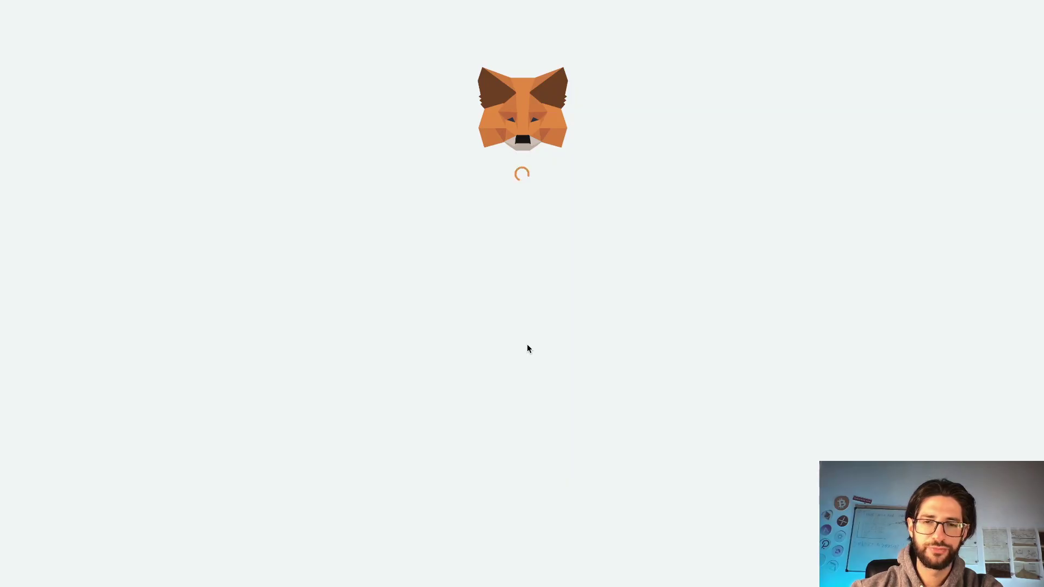
pyautogui.click(578, 478)
pyautogui.click(588, 394)
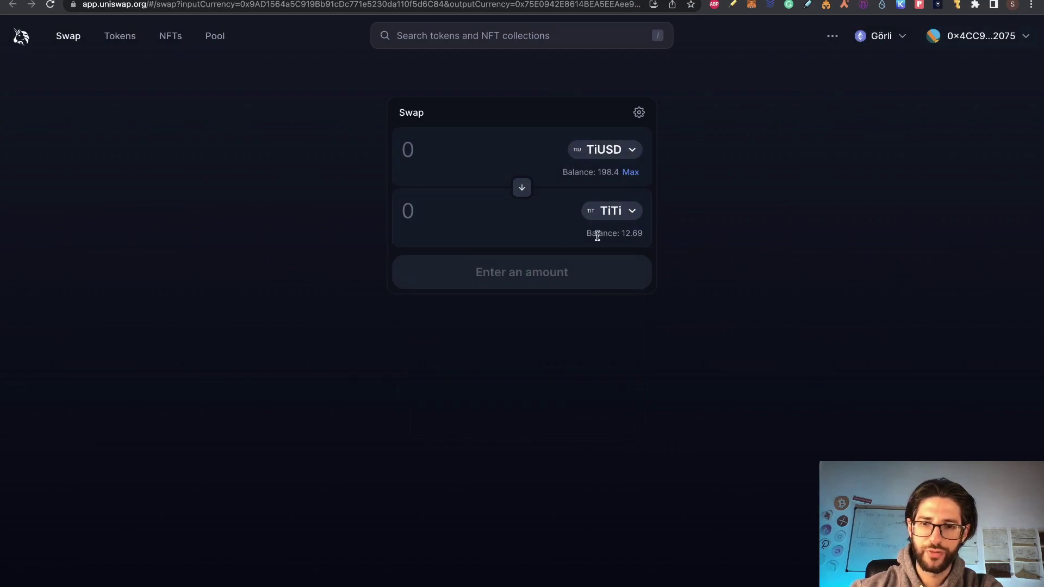
pyautogui.moveTo(596, 233); pyautogui.dragTo(645, 238)
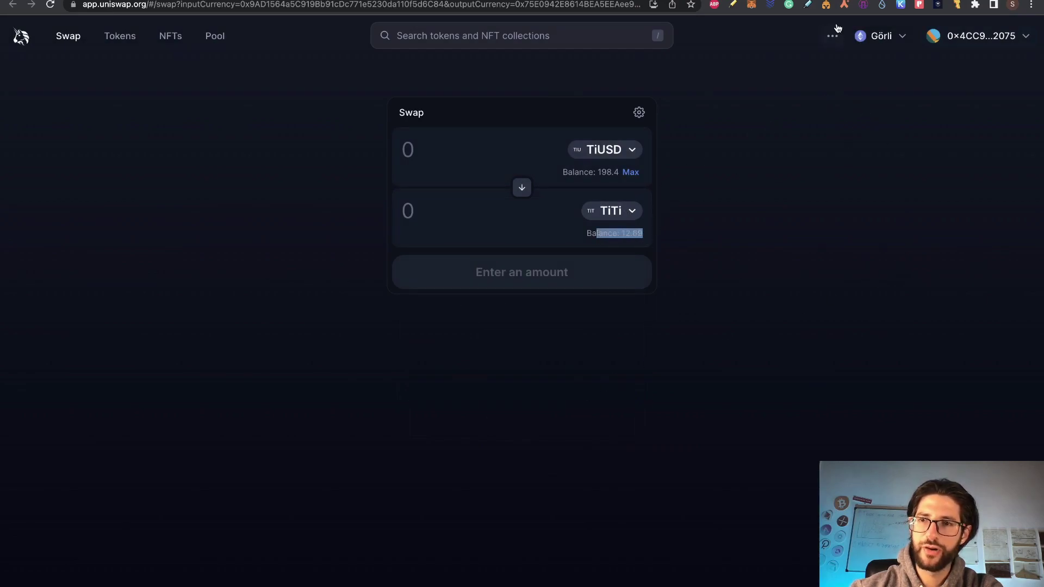
# Return to the TiTi app and check the connected account's TiUSD and TiTi balances.
pyautogui.hotkey('ctrl', 'Tab')
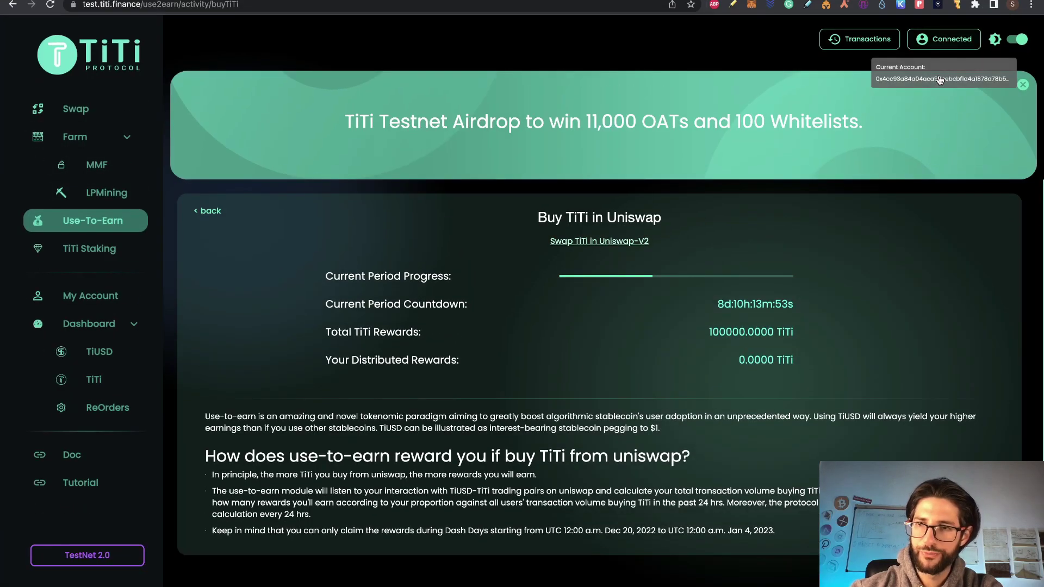
pyautogui.click(939, 48)
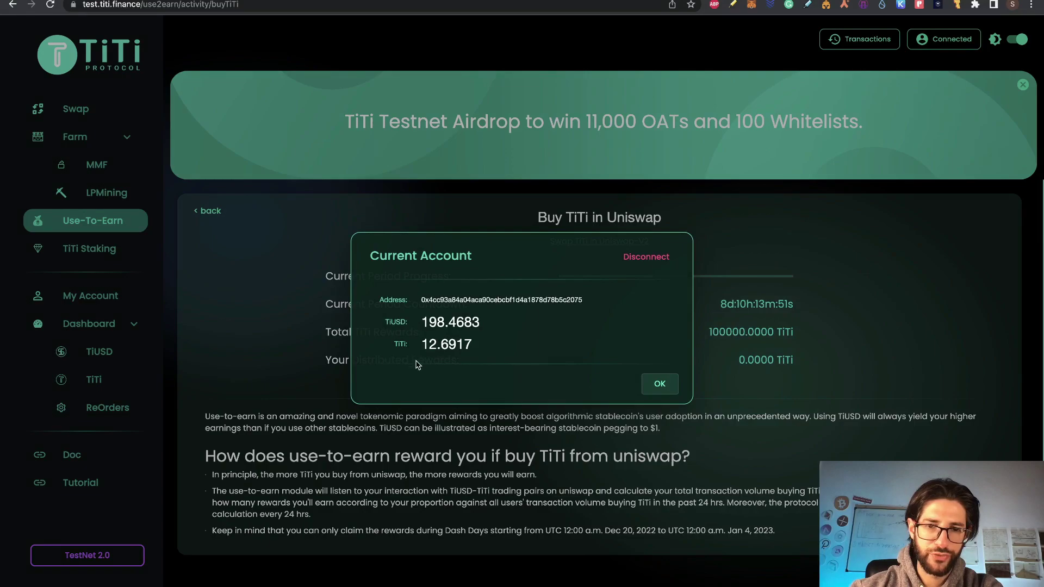
pyautogui.click(661, 384)
# Stake 2 TiTi in TiTi Staking, confirm it in MetaMask and check the staked amount.
pyautogui.click(113, 252)
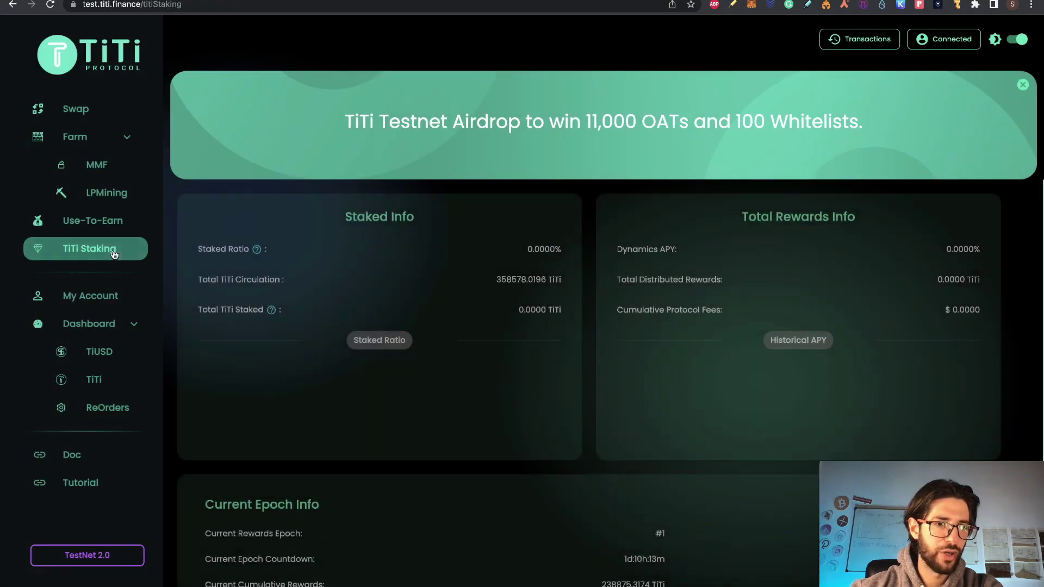
pyautogui.scroll(-3, 603, 355)
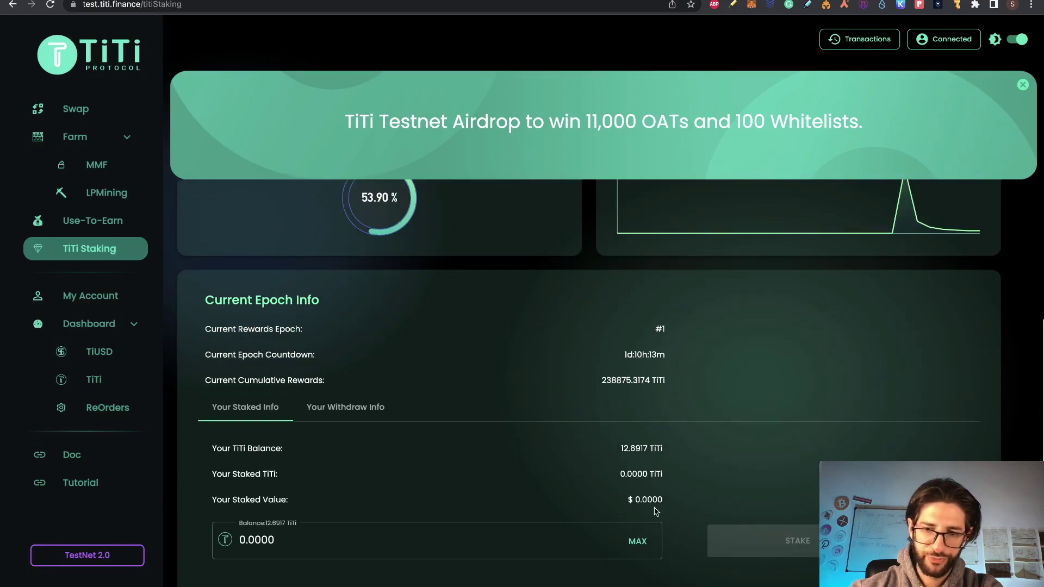
pyautogui.click(478, 543)
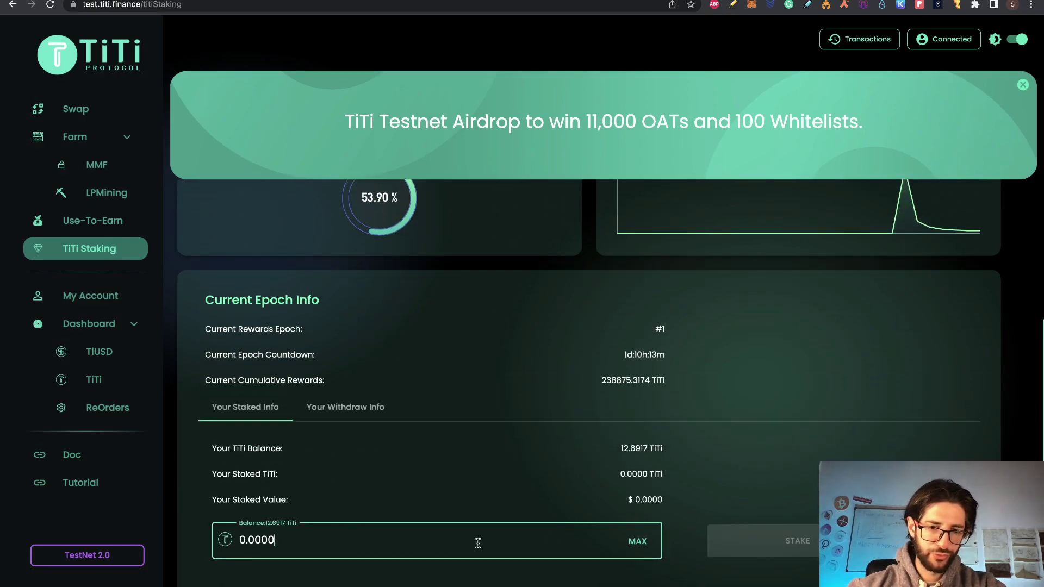
pyautogui.write('2')
pyautogui.click(764, 537)
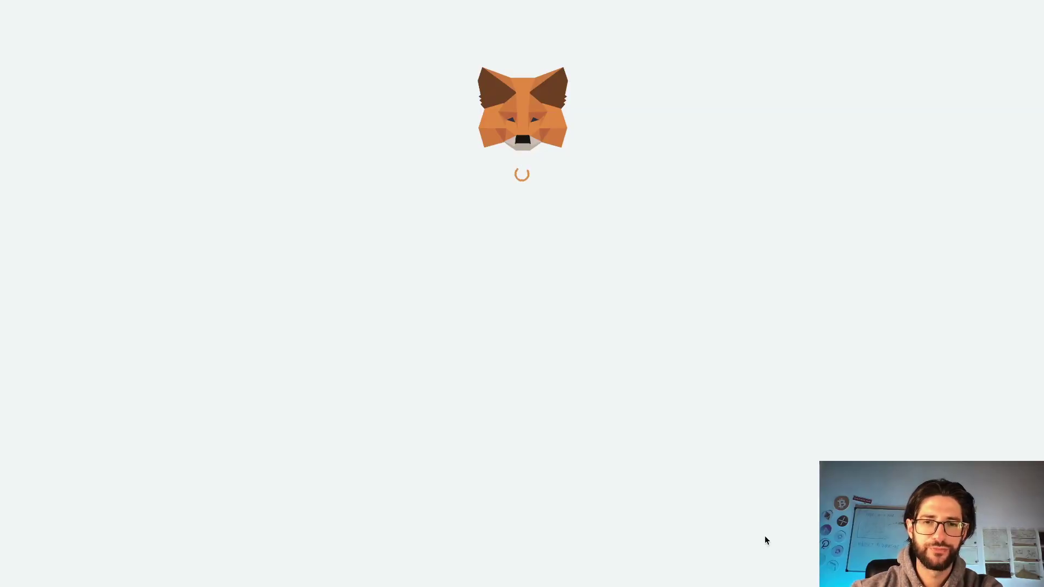
pyautogui.click(606, 481)
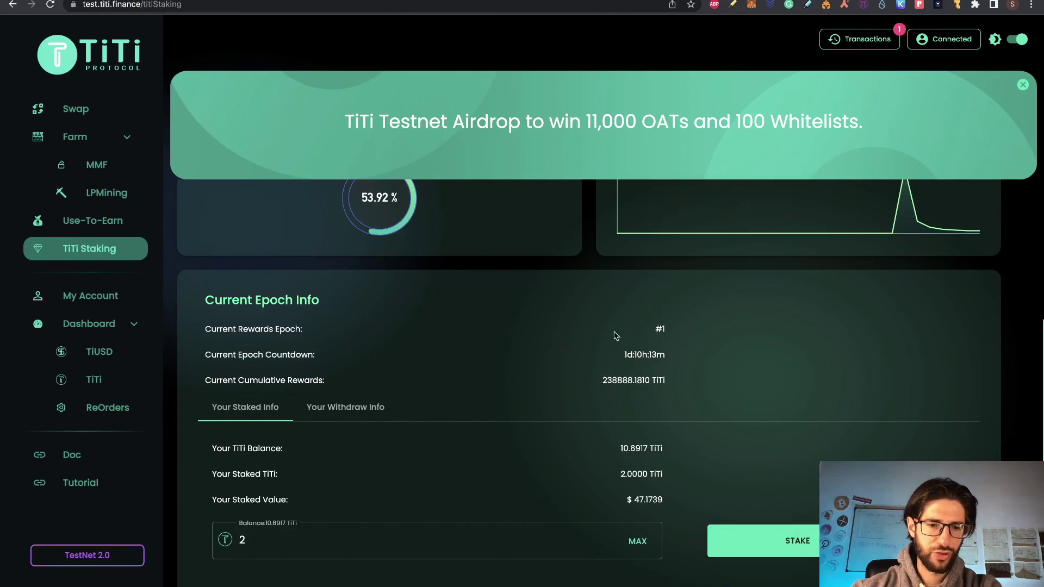
pyautogui.moveTo(281, 478); pyautogui.dragTo(211, 474)
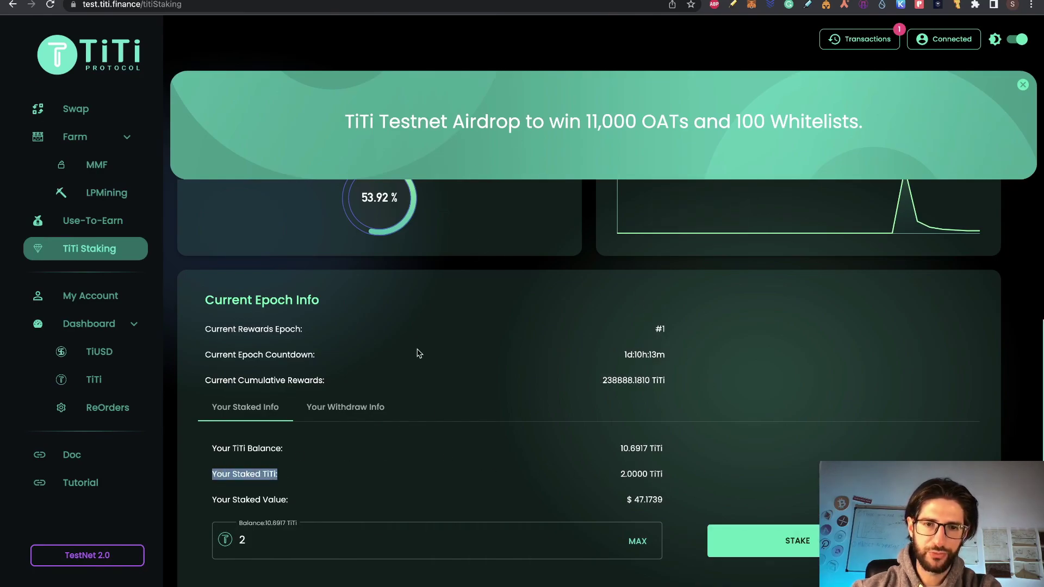
# Follow the TiTi-TiUSD LP Mining link to add liquidity in Uniswap-V2, enter 3 TiTi, and approve both TiTi and TiUSD.
pyautogui.scroll(4, 543, 441)
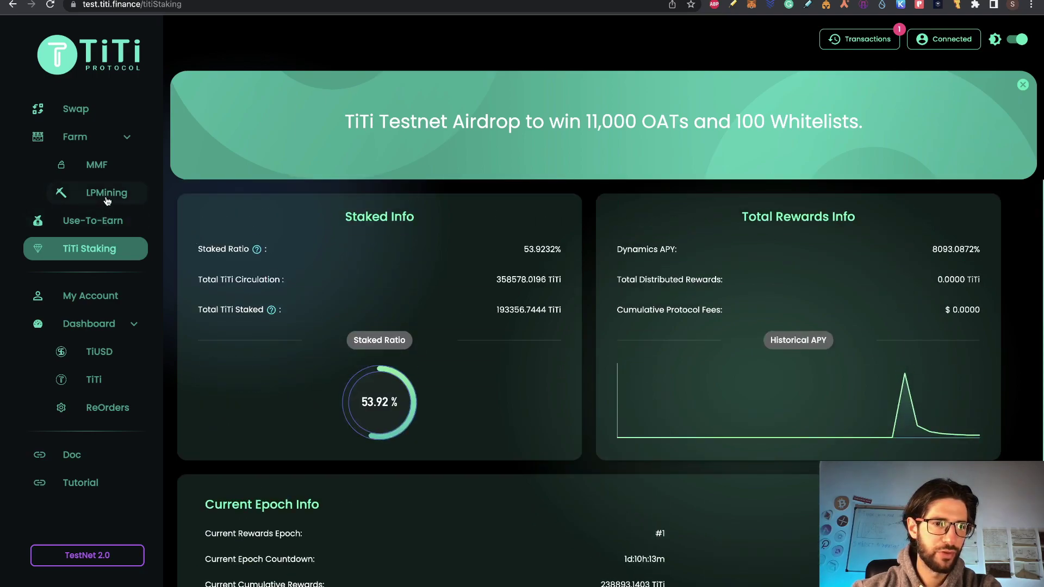
pyautogui.click(107, 199)
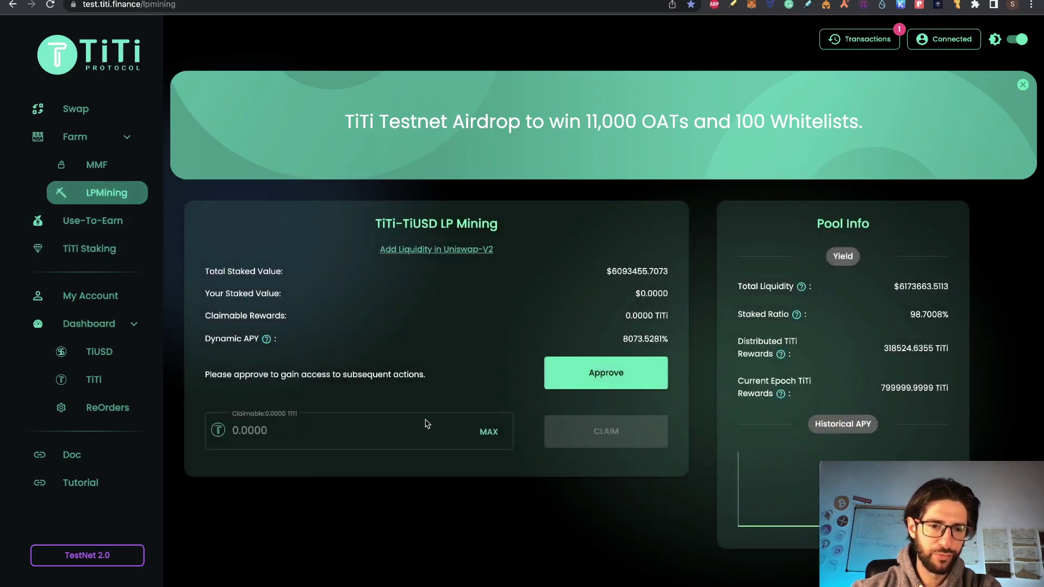
pyautogui.click(449, 250)
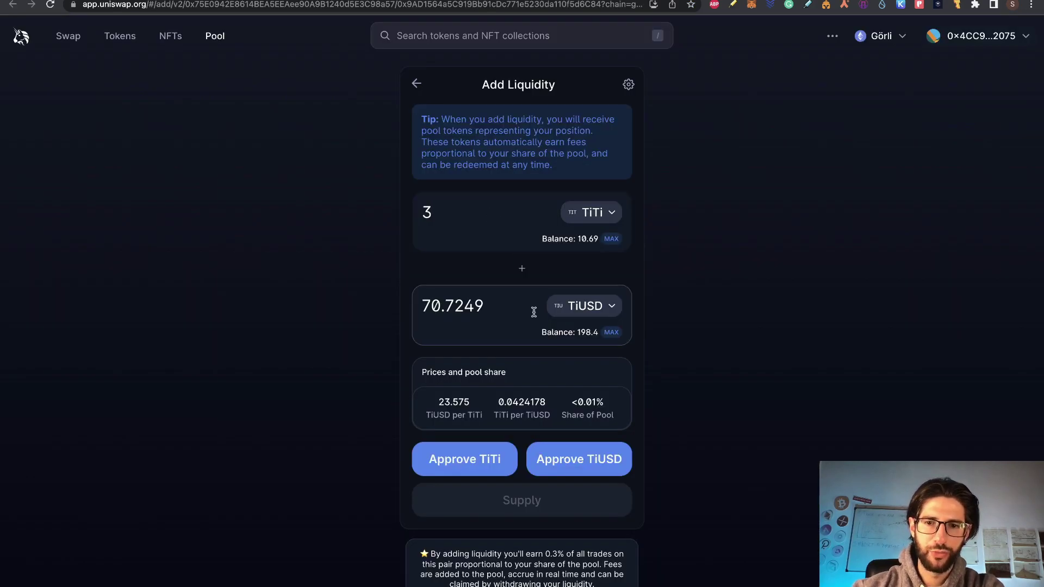
pyautogui.click(487, 458)
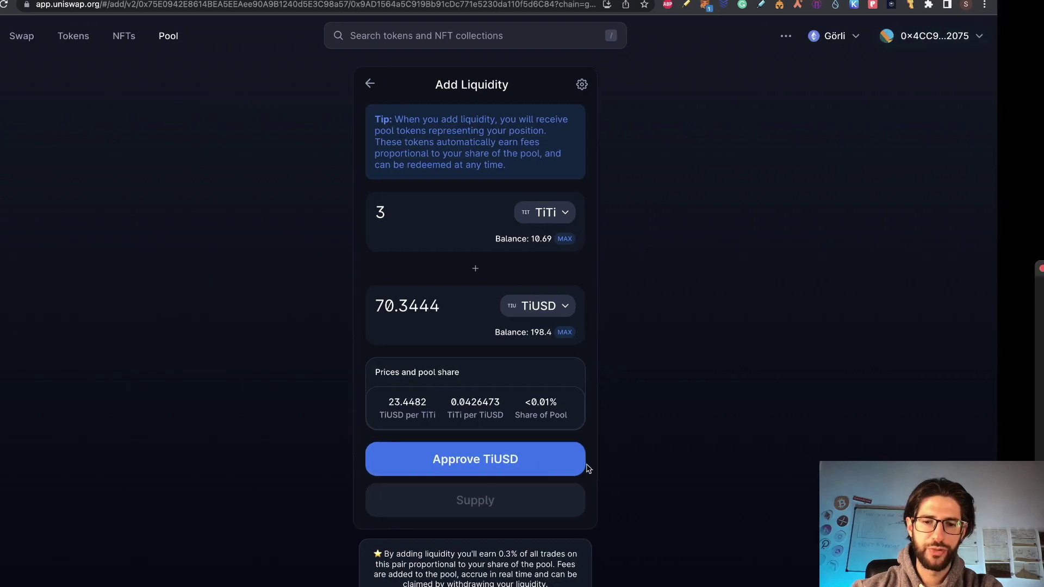
pyautogui.click(588, 466)
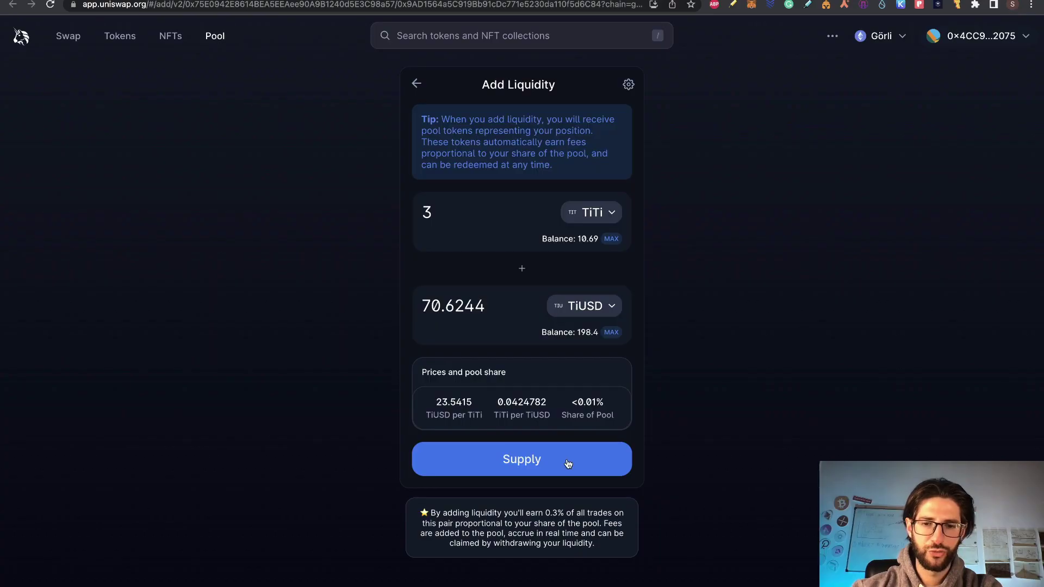
# Supply 3 TiTi and 70.6244 TiUSD to the TiTi/TiUSD pool and confirm the transaction in MetaMask.
pyautogui.click(565, 461)
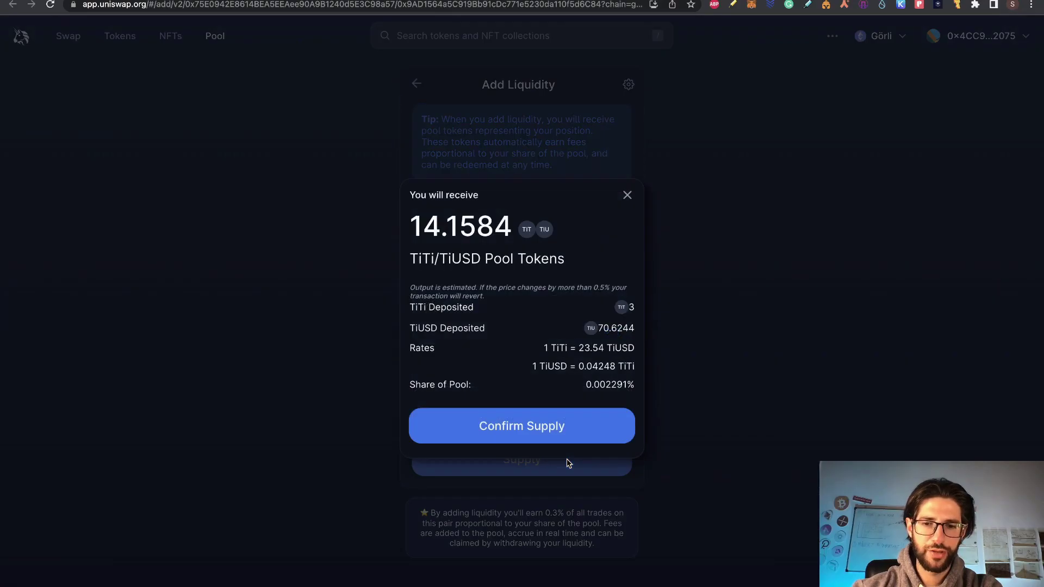
pyautogui.click(550, 434)
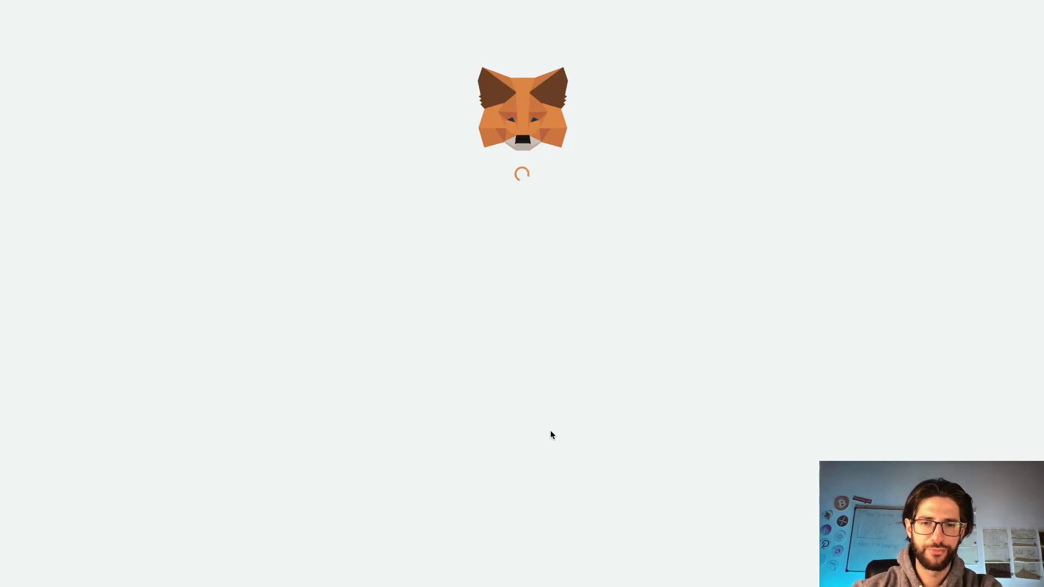
pyautogui.click(591, 474)
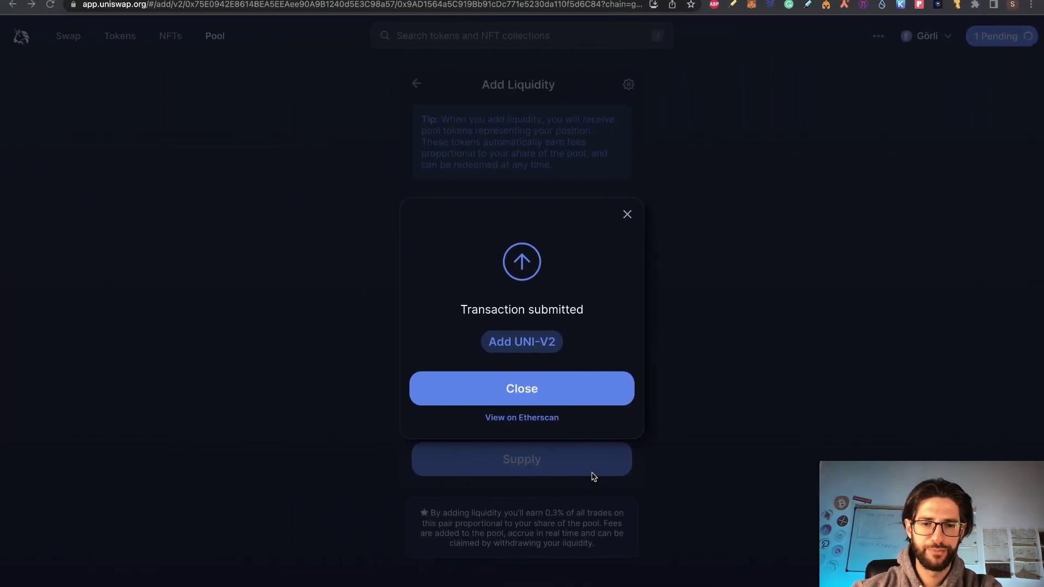
# Add the UNI-V2 pool token to the wallet, close the transaction dialog and review the TiTi/TiUSD pool position.
pyautogui.click(532, 345)
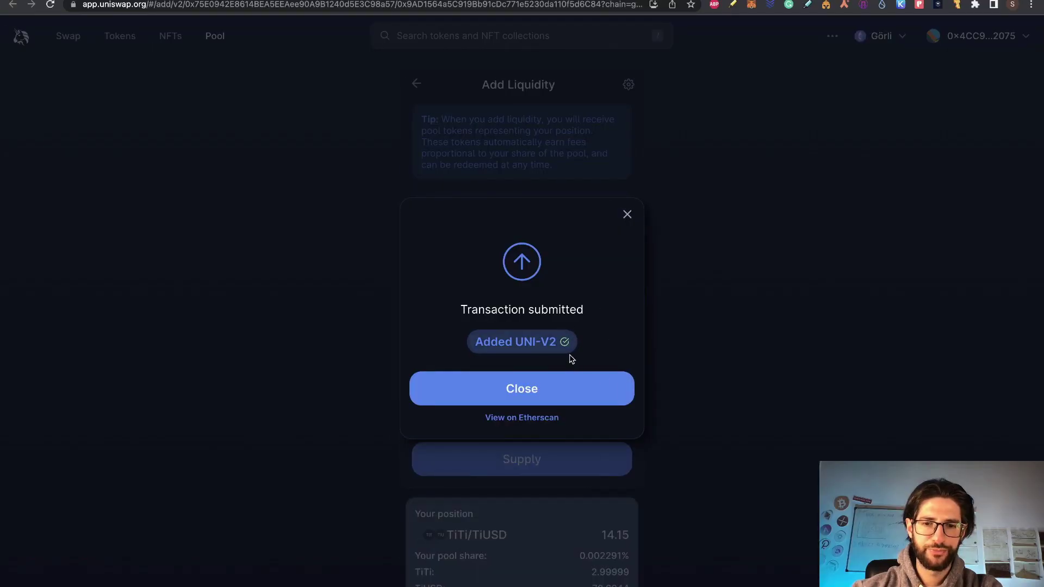
pyautogui.click(582, 389)
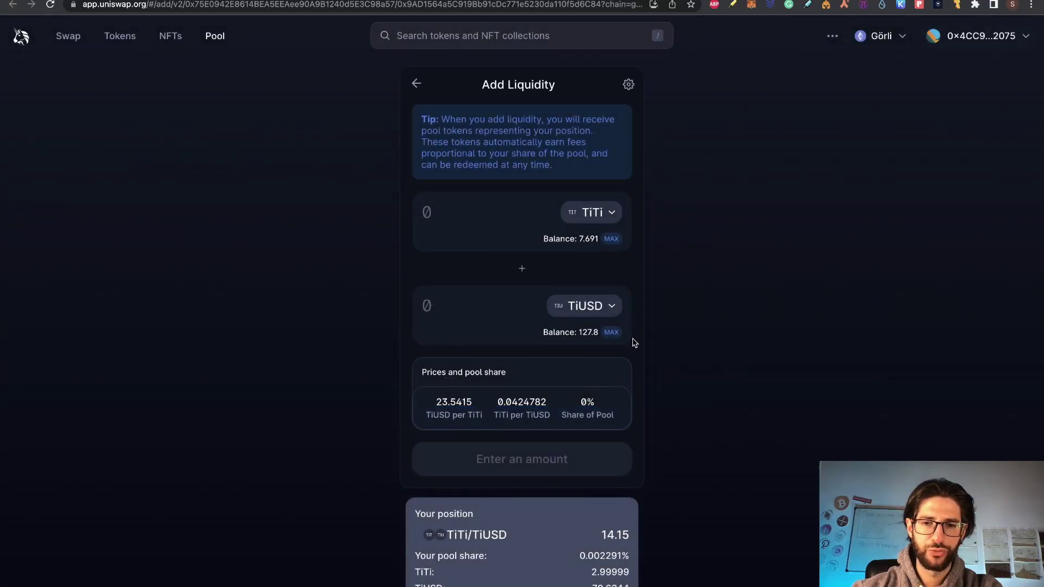
pyautogui.scroll(-1, 706, 375)
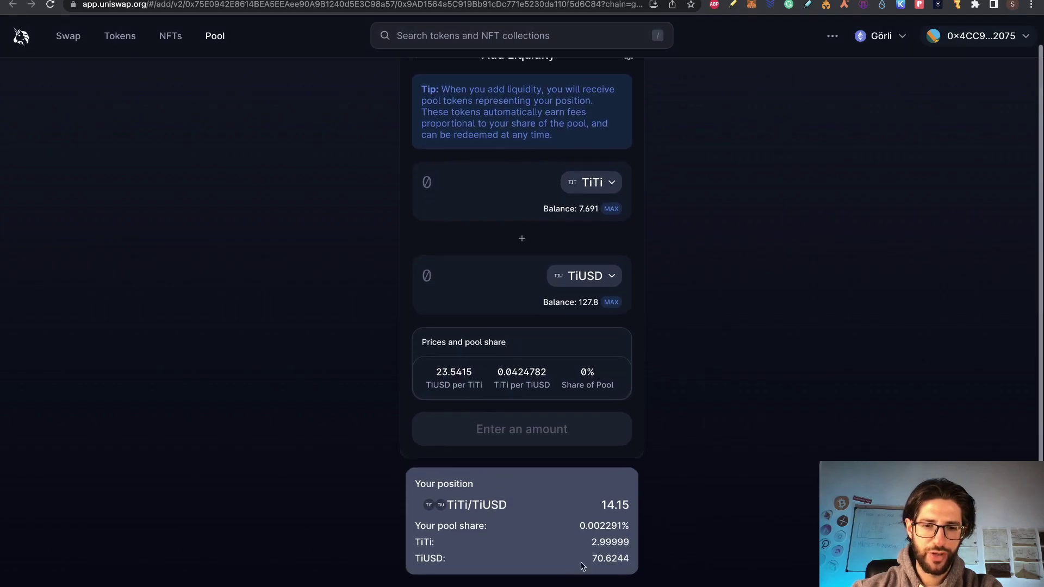
pyautogui.scroll(1, 712, 416)
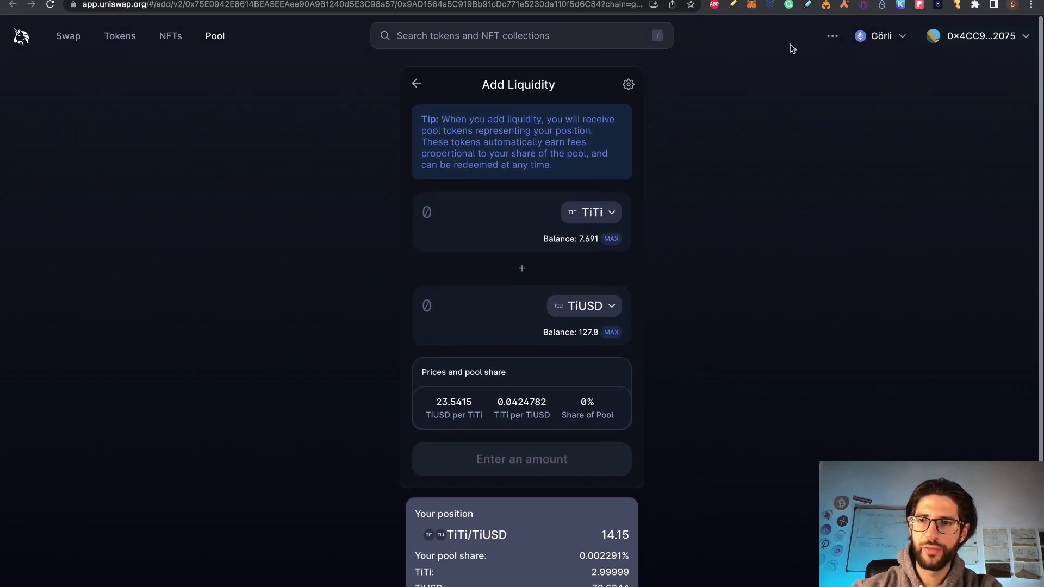
# Return to the TiTi-TiUSD LP Mining page, approve the UNI-V2 pool tokens and dismiss the recent transactions list.
pyautogui.click(723, 2)
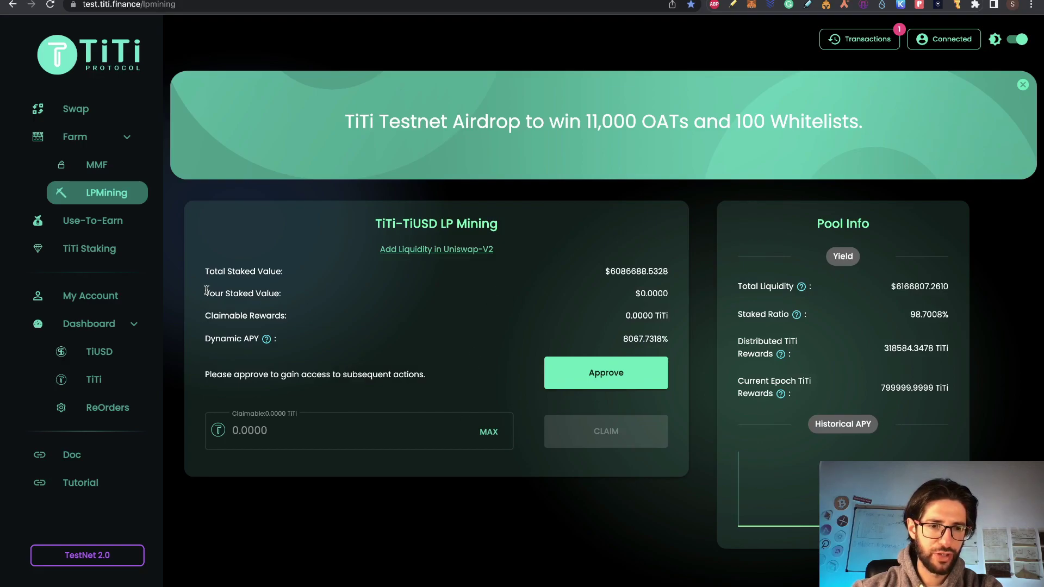
pyautogui.click(583, 376)
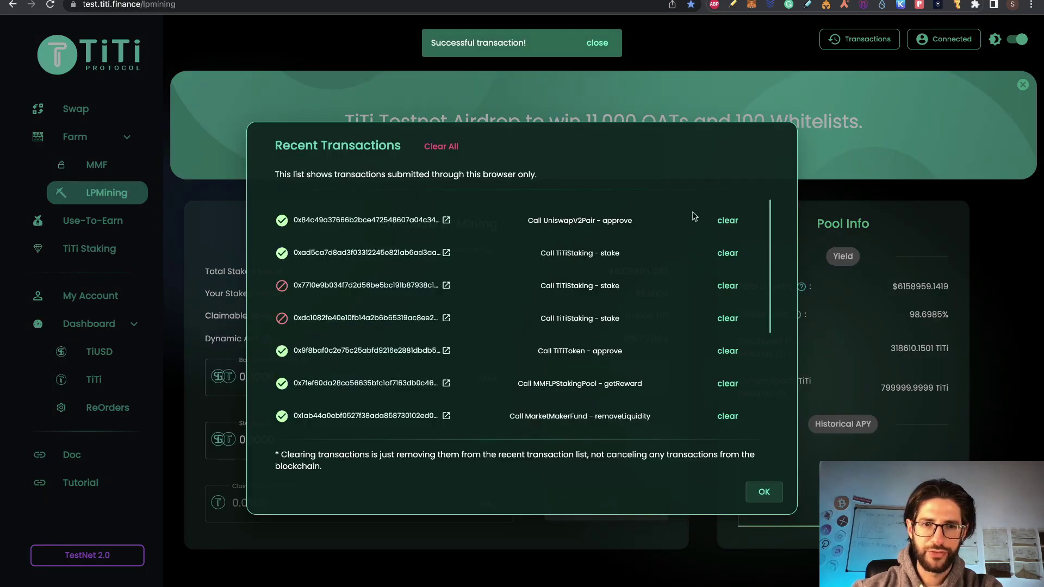
pyautogui.click(890, 192)
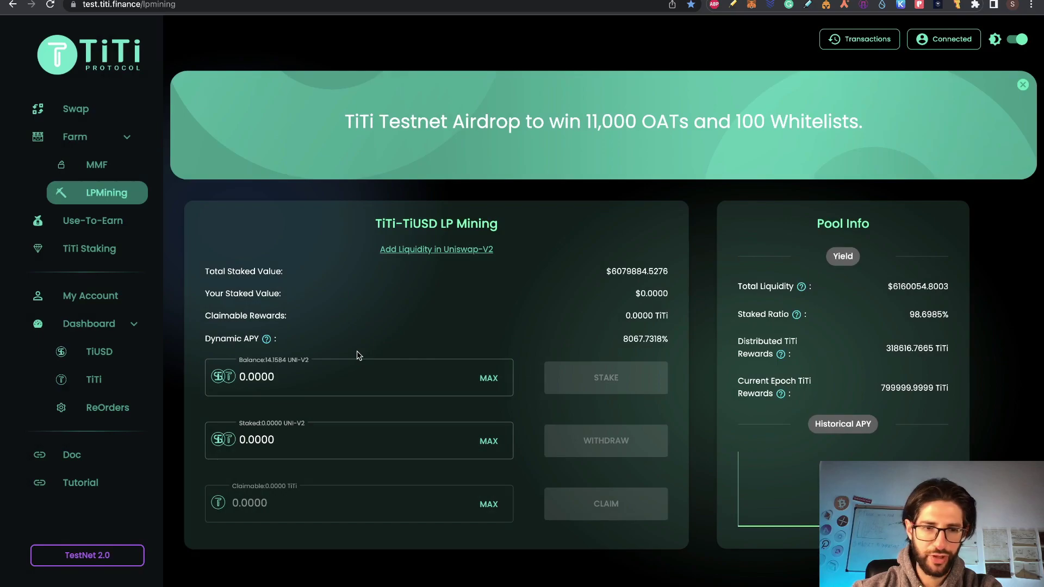
# Stake the full 14.1584 UNI-V2 balance in TiTi-TiUSD LP Mining.
pyautogui.click(257, 375)
pyautogui.write('14.1584')
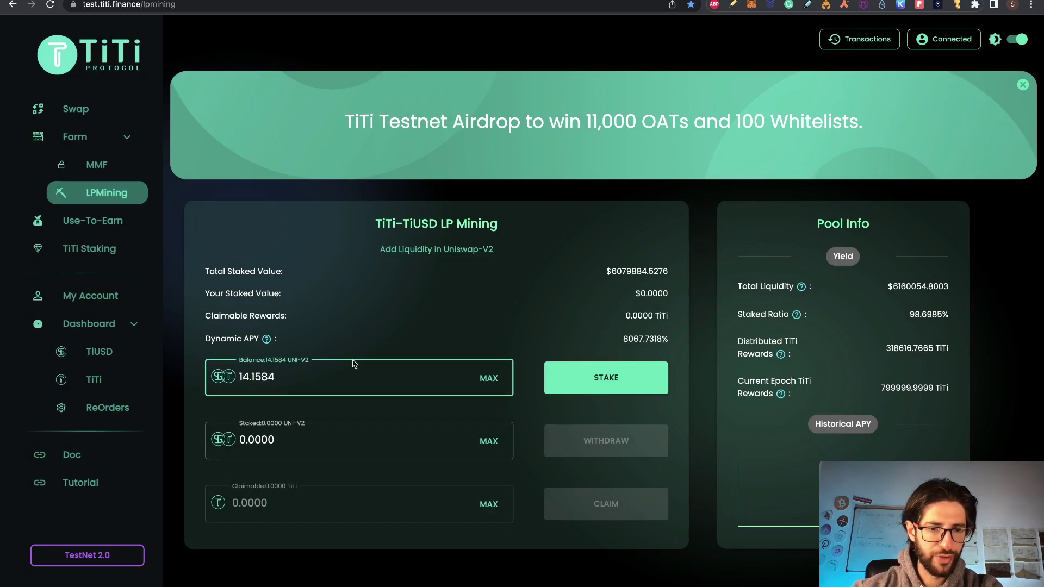
pyautogui.click(607, 378)
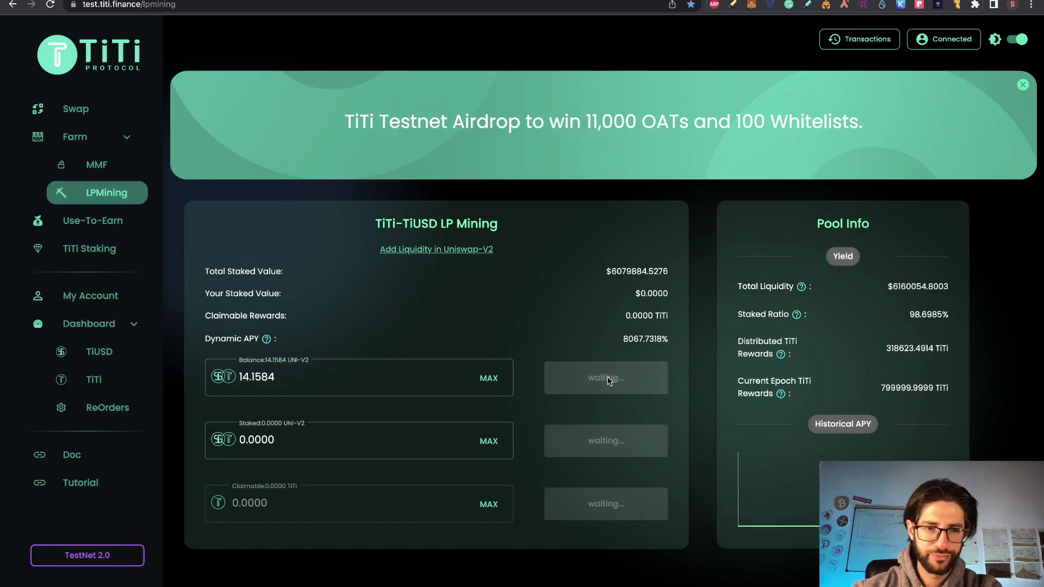
# Switch to the Airdrops spreadsheet and check the remaining items of the TiTi testnet checklist.
pyautogui.hotkey('ctrl', 'Tab')
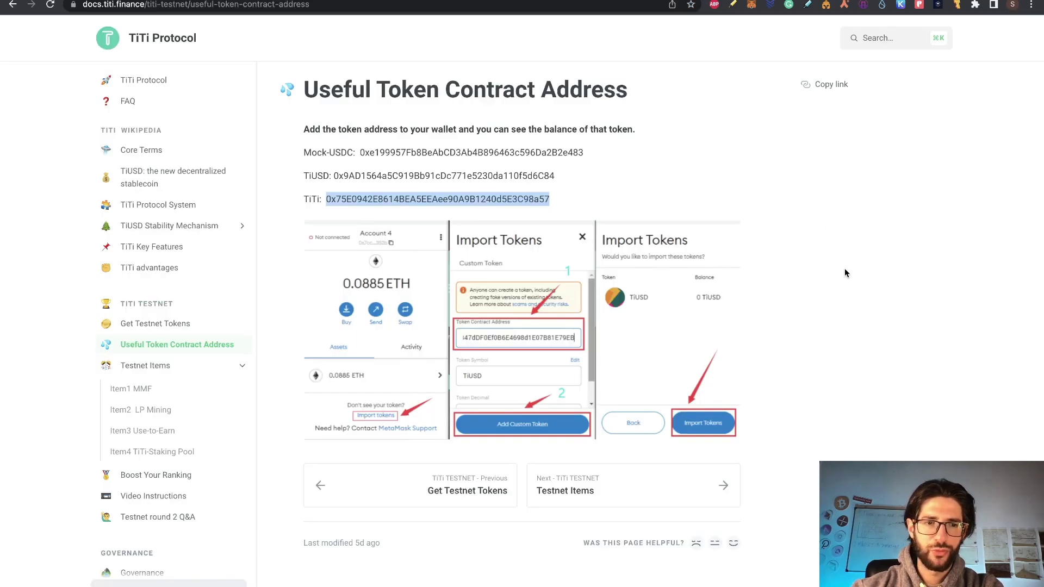
pyautogui.hotkey('ctrl', 'Tab')
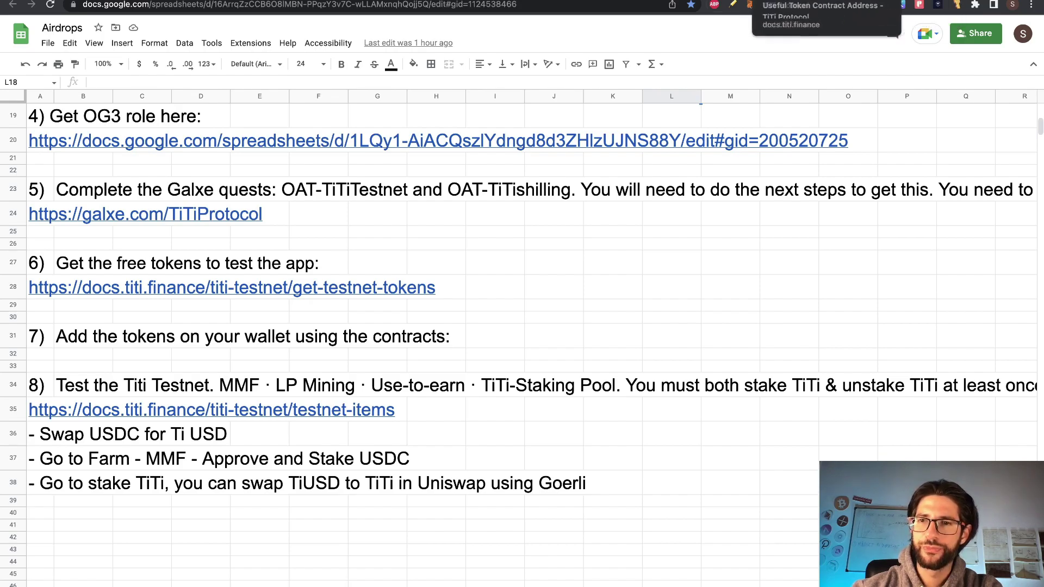
# Switch to the TiTi Protocol docs and review the Testnet Items overview and the Item1 MMF instructions.
pyautogui.click(772, 0)
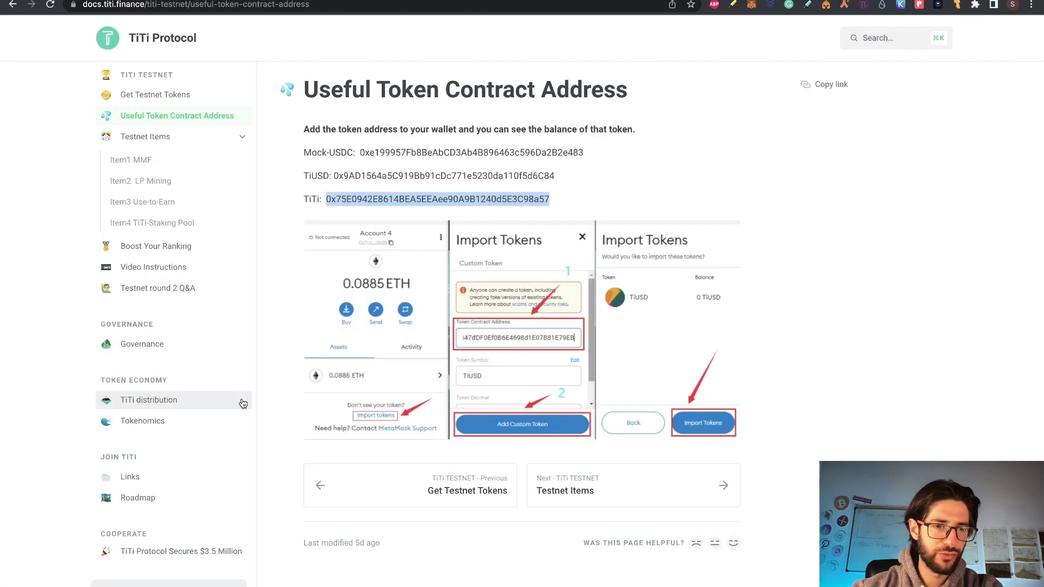
pyautogui.click(160, 141)
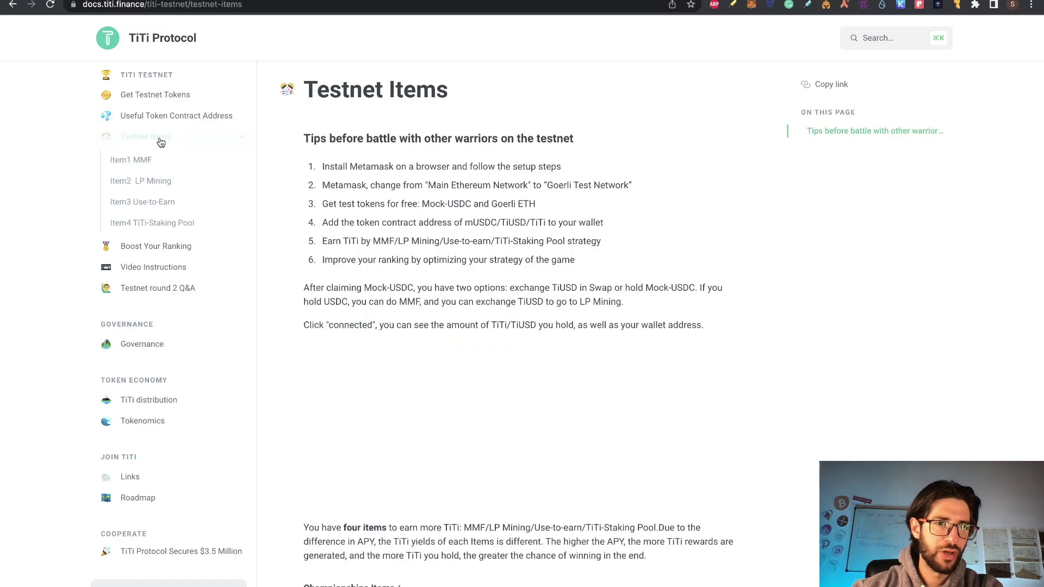
pyautogui.scroll(-3, 541, 313)
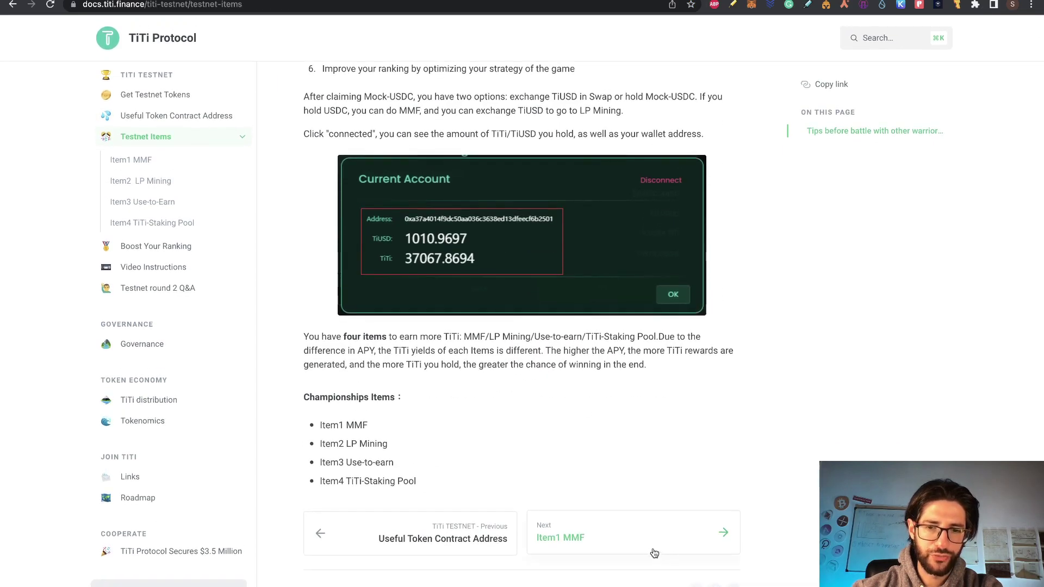
pyautogui.click(652, 552)
pyautogui.scroll(-1, 545, 286)
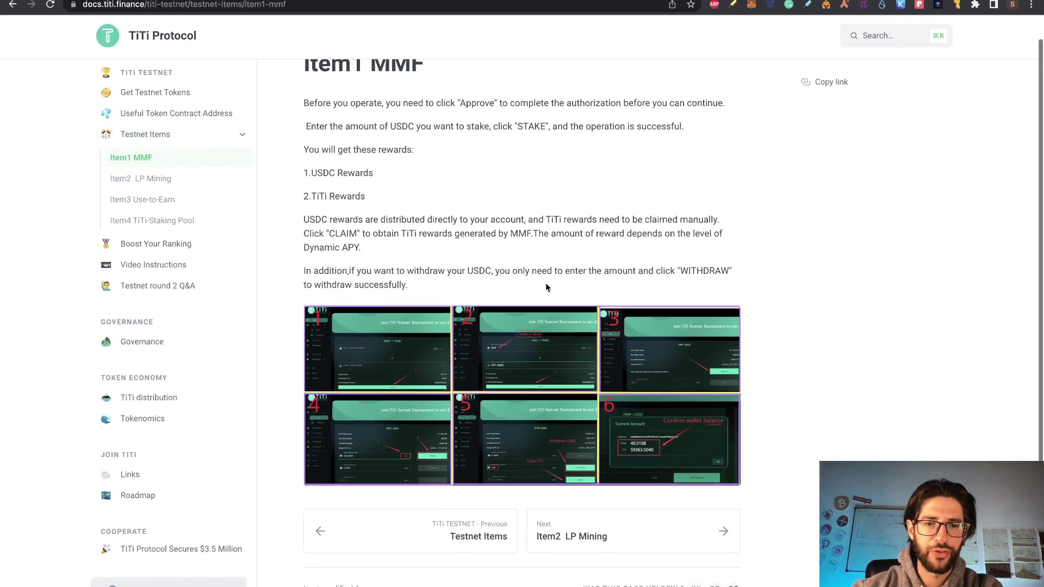
# Read through the Item2 LP Mining guide and open the Item3 Use-to-Earn instructions.
pyautogui.click(636, 526)
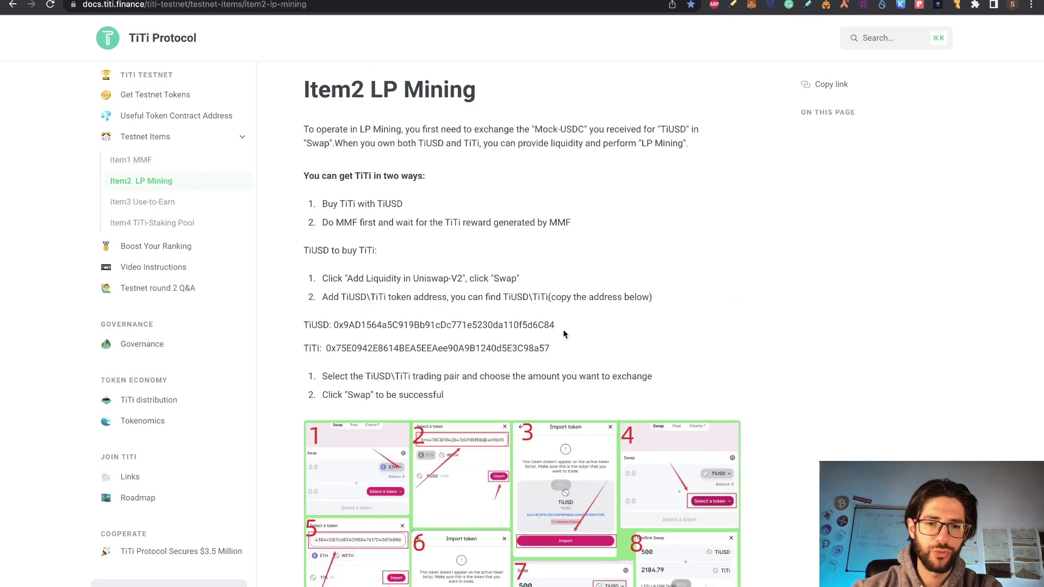
pyautogui.scroll(-10, 565, 335)
pyautogui.scroll(-12, 665, 480)
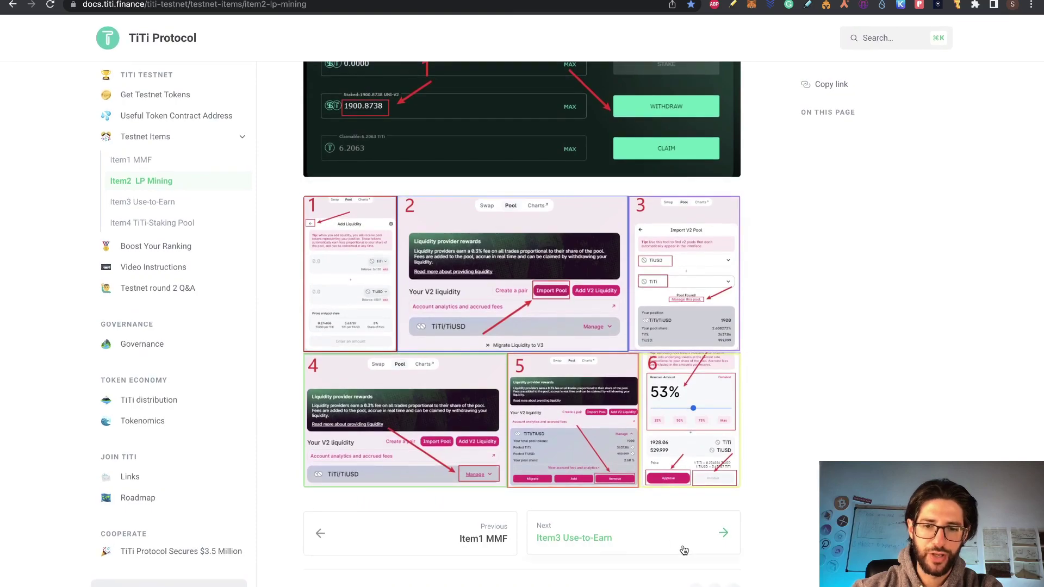
pyautogui.click(683, 550)
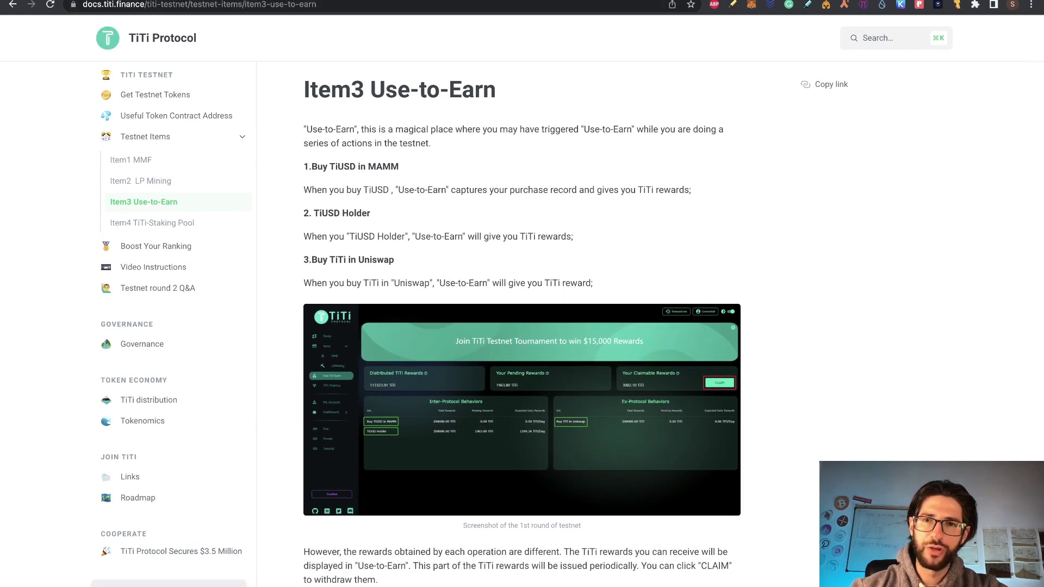
# Check the TiTi shilling campaign on Galxe and return to the TiTi Testnet Airdrop checklist in the Airdrops spreadsheet.
pyautogui.click(615, 2)
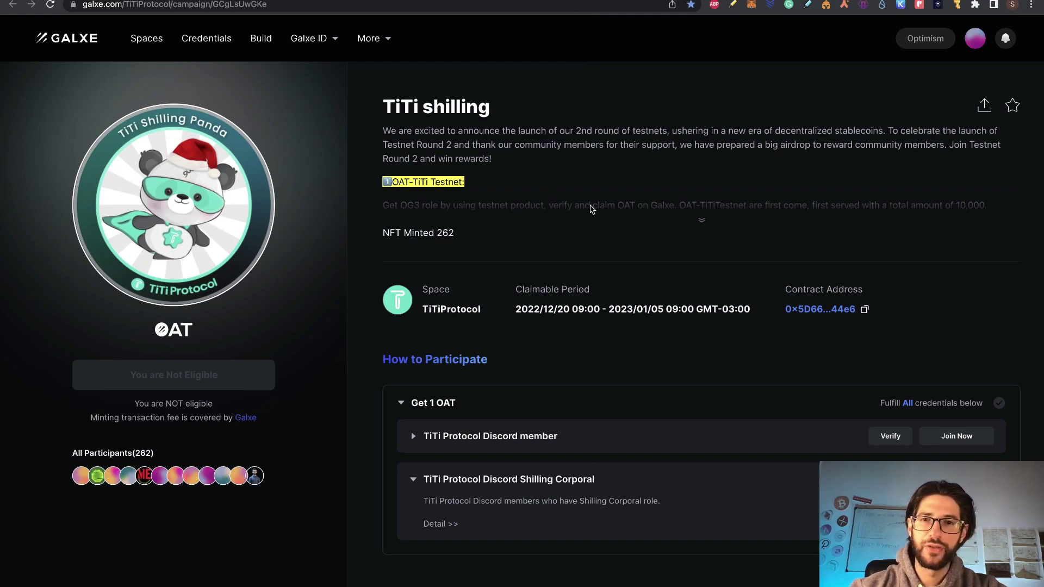
pyautogui.click(453, 2)
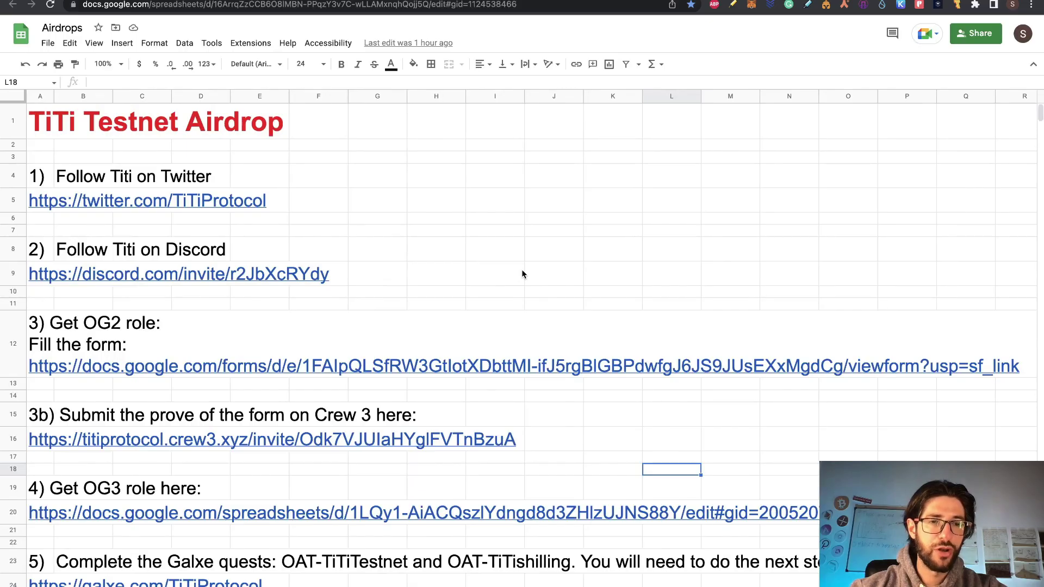